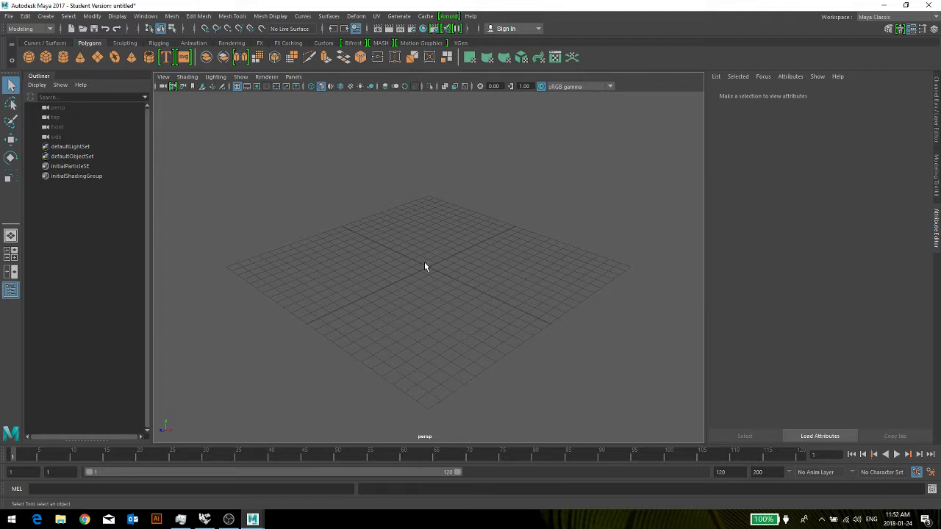
Create an upright polygon cylinder standing on the centre of the grid.
scroll(449, 249, "up", 3)
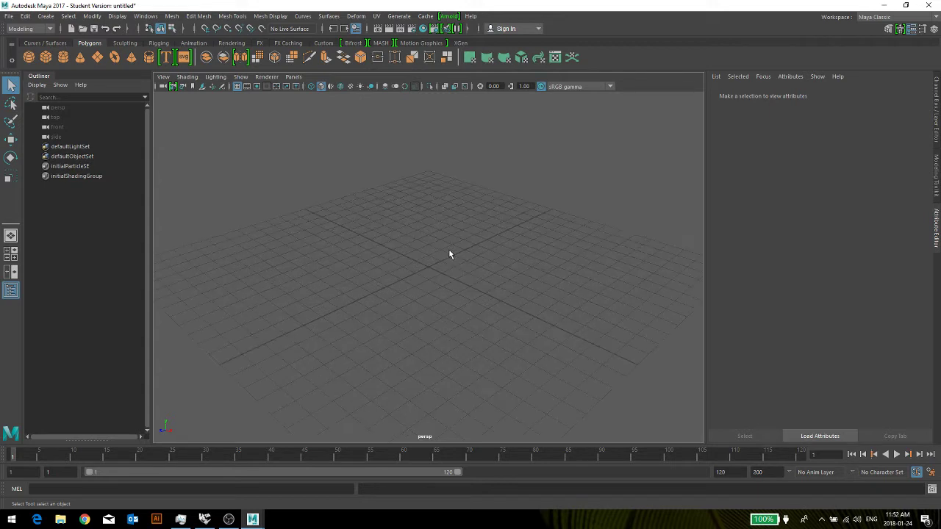
left_click(63, 58)
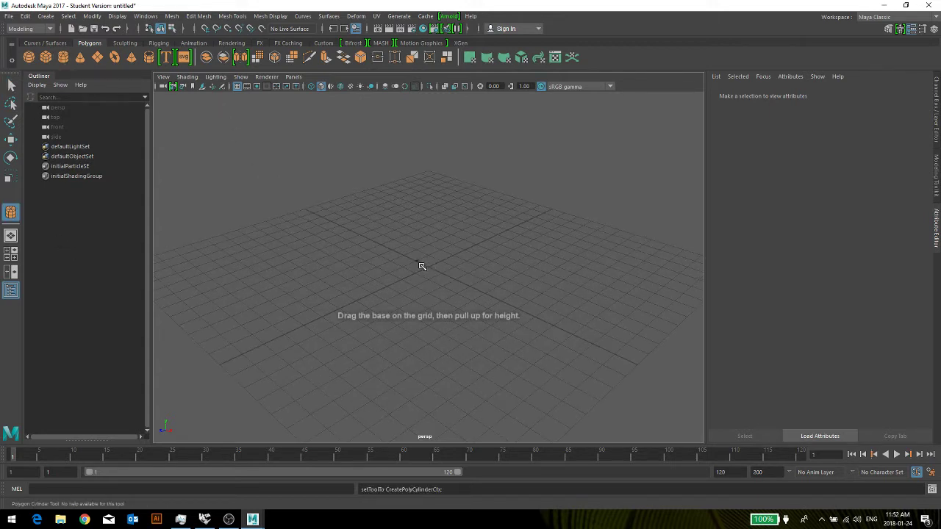
left_click_drag(421, 266, 479, 286)
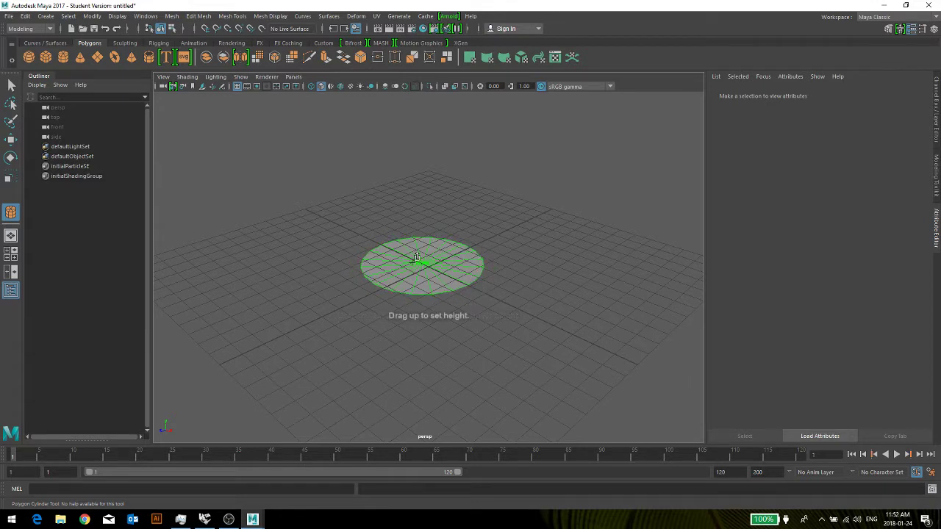
left_click_drag(416, 258, 398, 136)
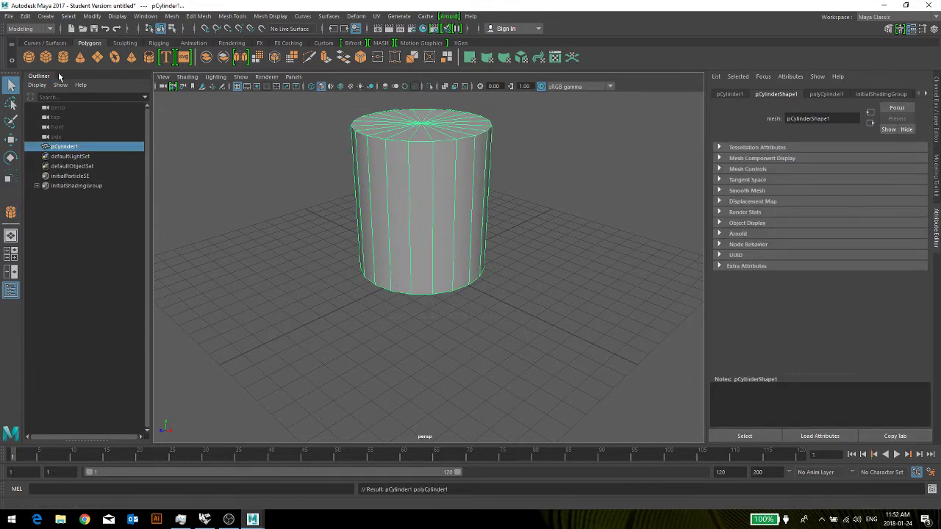
Create a polygon sphere in front of the cylinder's base and move it along X and upward, keeping the two overlapping.
left_click(28, 57)
left_click_drag(377, 280, 437, 309)
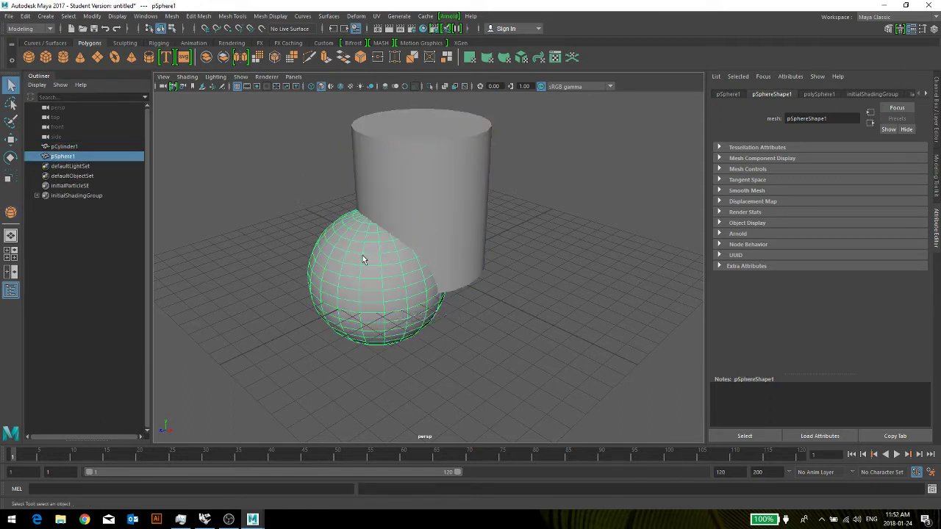
left_click(11, 139)
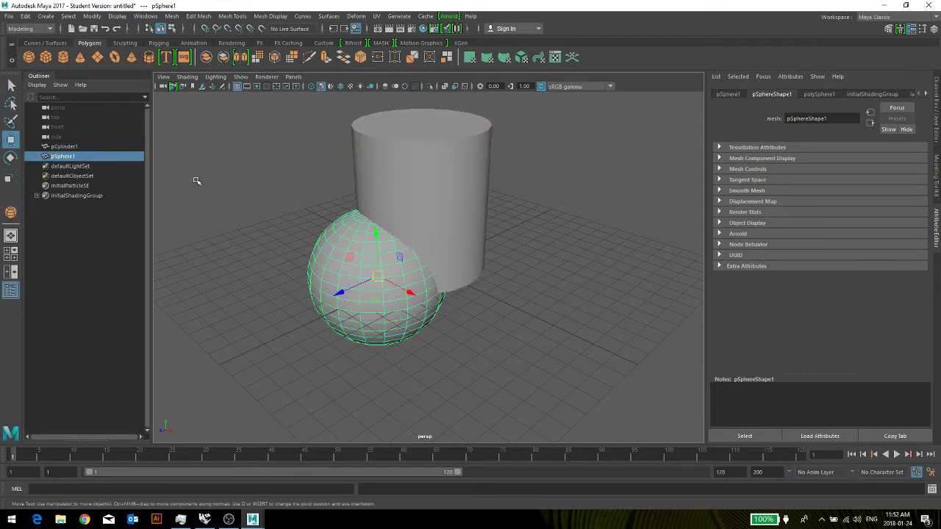
left_click_drag(406, 290, 419, 297)
left_click_drag(387, 244, 393, 218)
left_click(493, 172)
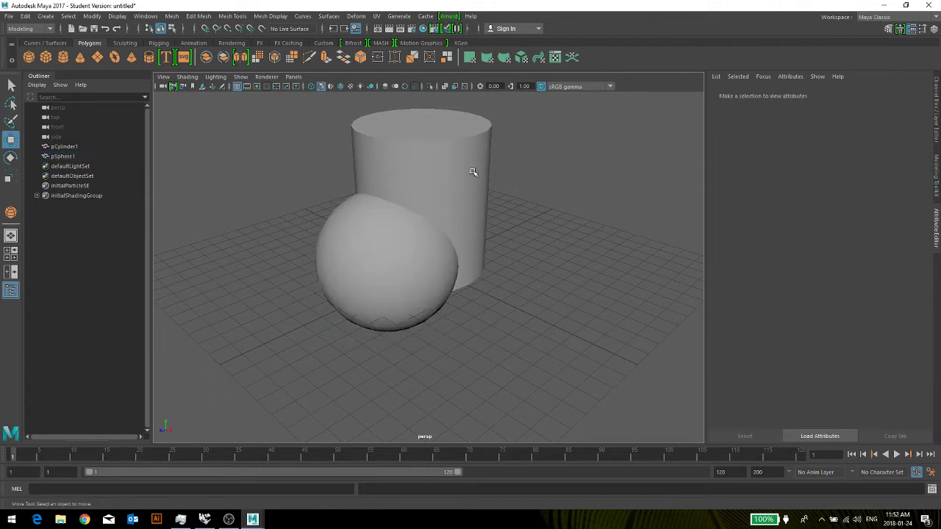
Subtract the sphere from the cylinder with a Boolean Difference and deselect the result.
left_click(465, 171)
left_click(414, 255, "shift")
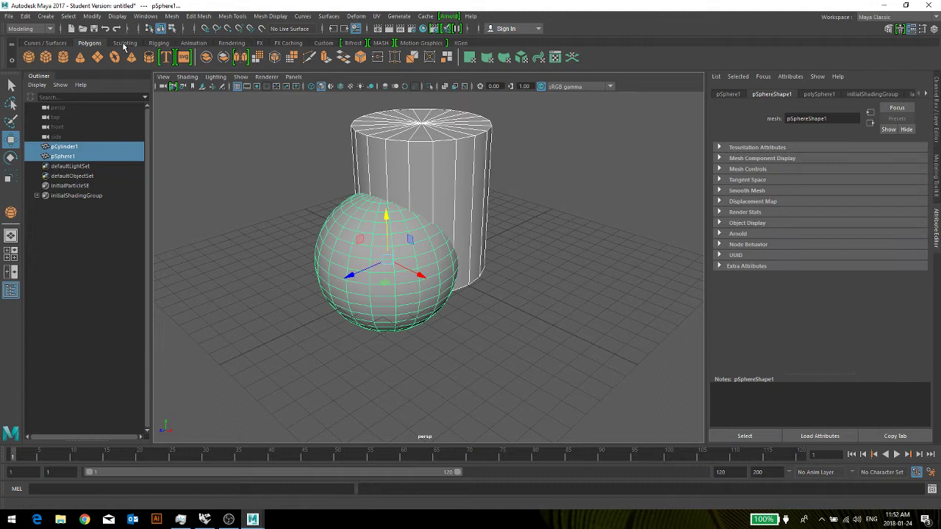
left_click(89, 18)
mouse_move(171, 17)
mouse_move(242, 41)
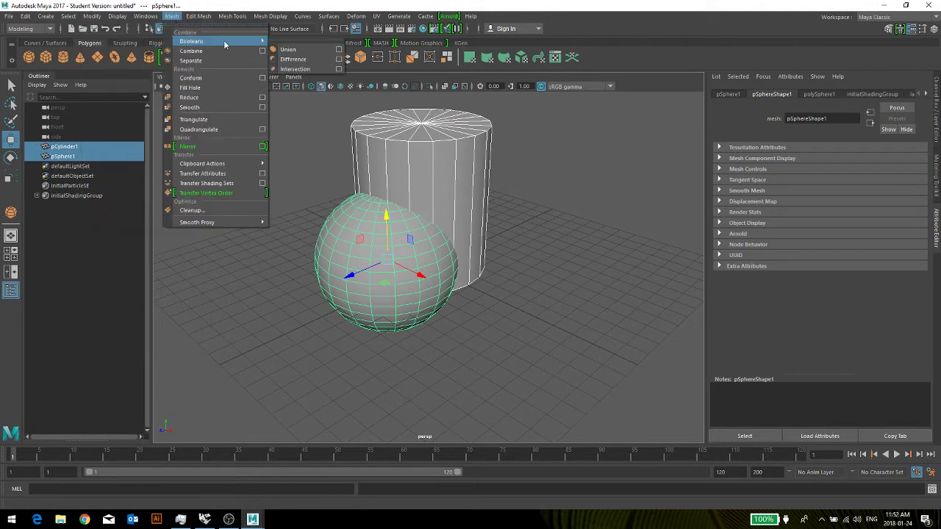
left_click(293, 58)
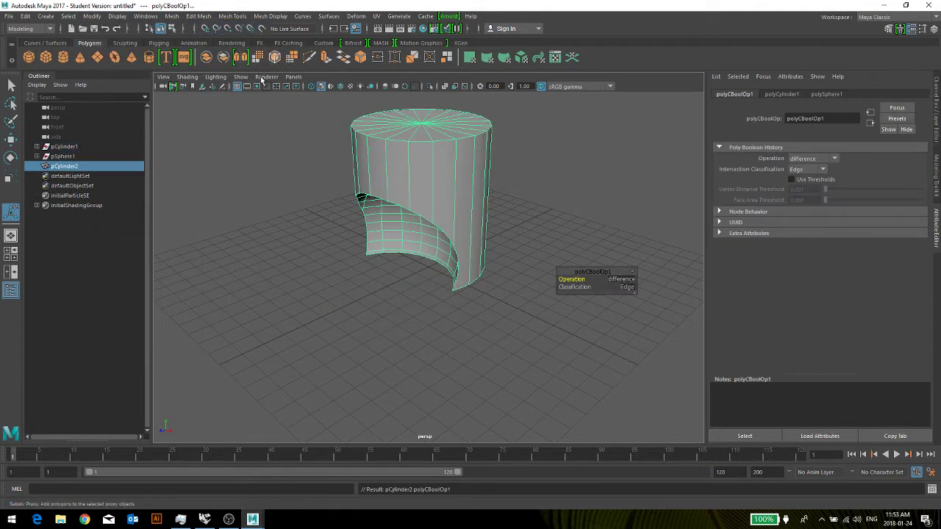
left_click(522, 175)
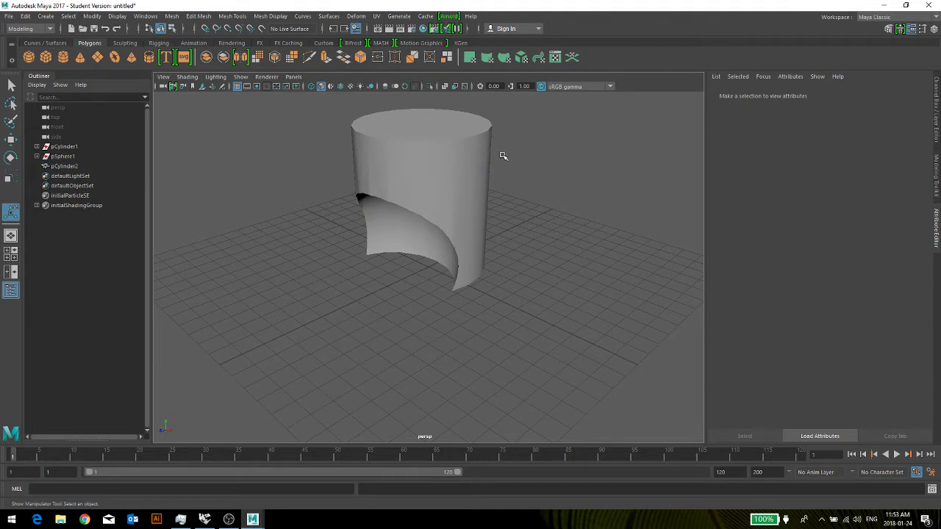
scroll(508, 221, "up", 3)
scroll(517, 269, "down", 4)
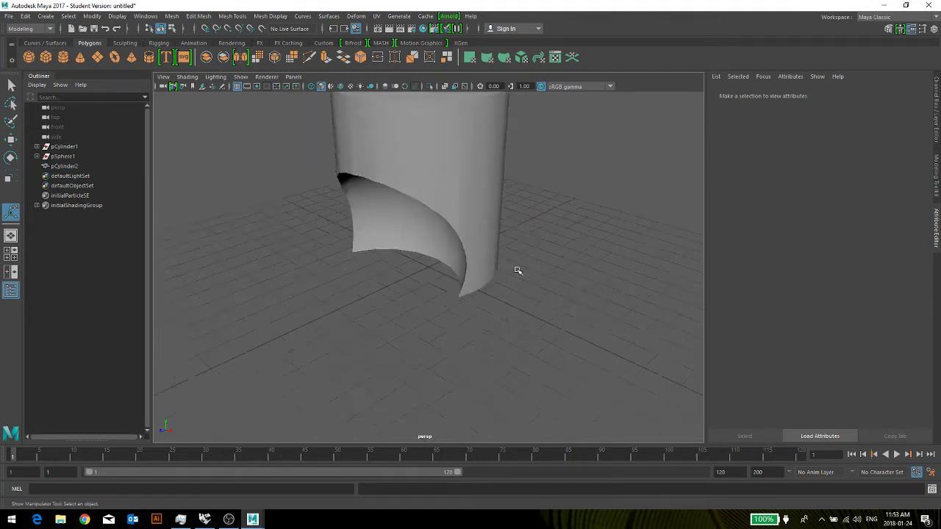
scroll(459, 169, "up", 1)
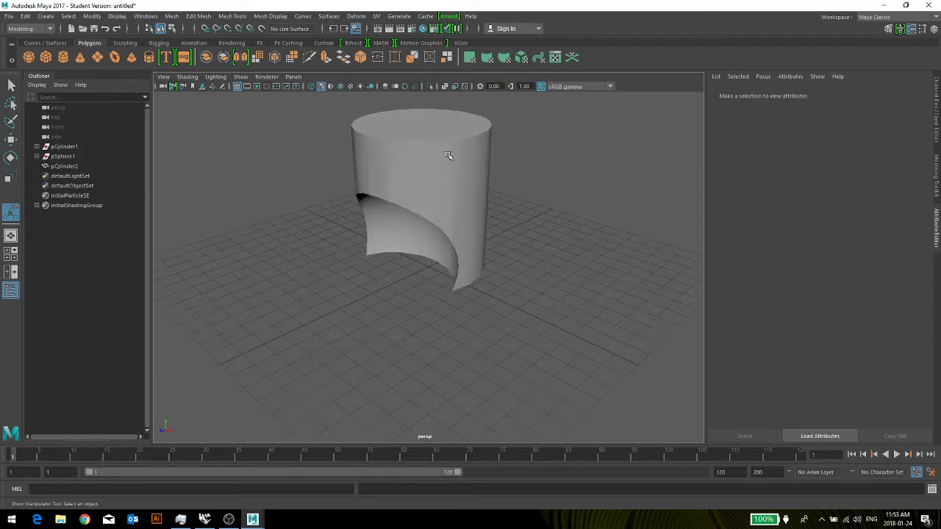
left_click(413, 181)
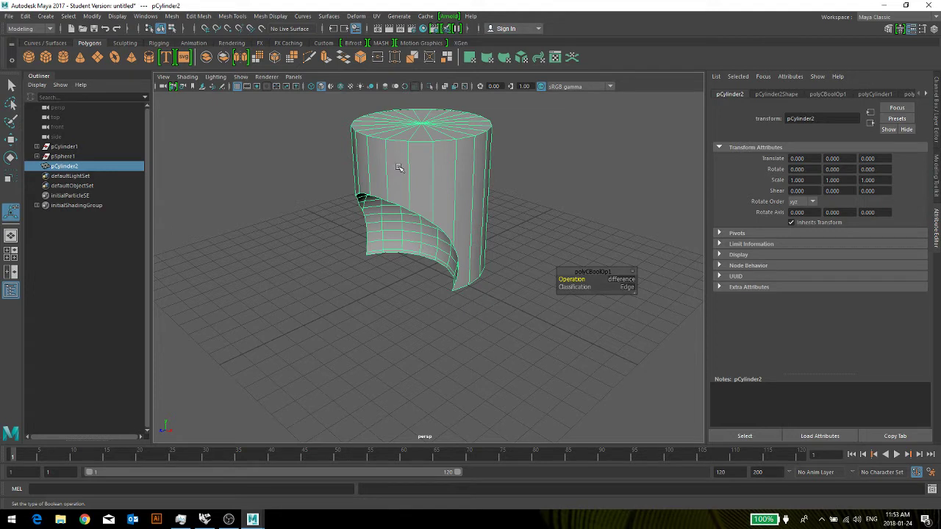
right_click(399, 169)
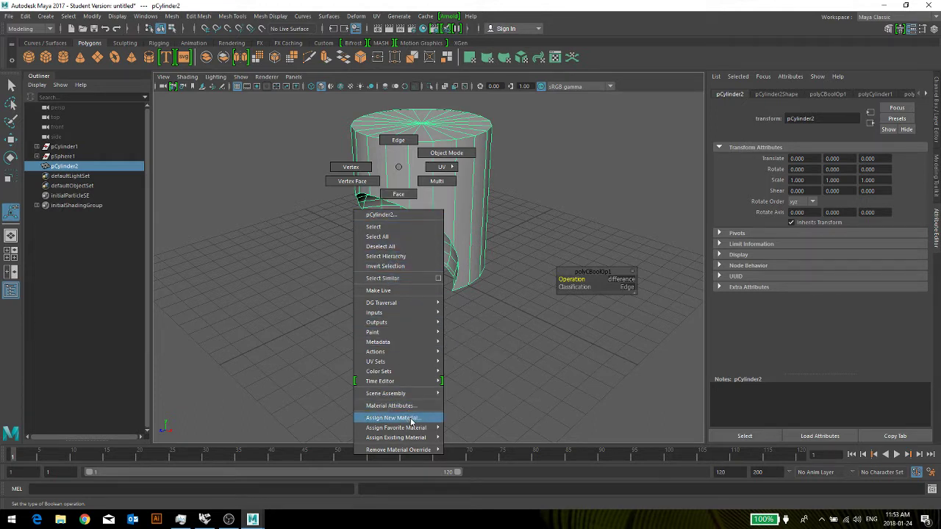
mouse_move(414, 427)
right_click_drag(417, 421, 477, 391)
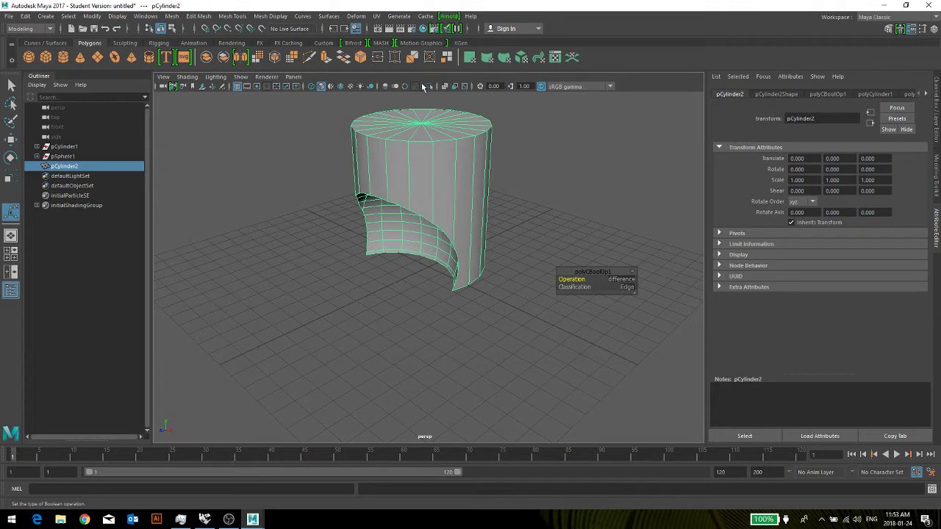
Open the Hypershade, then reposition and narrow its window to uncover part of the viewport.
left_click(424, 29)
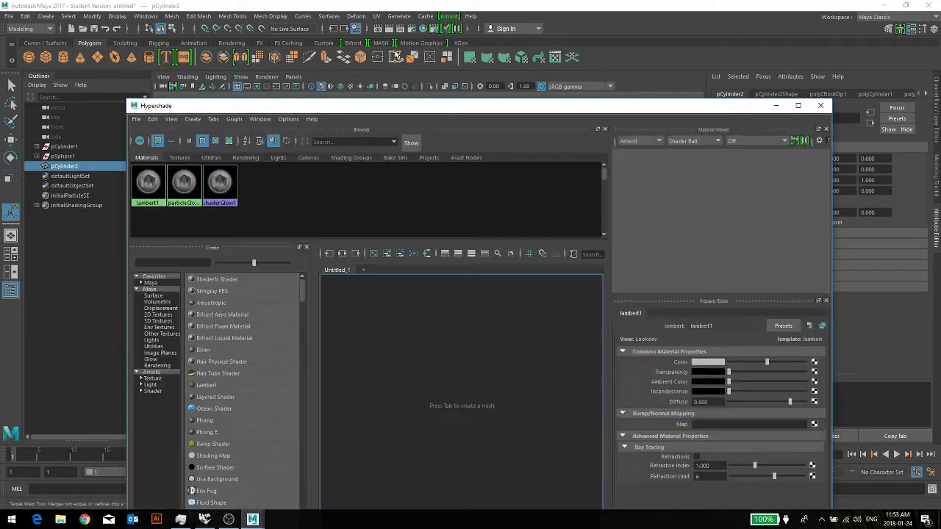
left_click_drag(422, 107, 484, 36)
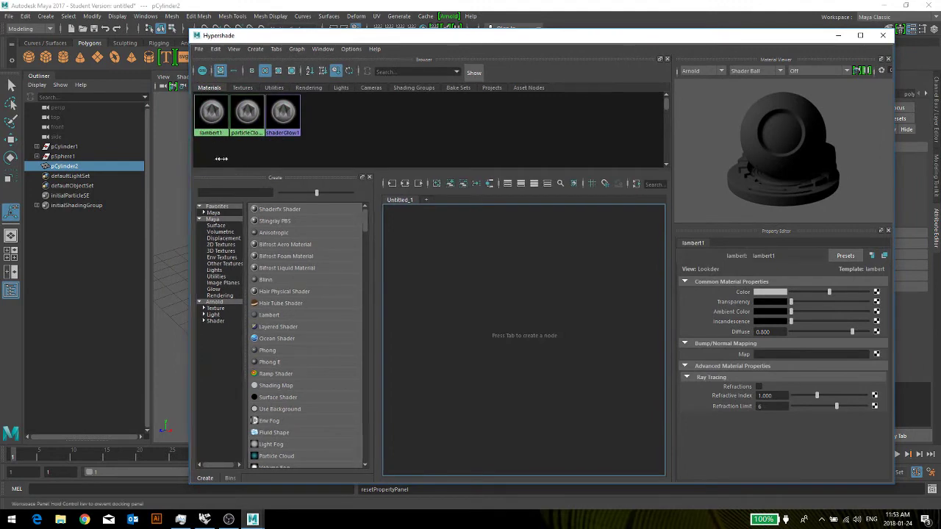
left_click_drag(189, 152, 293, 153)
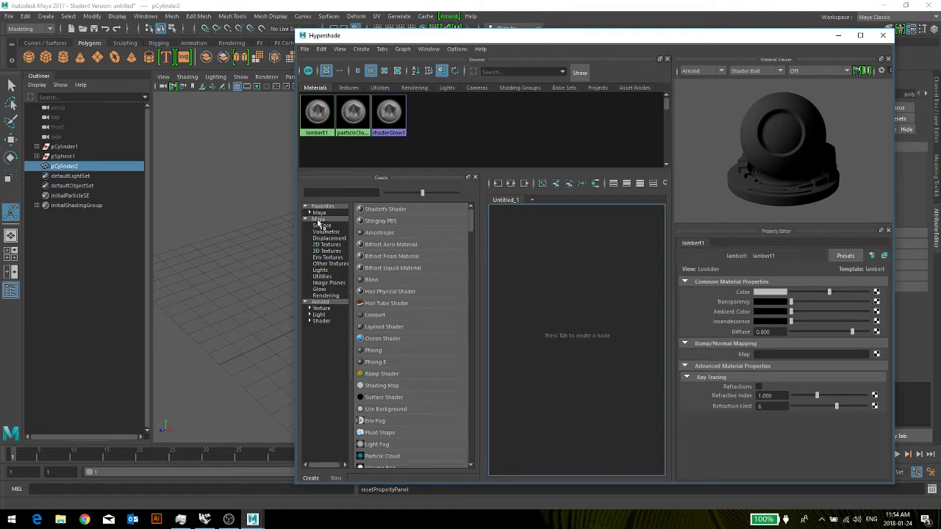
Create an Arnold aiAmbientOcclusion material and move the Hypershade window up out of the way.
left_click(318, 303)
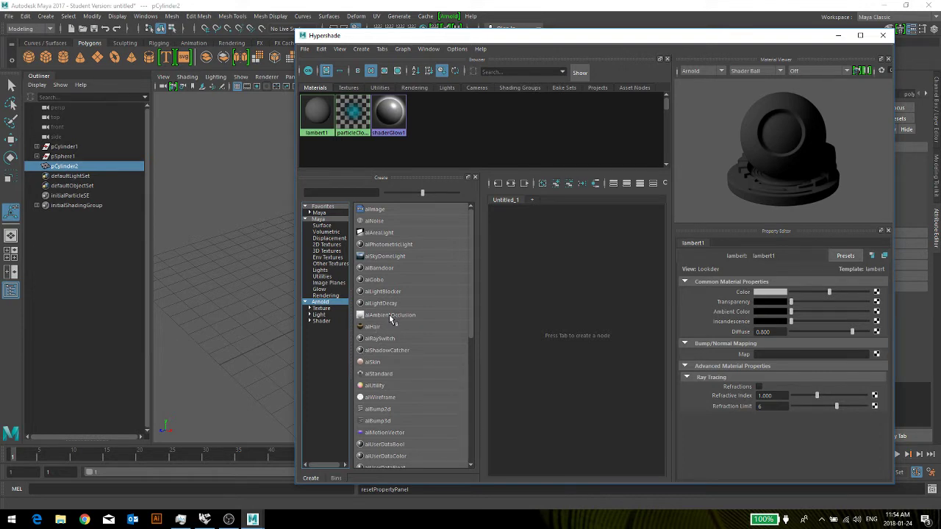
left_click(395, 318)
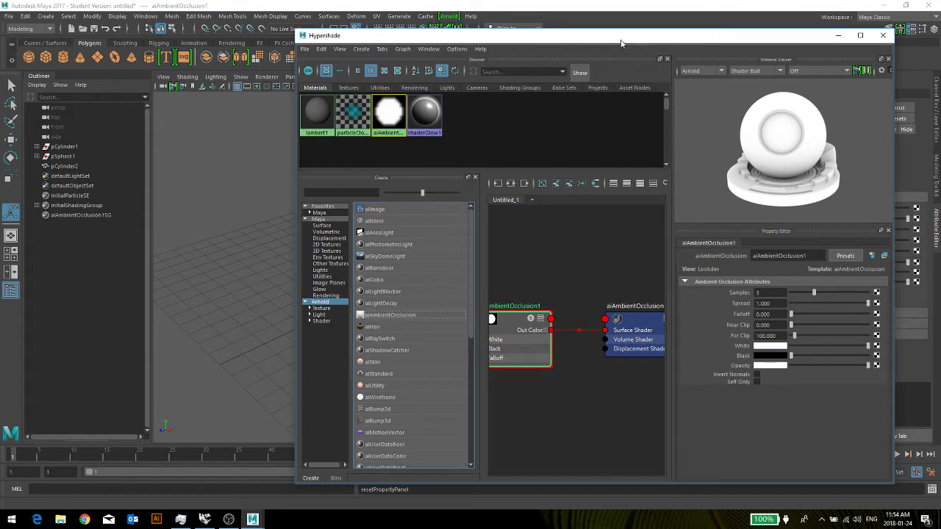
left_click_drag(622, 38, 597, 13)
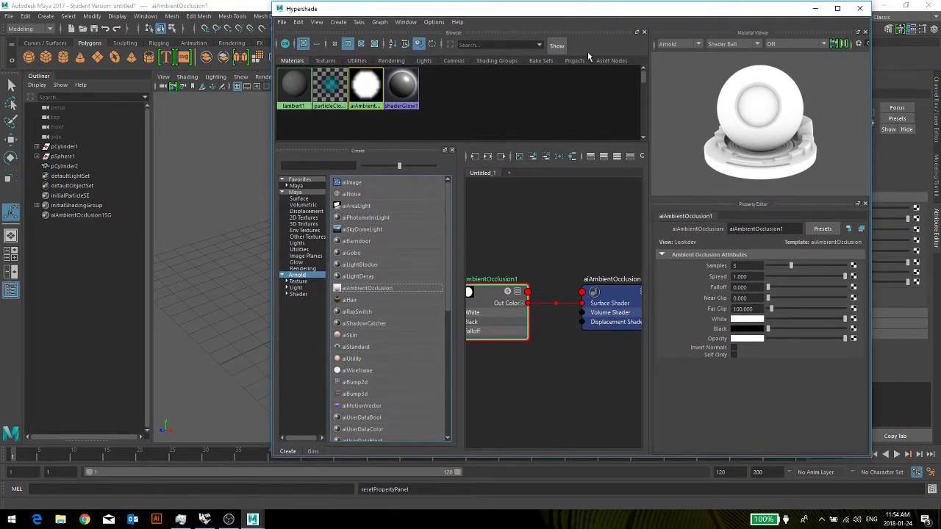
left_click(374, 92)
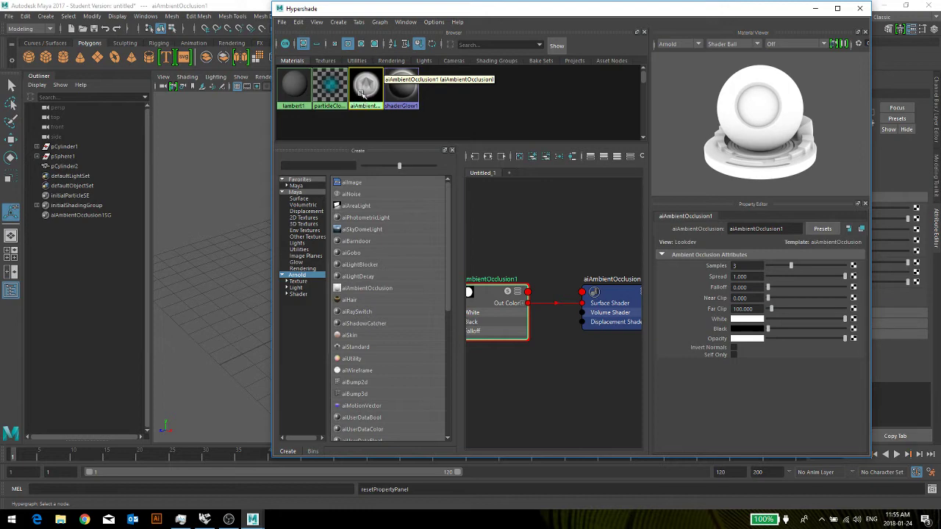
right_click(363, 91)
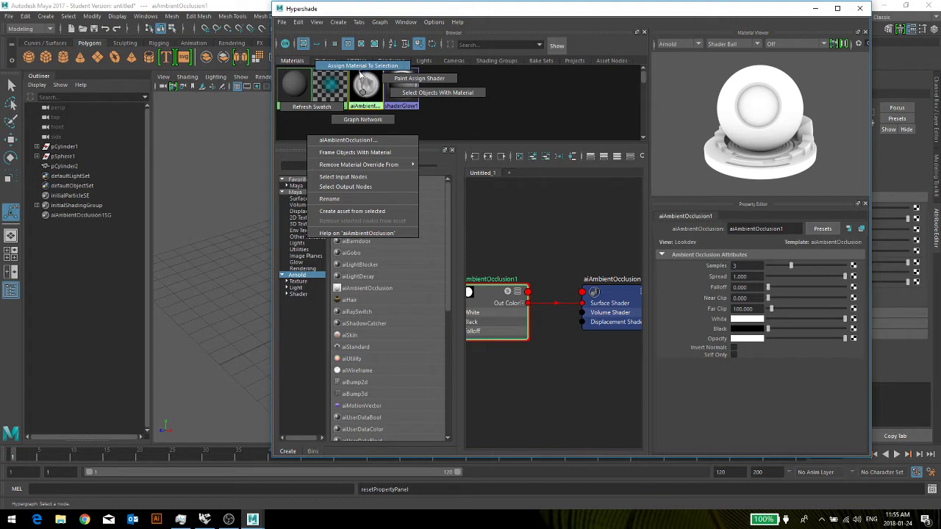
right_click_drag(361, 73, 362, 73)
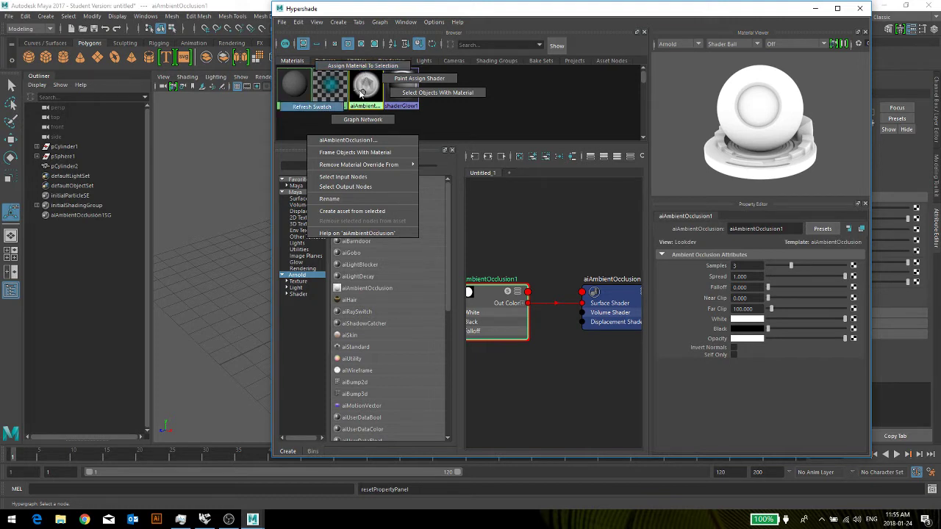
Assign the aiAmbientOcclusion material to the cut cylinder.
left_click(212, 212)
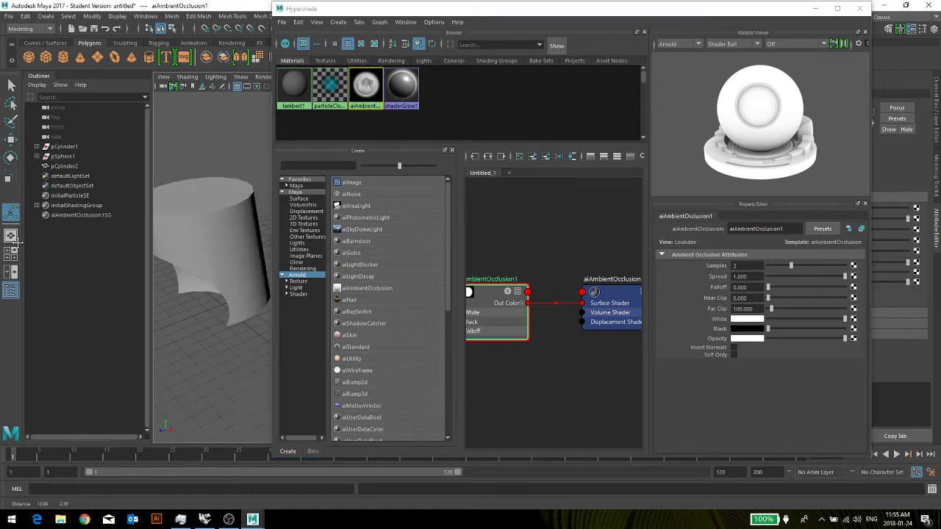
left_click(200, 203)
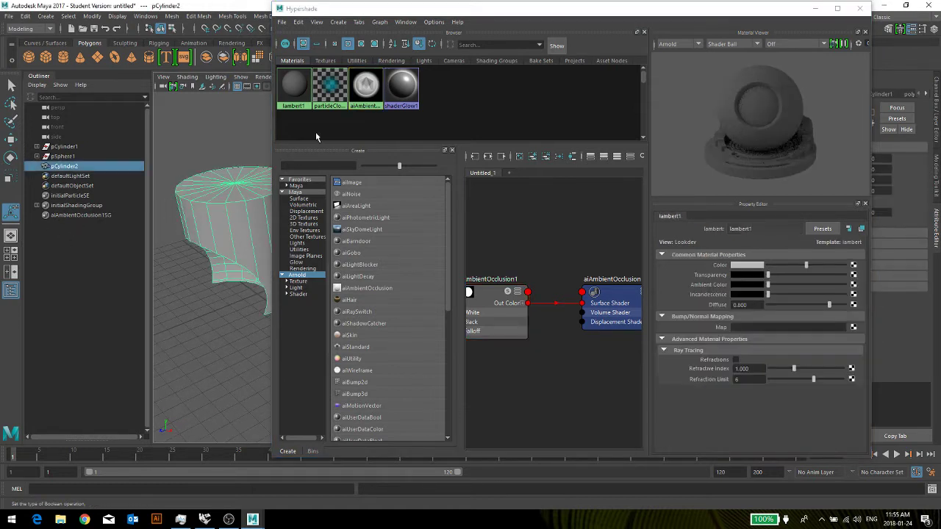
right_click(366, 87)
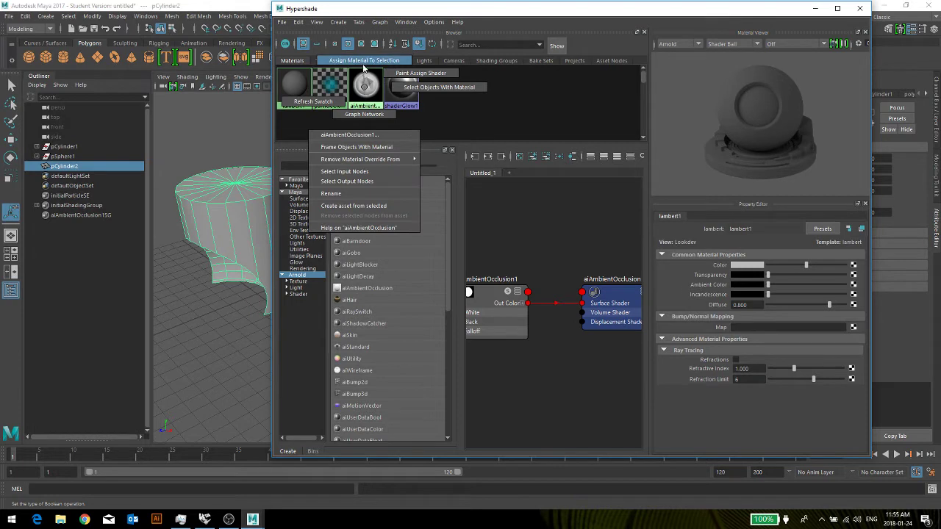
left_click(364, 63)
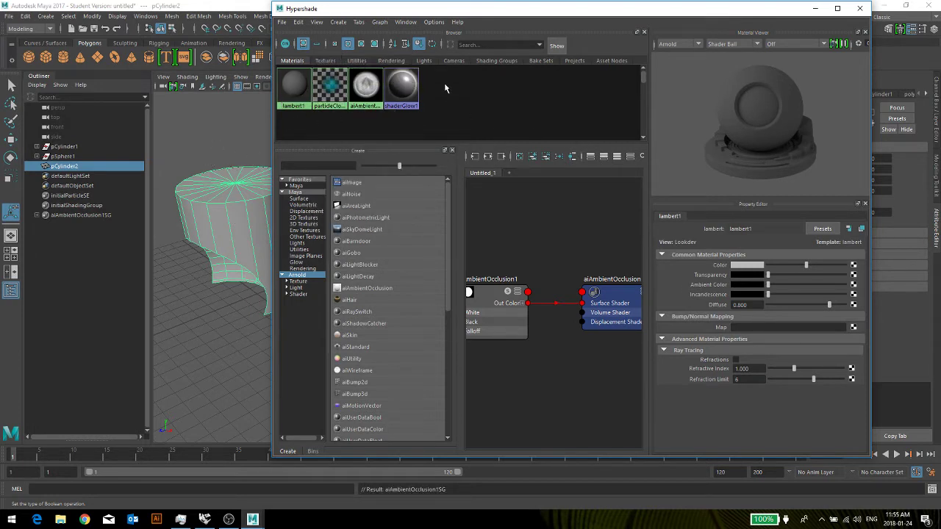
Select the objects that use the aiAmbientOcclusion material.
left_click(366, 87)
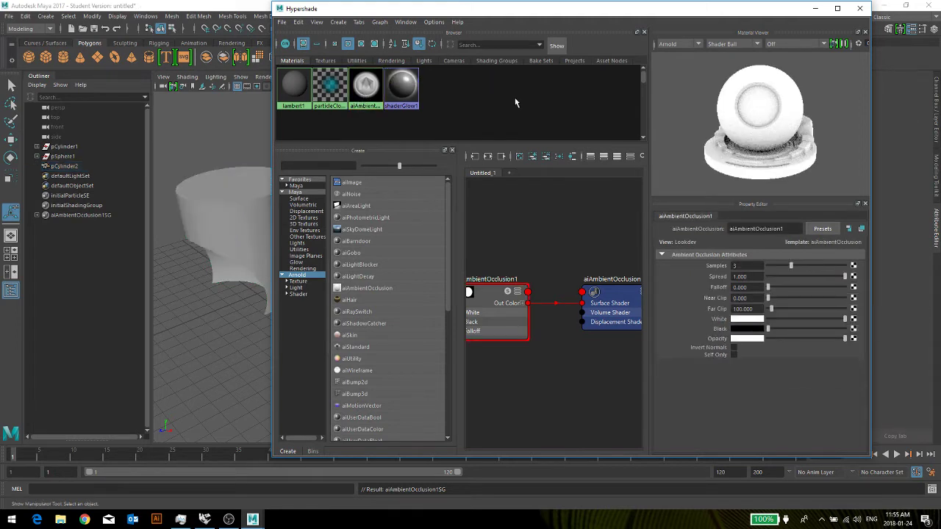
right_click(368, 88)
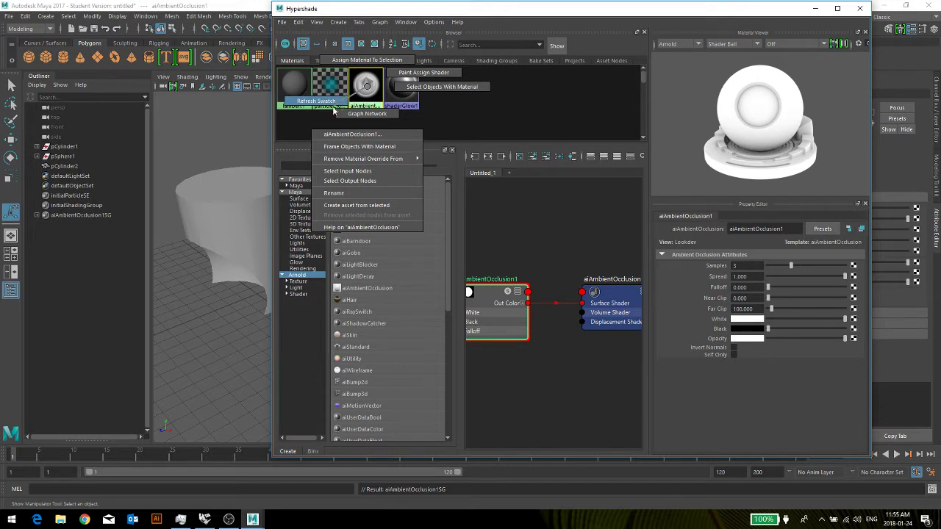
right_click_drag(337, 112, 430, 99)
Reposition the Hypershade window and continue past the Student Version save notice.
left_click_drag(503, 0, 441, 126)
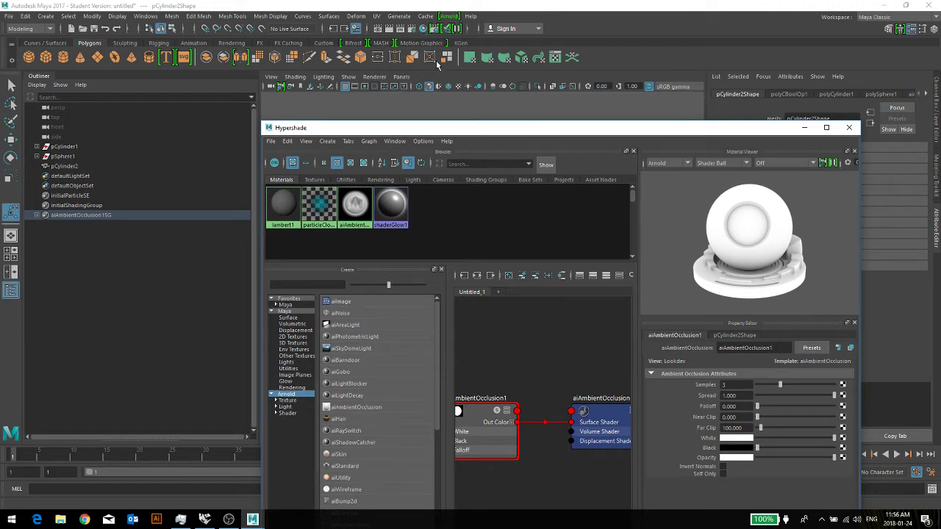
left_click_drag(511, 133, 522, 38)
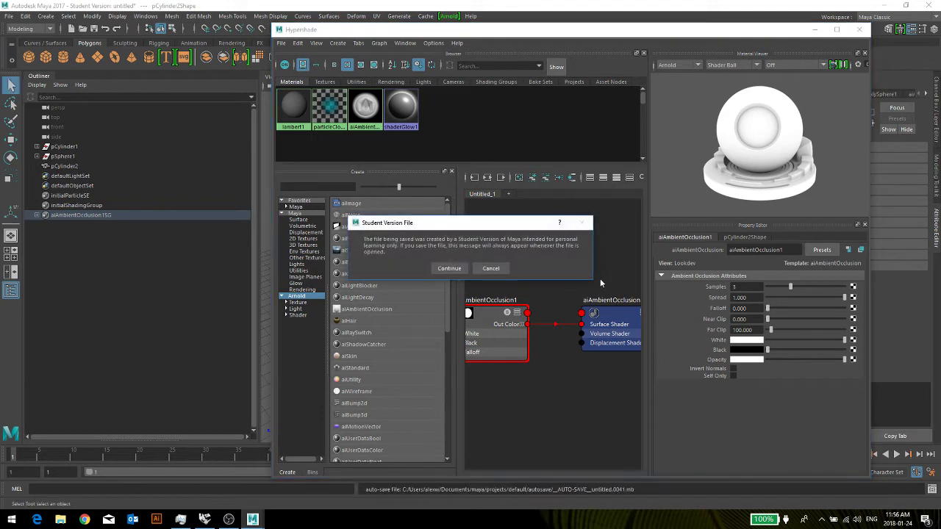
left_click(449, 268)
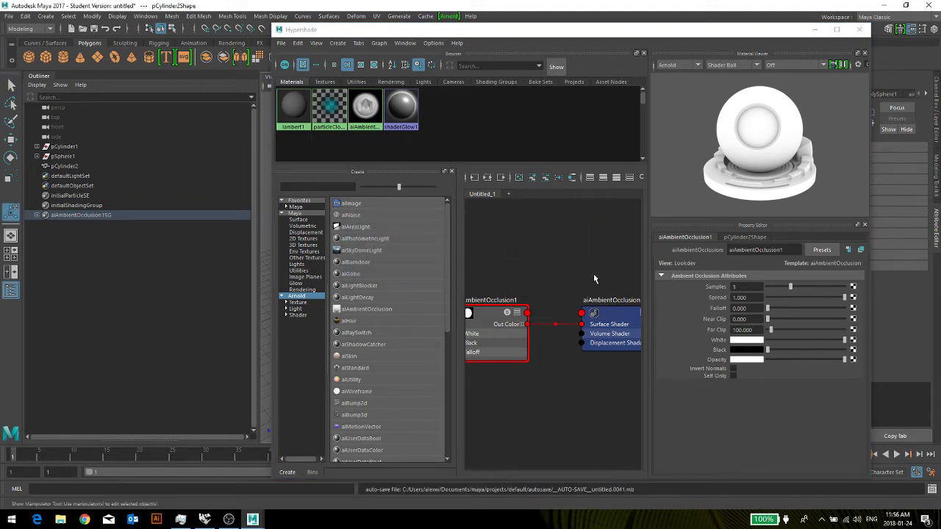
scroll(519, 275, "down", 2)
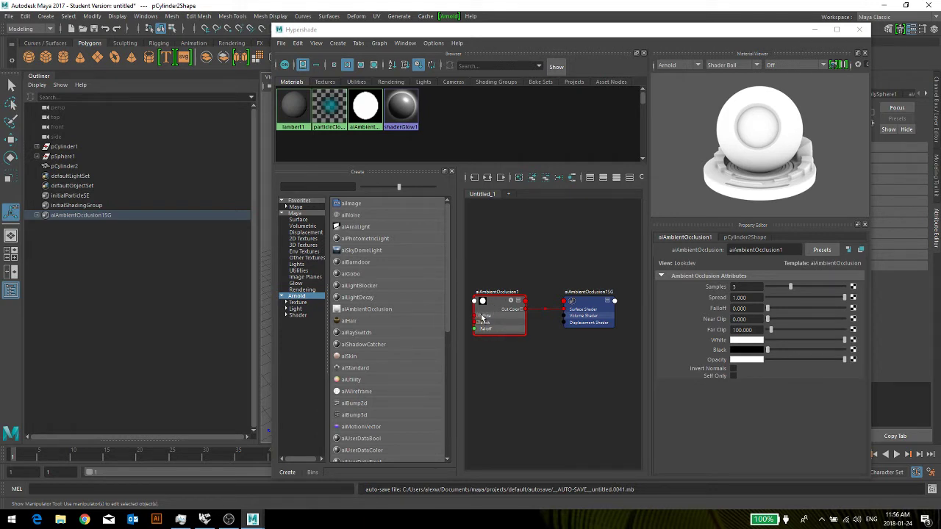
left_click(478, 318)
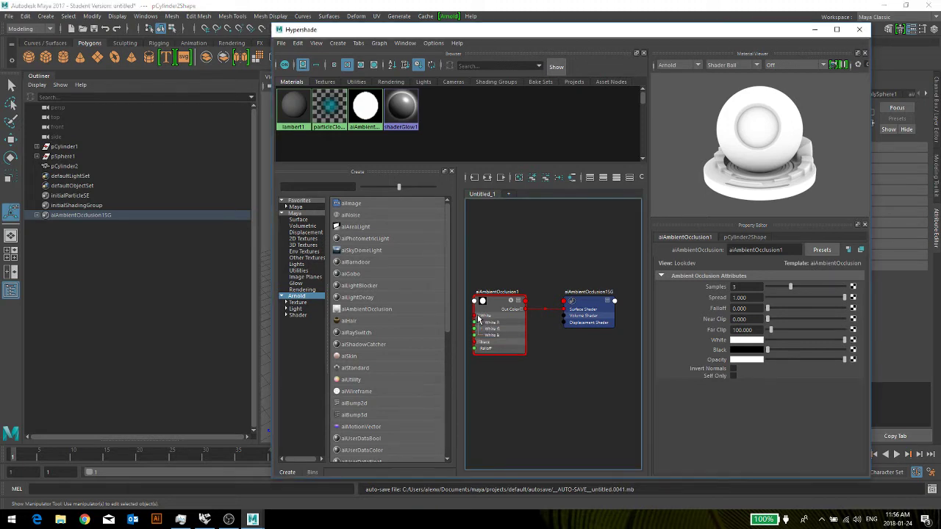
left_click(478, 317)
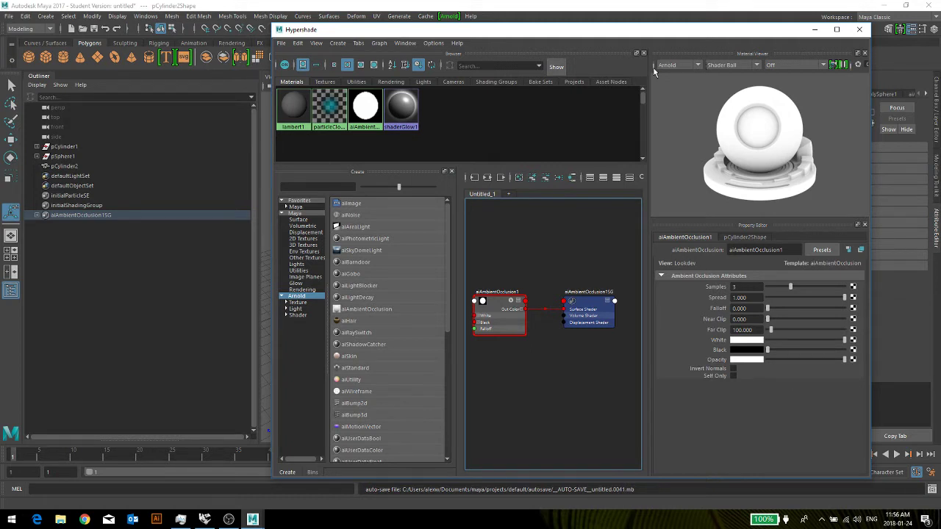
Keep Arnold as the Material Viewer renderer and set the preview shape to Cloth.
left_click(699, 61)
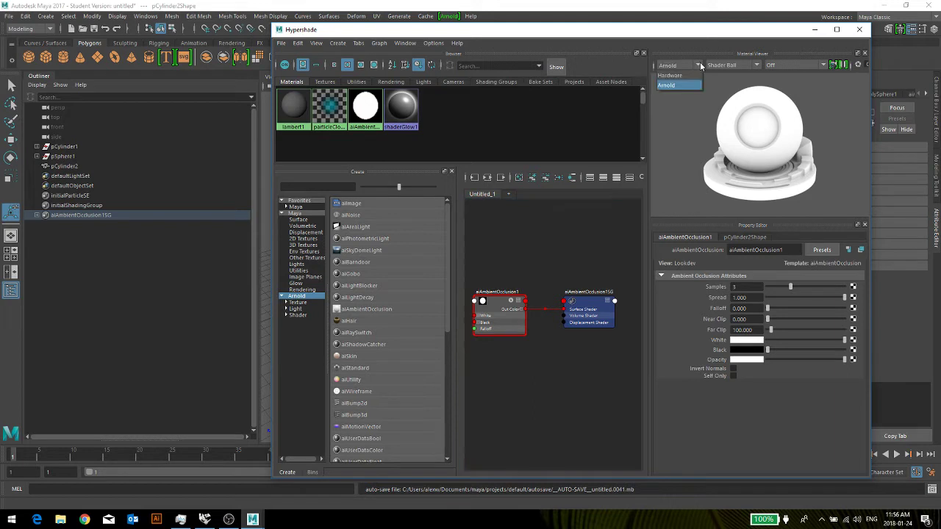
left_click(673, 86)
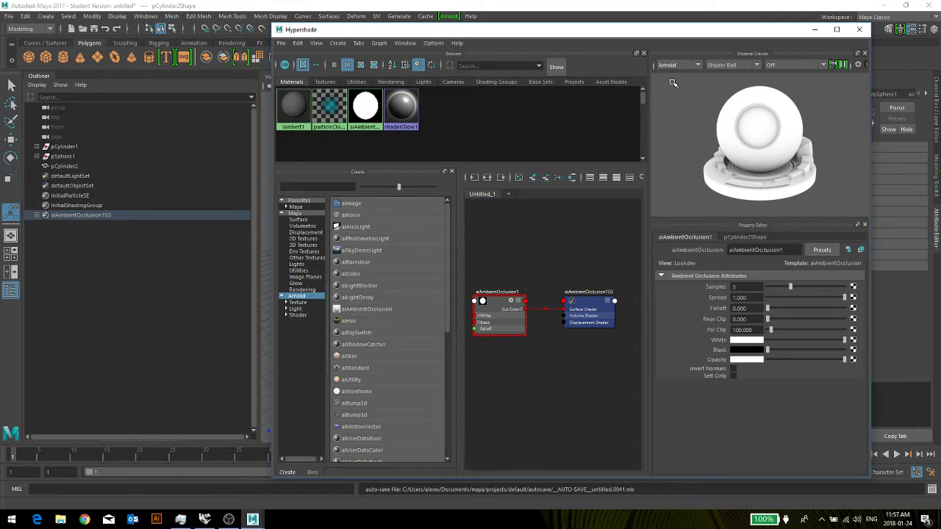
left_click(759, 67)
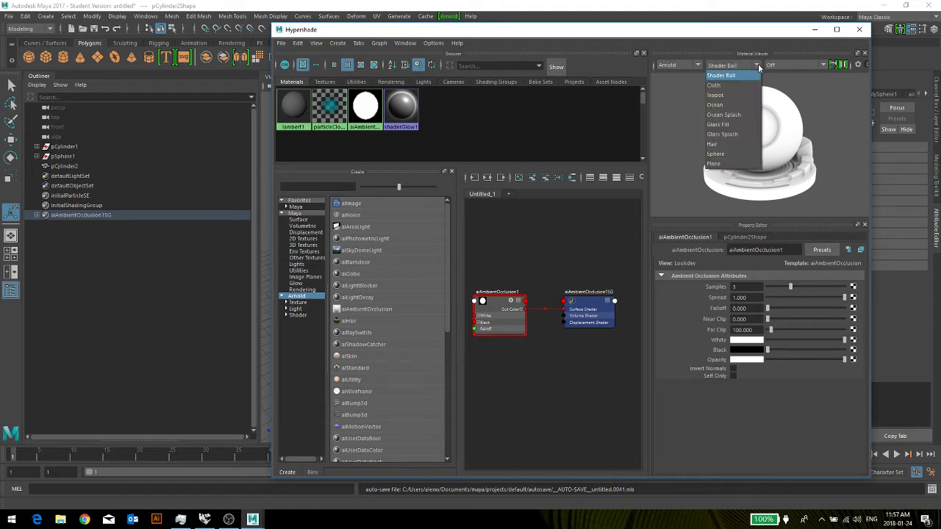
left_click(738, 89)
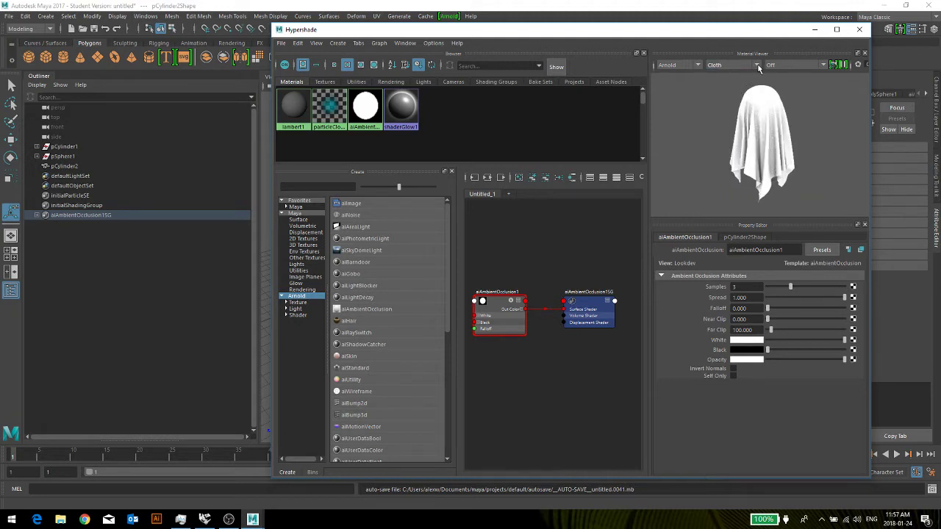
Preview the ambient occlusion material on the Teapot and Ocean shapes, and return the preview shape to Cloth.
left_click(759, 67)
left_click(730, 92)
left_click(754, 66)
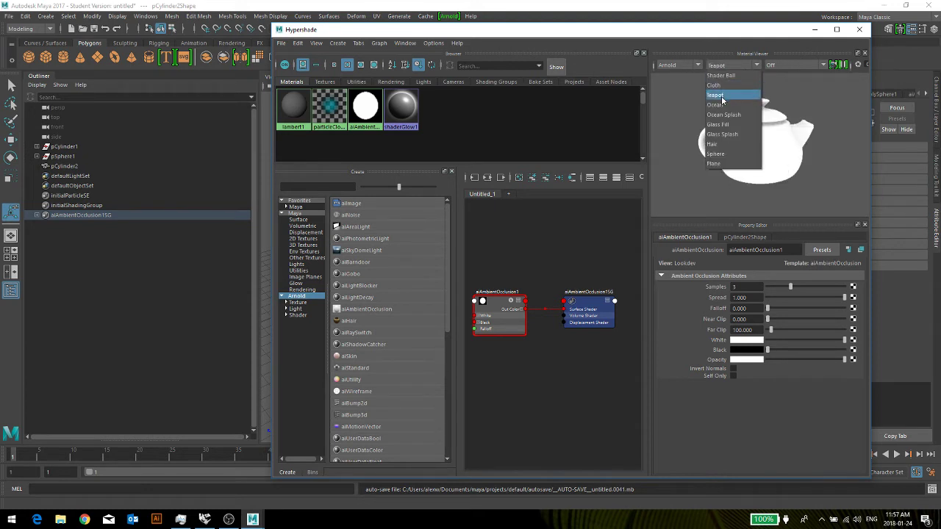
left_click(717, 104)
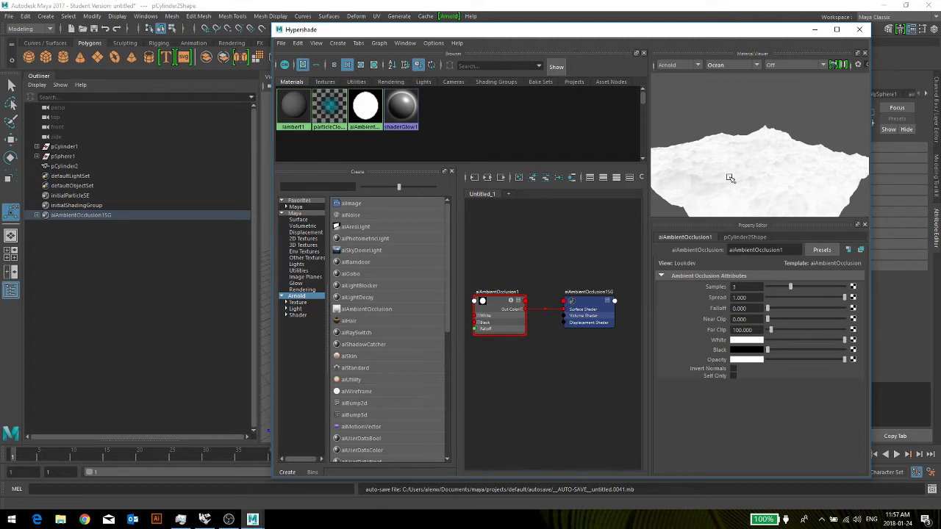
scroll(750, 153, "down", 3)
scroll(750, 152, "up", 3)
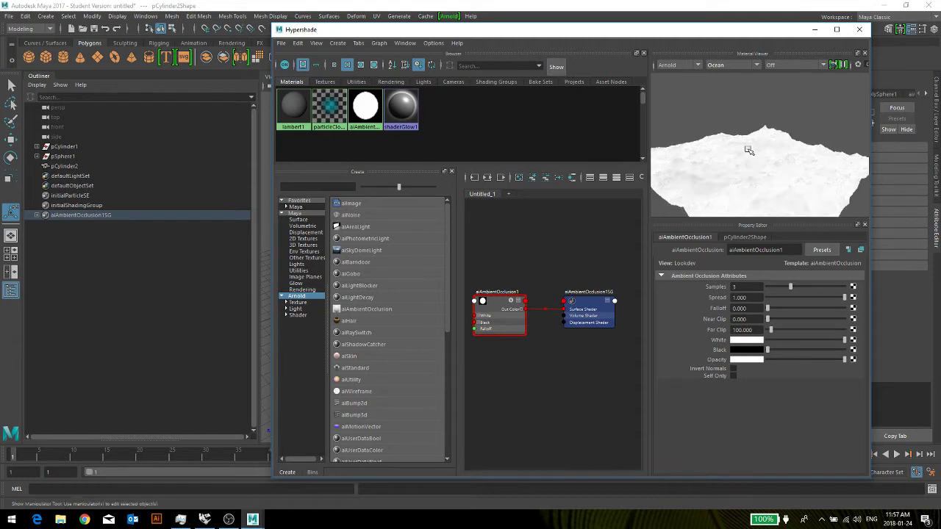
left_click(756, 65)
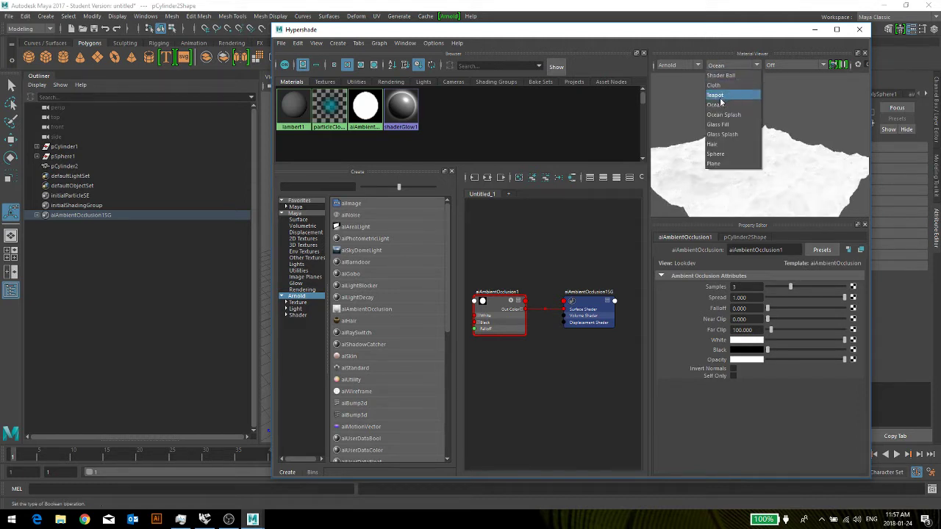
left_click(713, 85)
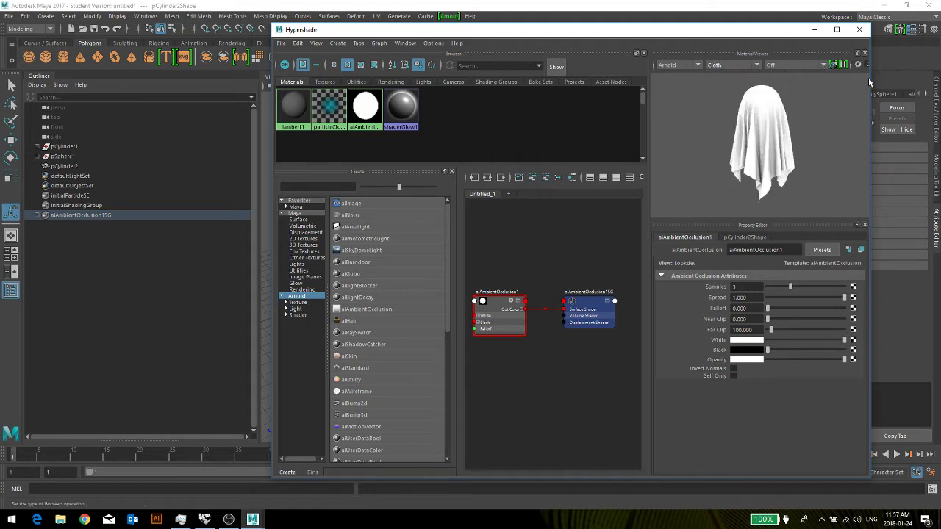
Preview the material in the Interior1 Color, Interior1 Neutral and Exterior1 Color environments, and switch the environment back to Off.
left_click_drag(871, 81, 932, 81)
left_click(886, 65)
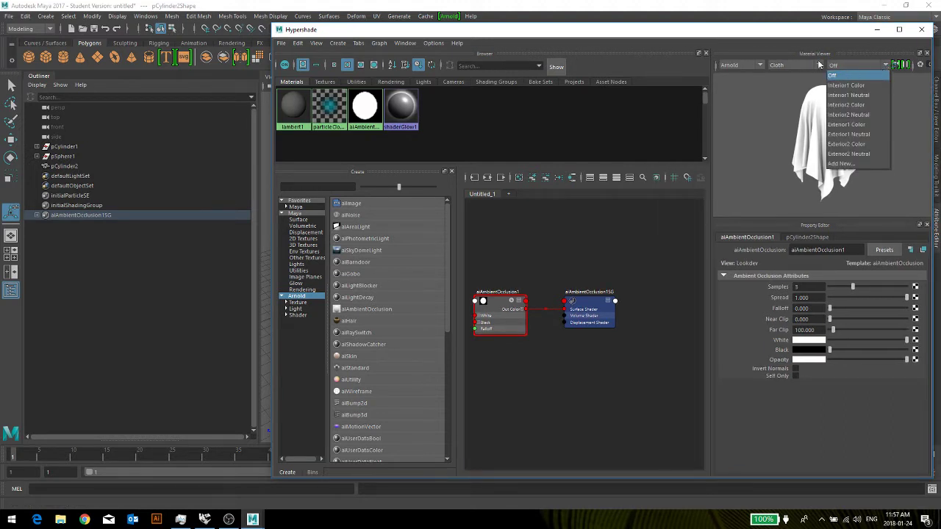
left_click(850, 87)
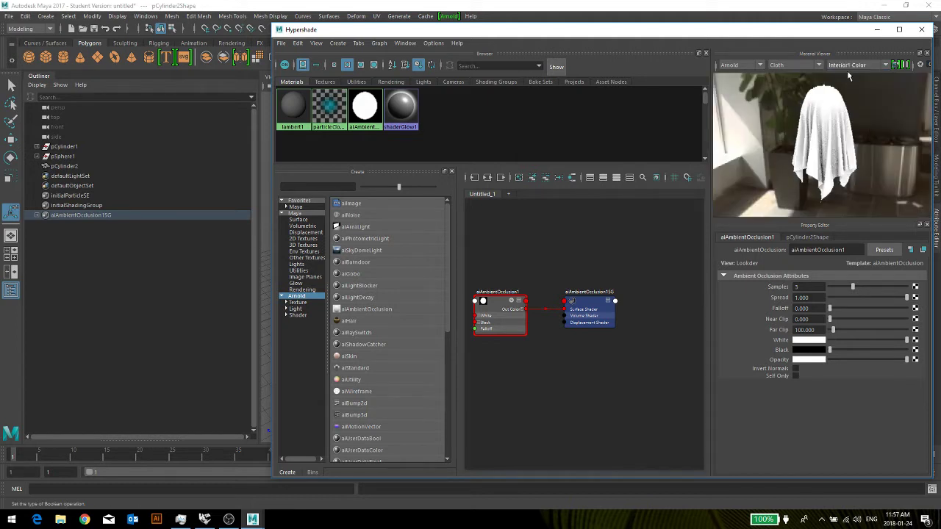
left_click(850, 66)
left_click(852, 94)
left_click(850, 66)
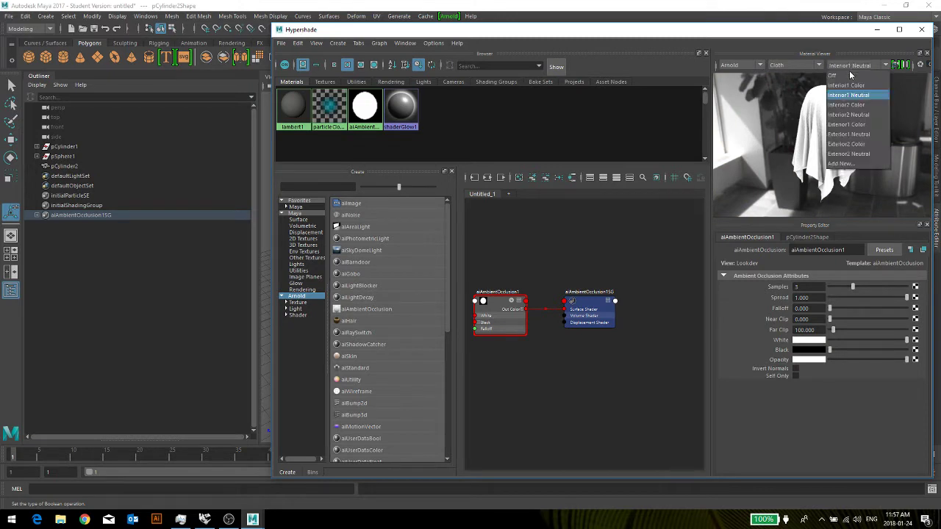
left_click(851, 125)
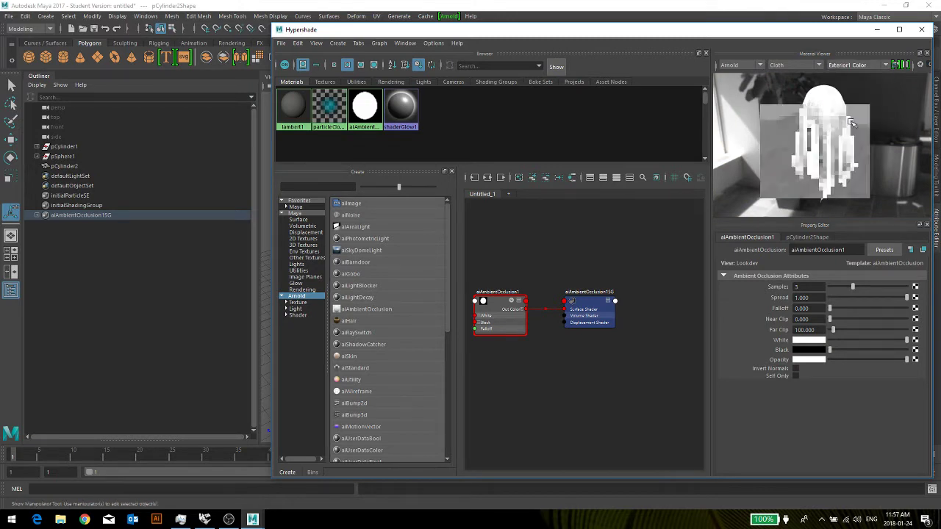
left_click(857, 67)
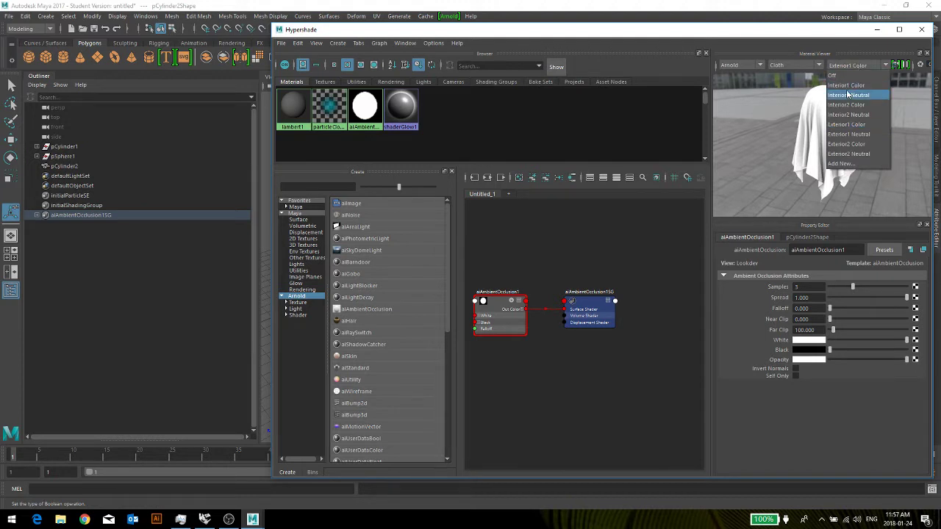
left_click(835, 75)
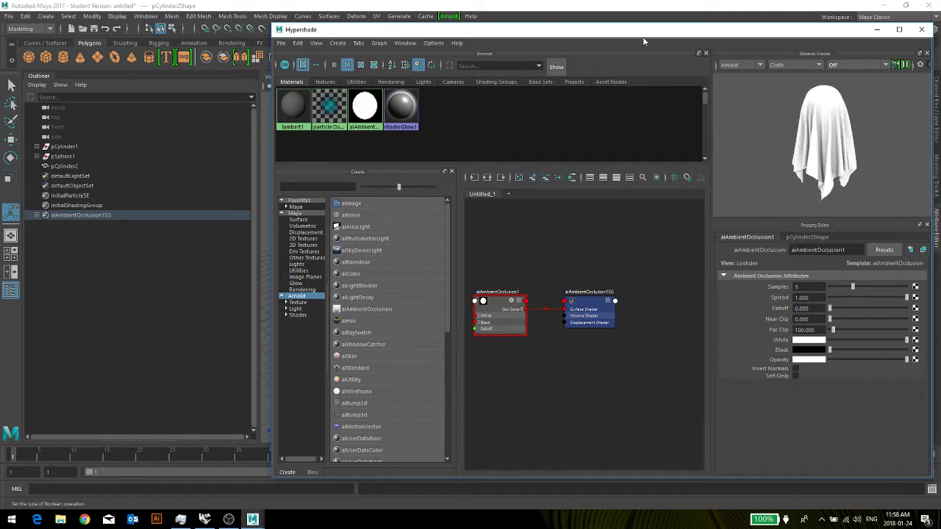
Reposition and widen the Hypershade window, and enlarge its Material Viewer and Property Editor area.
left_click_drag(643, 31, 529, 29)
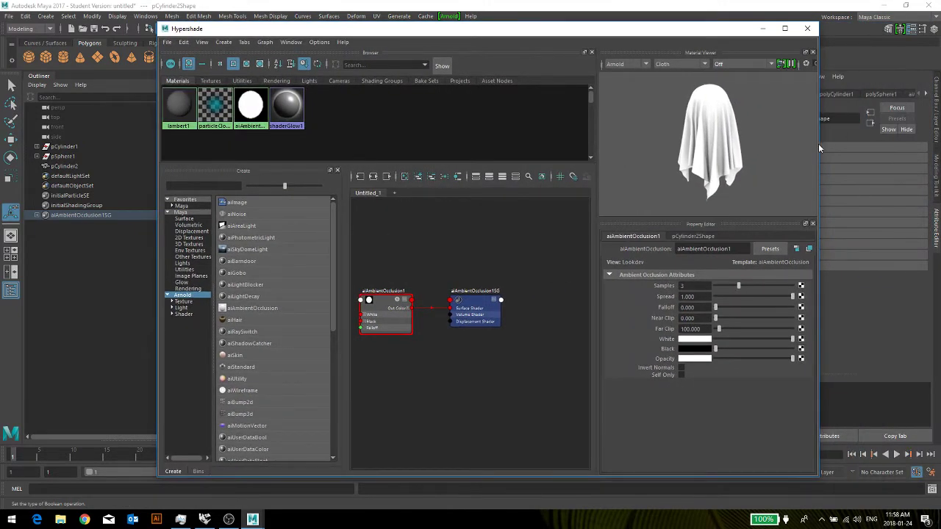
left_click_drag(818, 143, 888, 143)
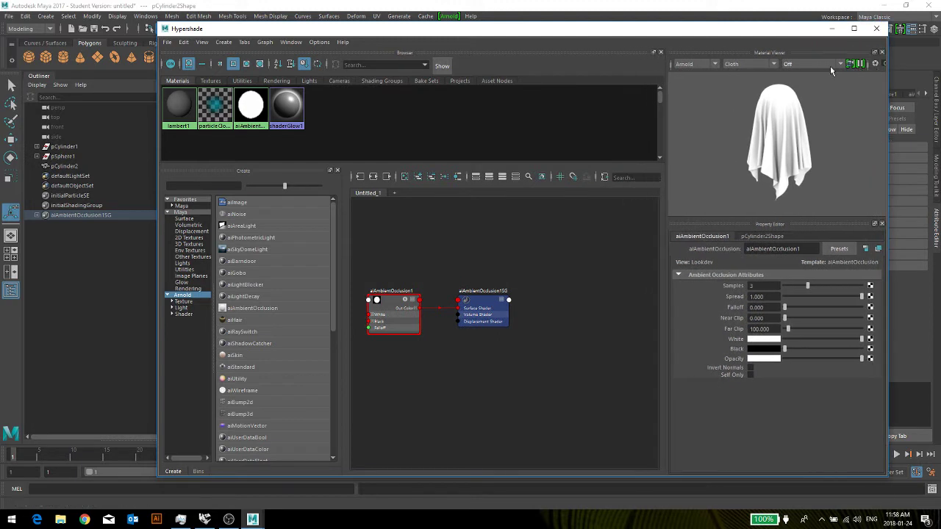
left_click_drag(665, 121, 535, 127)
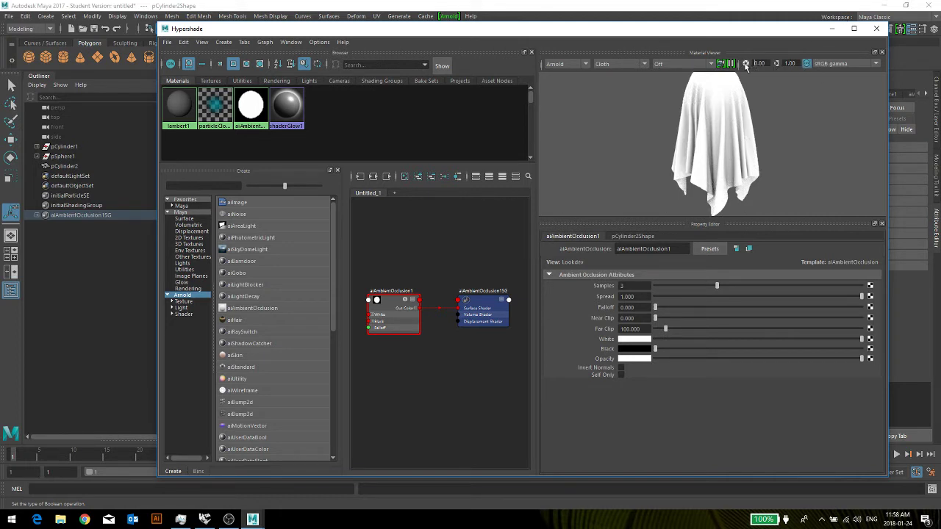
Set the Material Viewer's gamma to 2.00 and inspect the cloth preview up close.
double_click(790, 63)
type("3")
key("Return")
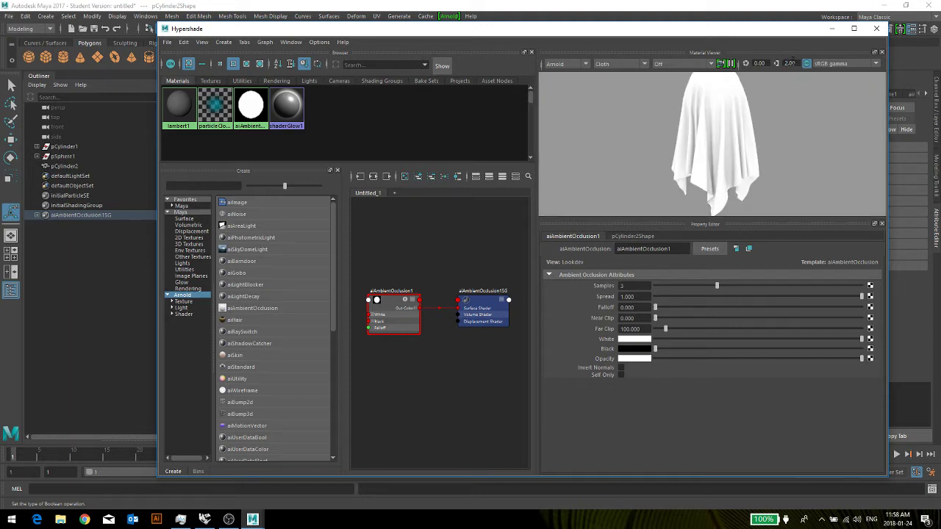
scroll(754, 180, "up", 2)
scroll(753, 181, "down", 4)
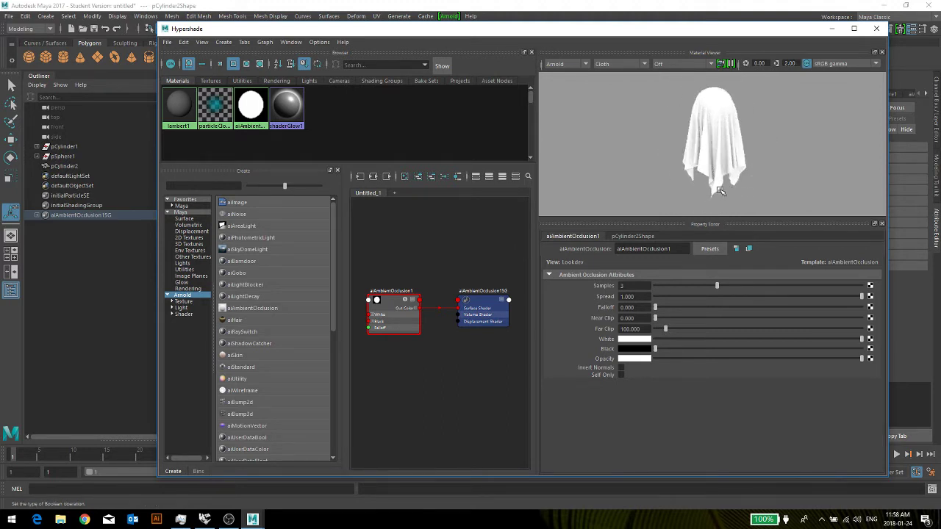
scroll(744, 100, "up", 2)
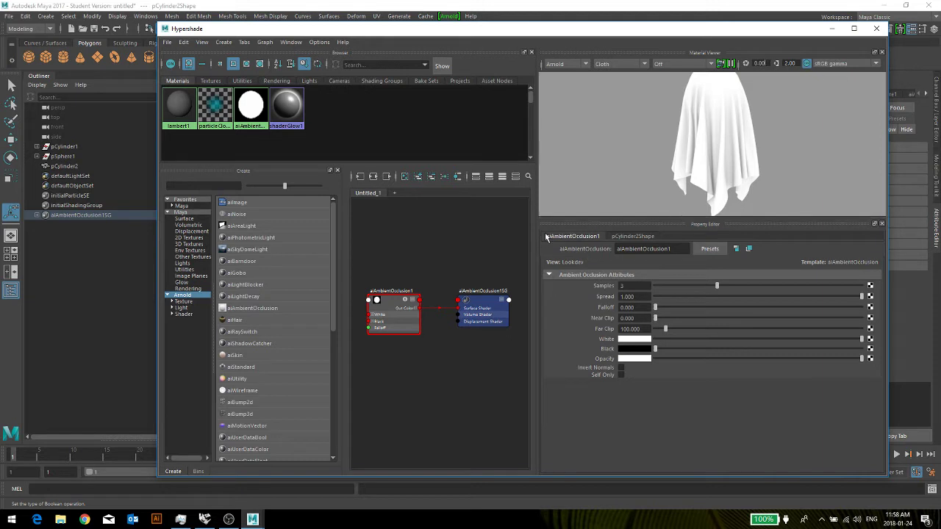
Select the aiAmbientOcclusion material, compare sample counts of 4 and 3 on the cloth, and set Samples to 6.
left_click(245, 123)
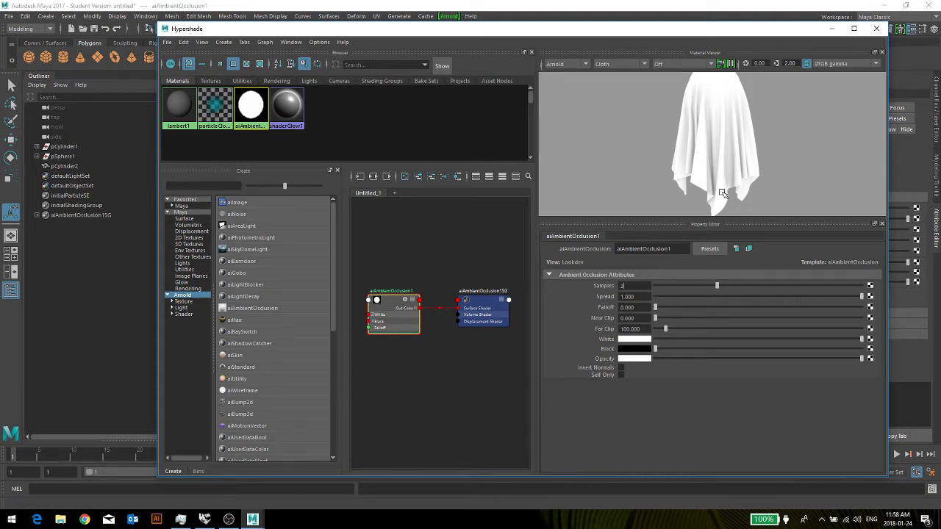
scroll(722, 149, "up", 5)
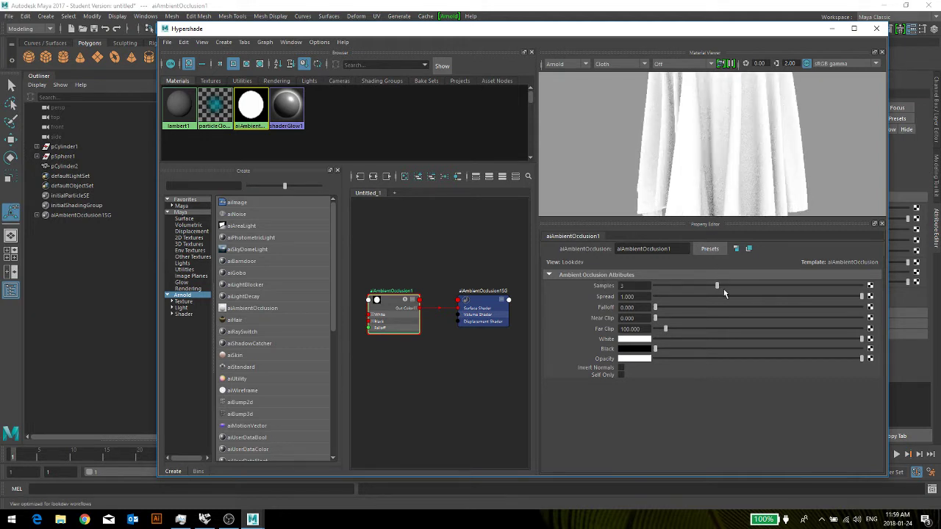
left_click_drag(720, 286, 725, 286)
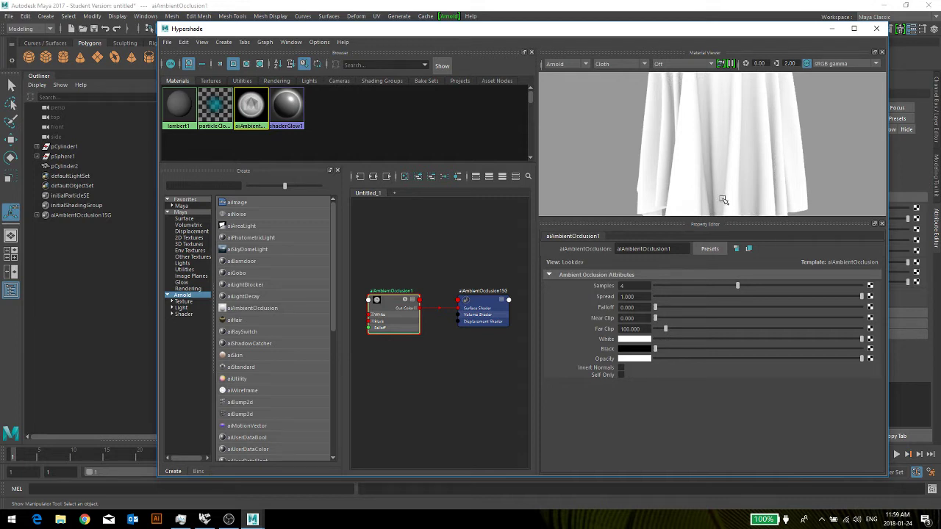
left_click(731, 282)
left_click(725, 285)
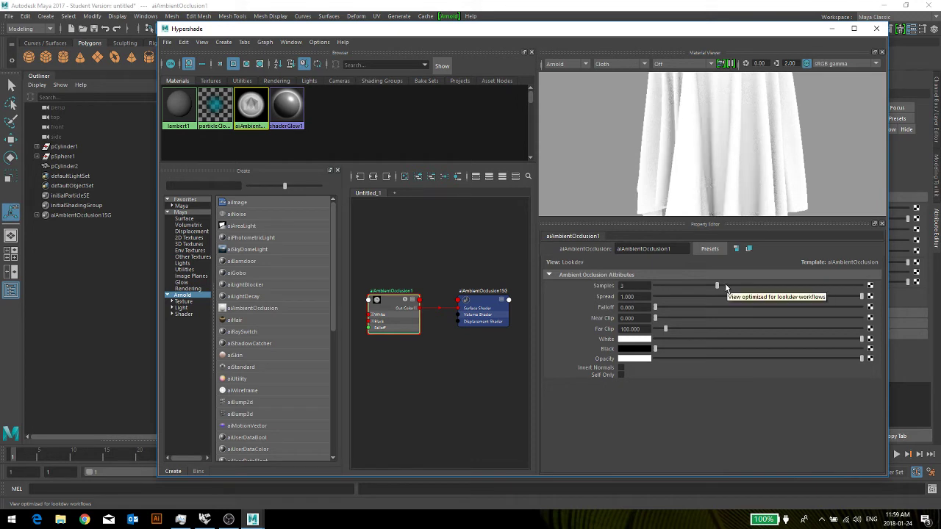
left_click(772, 285)
Lower the ambient occlusion material's Spread to 0.816.
left_click_drag(862, 297, 841, 296)
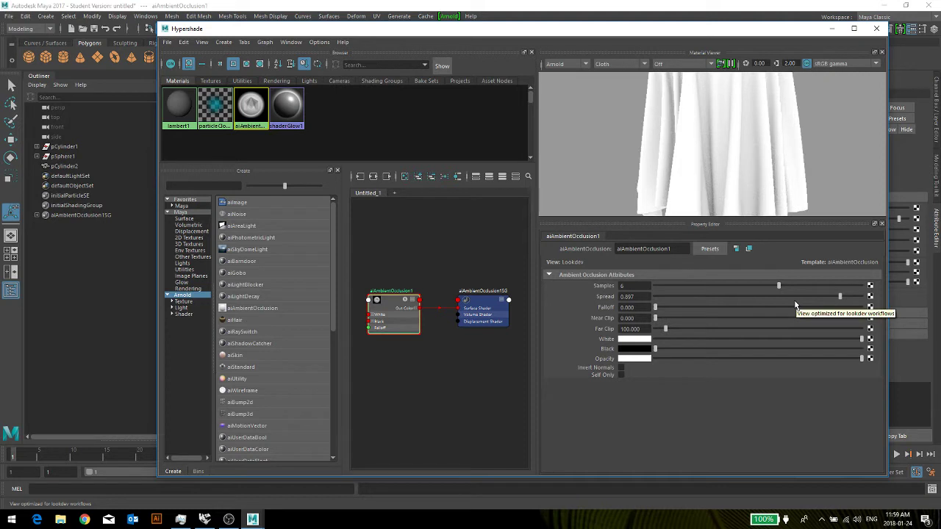
left_click(828, 296)
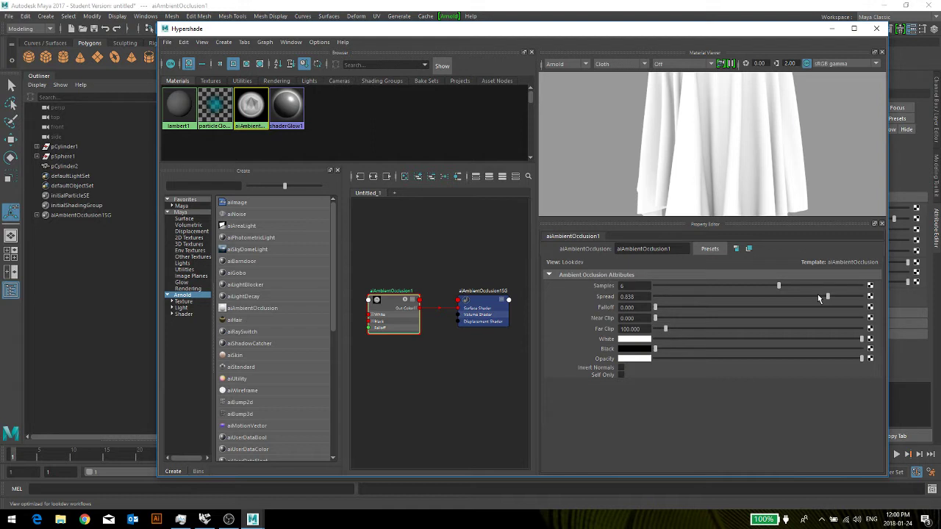
left_click_drag(825, 298, 824, 298)
Try a Falloff of about 38 on the ambient occlusion material and settle on 3.819.
scroll(704, 157, "down", 3)
scroll(726, 190, "down", 2)
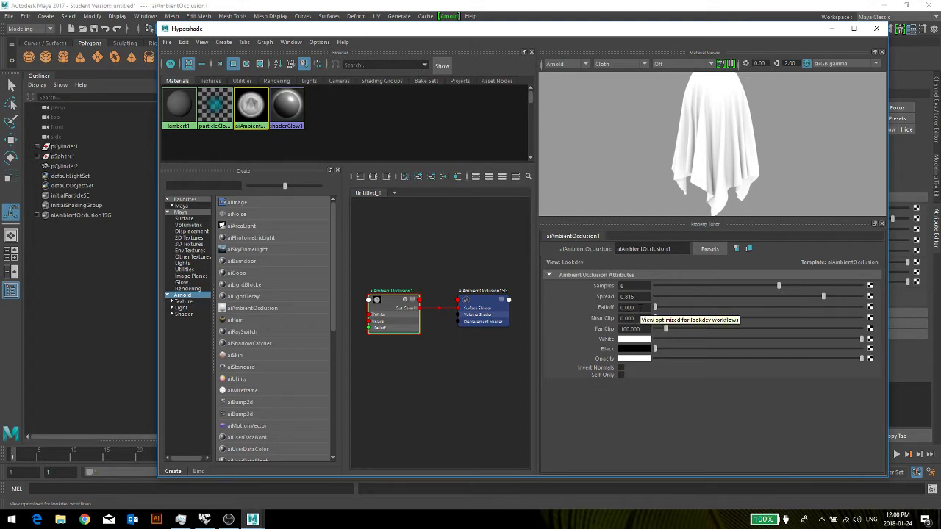
scroll(641, 309, "up", 1)
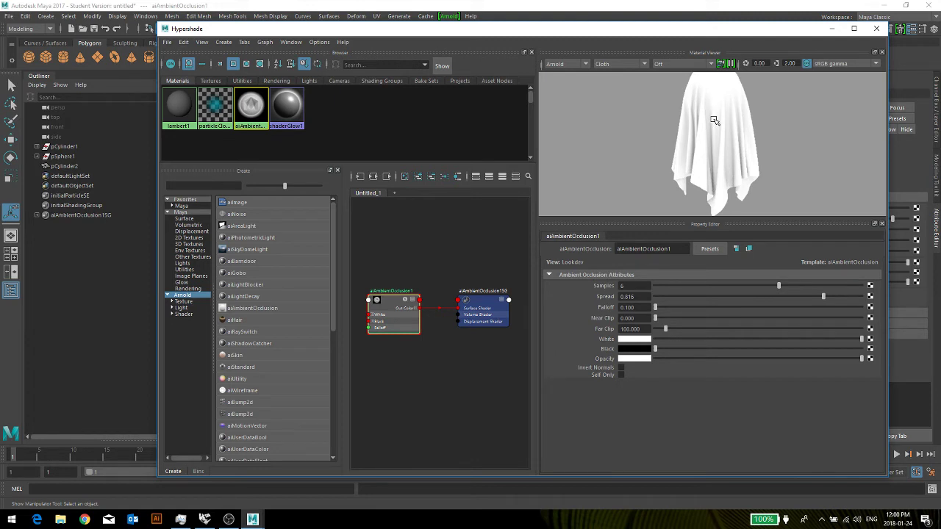
left_click_drag(664, 312, 733, 307)
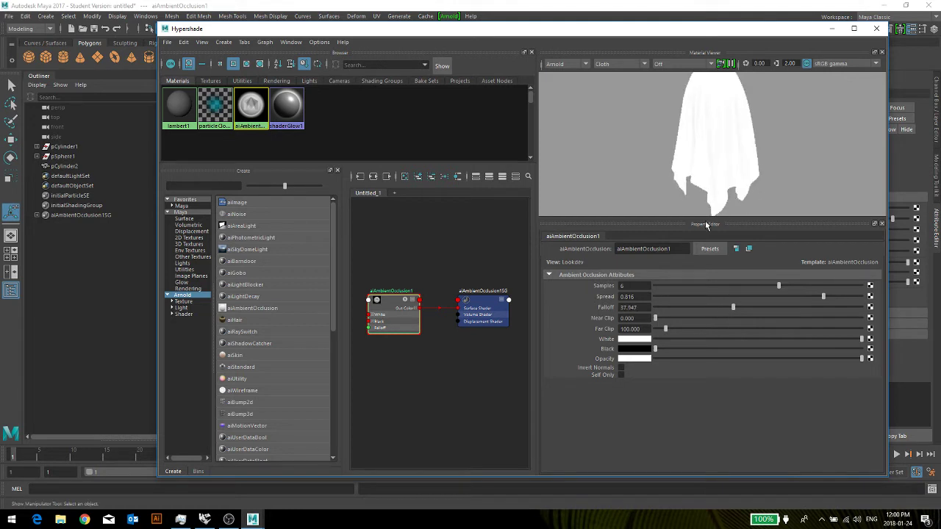
left_click(697, 307)
left_click(664, 308)
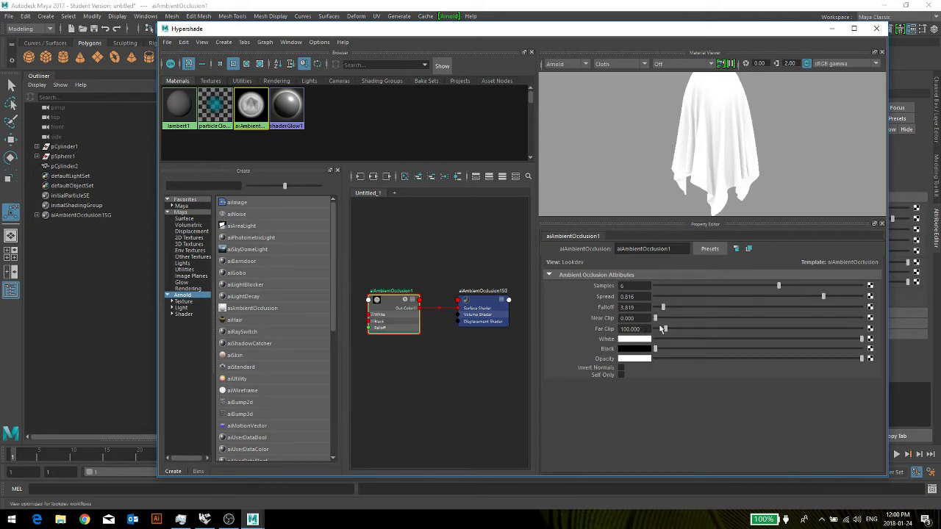
Try a Far Clip of 66.826 on the ambient occlusion material and raise it to 338.902.
mouse_move(655, 318)
left_mouse_down()
mouse_move(678, 329)
mouse_move(659, 331)
left_mouse_up()
left_click(662, 332)
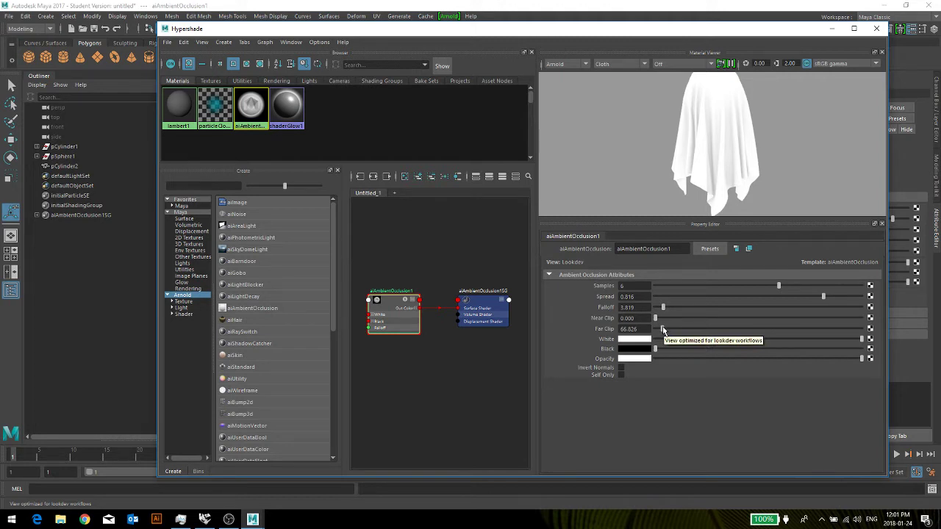
left_click_drag(663, 330, 690, 327)
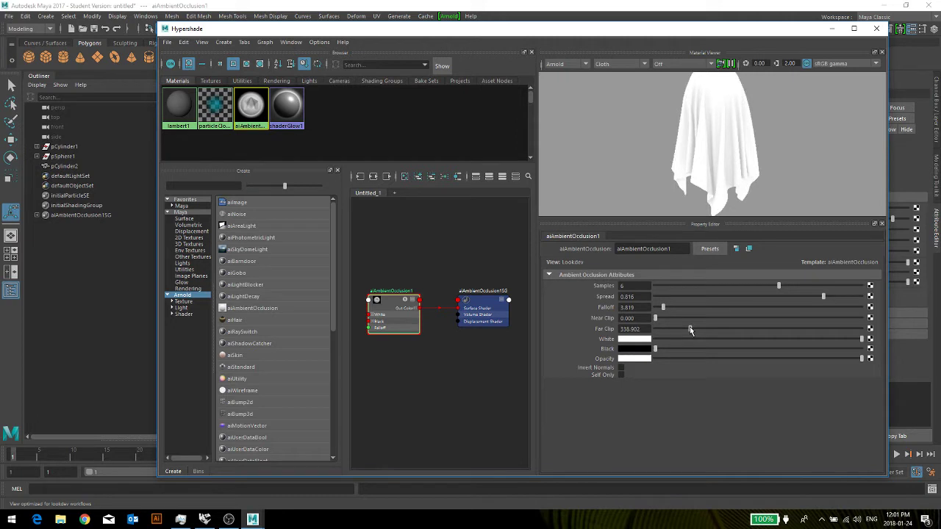
Lower the ambient occlusion material's Far Clip to 143.198, try a small Near Clip, and return Near Clip to 0.
left_click_drag(689, 330, 656, 320)
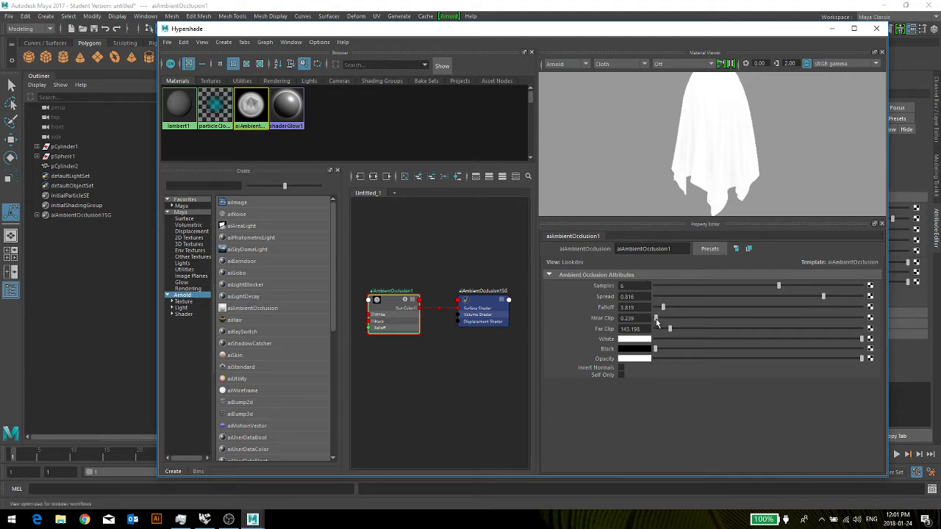
left_click_drag(656, 319, 654, 322)
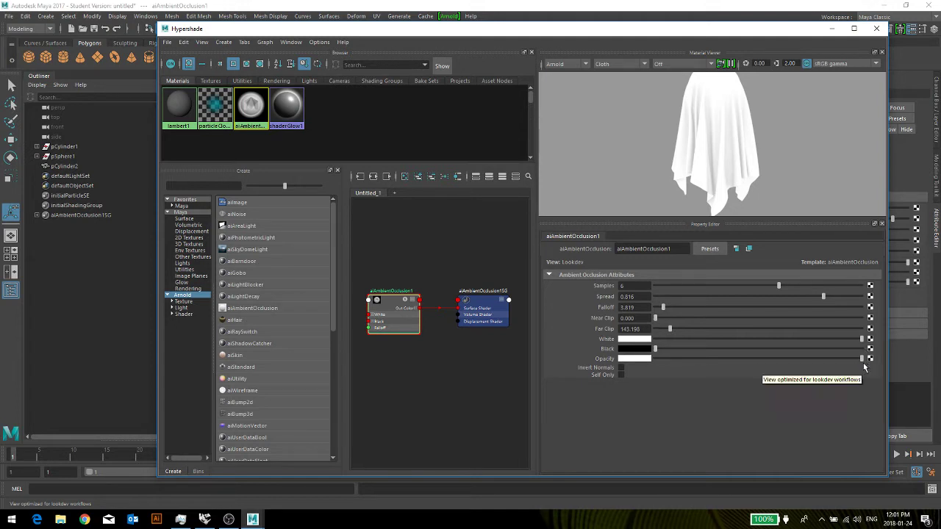
Try a lower Opacity on the ambient occlusion material and raise it back to nearly full white.
left_click_drag(862, 359, 702, 358)
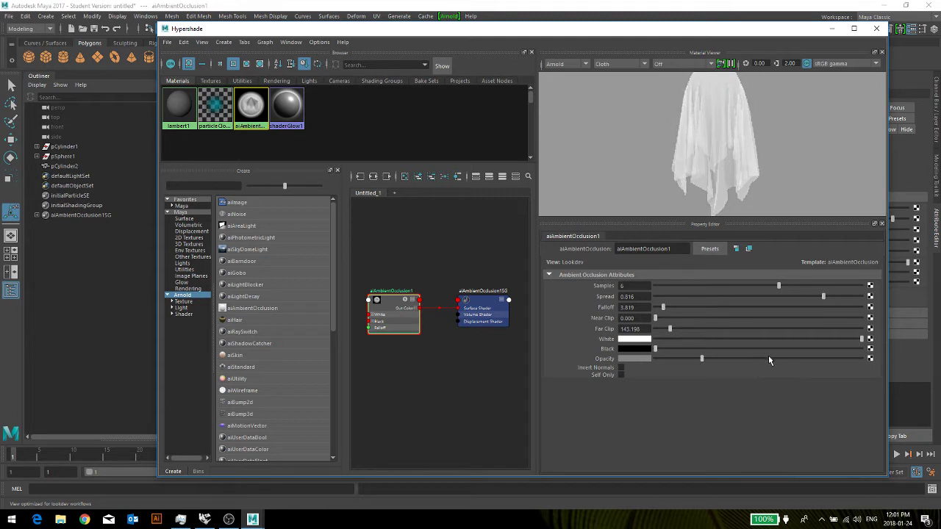
left_click_drag(769, 360, 783, 362)
left_click_drag(788, 361, 859, 359)
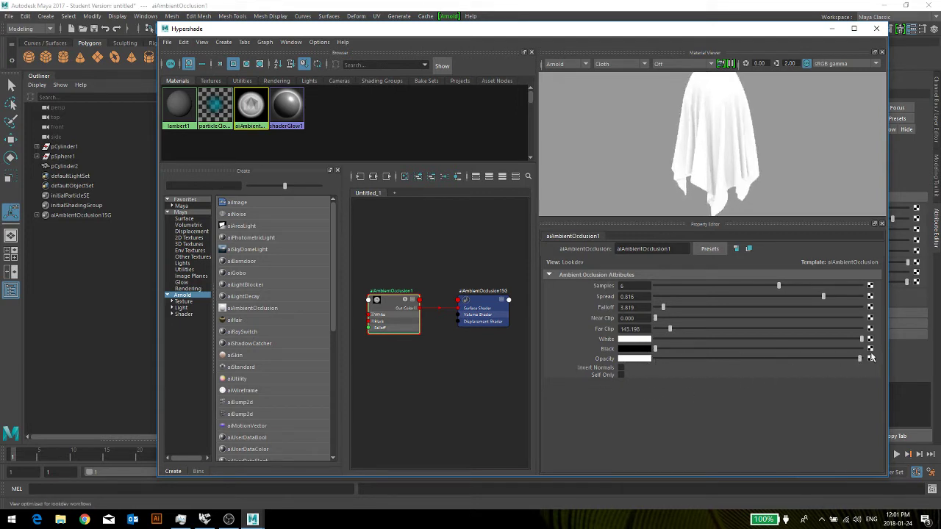
left_click_drag(860, 360, 859, 360)
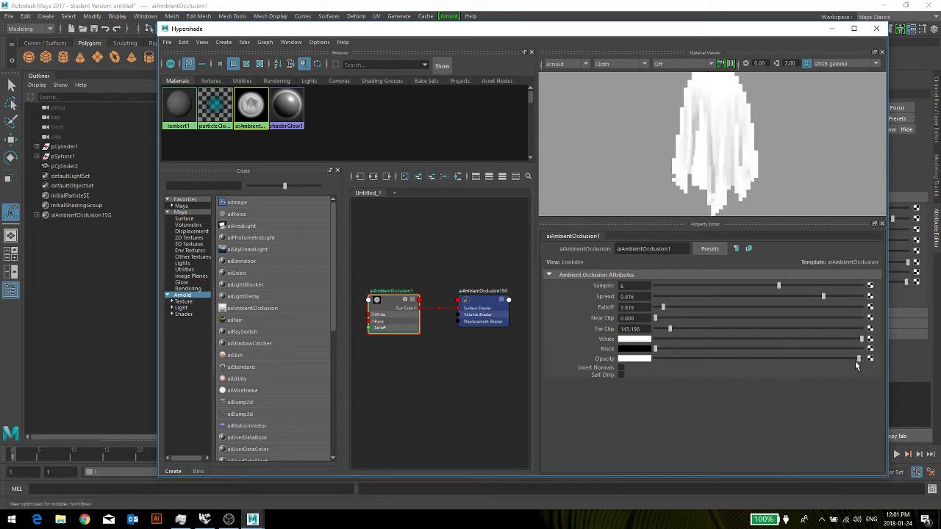
Try Invert Normals on the ambient occlusion material, raise Opacity to full white, and turn Invert Normals off.
left_click(621, 368)
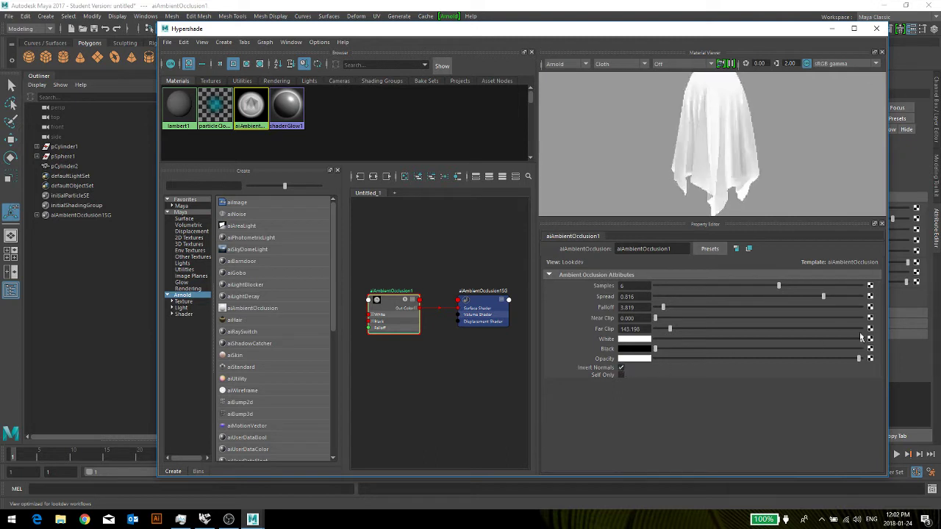
mouse_move(859, 359)
left_mouse_down()
mouse_move(839, 358)
mouse_move(875, 358)
left_mouse_up()
scroll(688, 141, "up", 3)
scroll(703, 146, "down", 2)
left_click(621, 368)
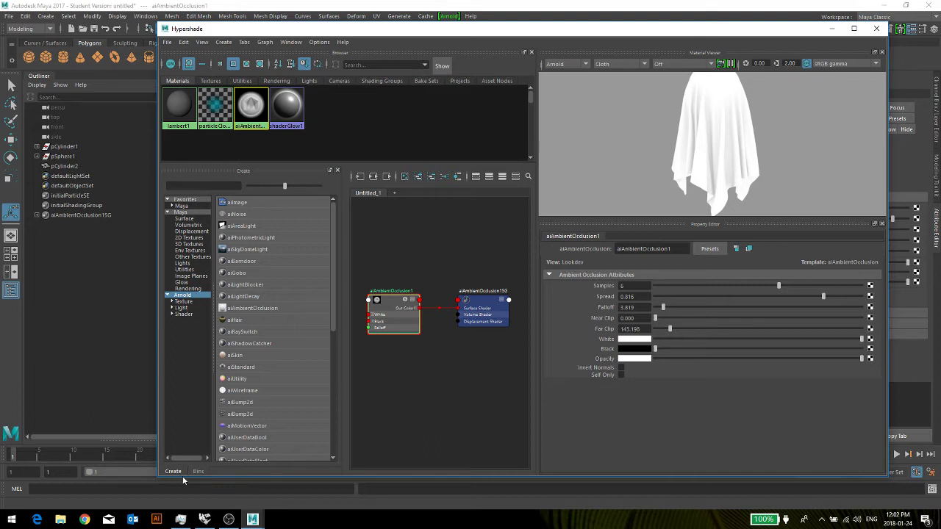
mouse_move(235, 520)
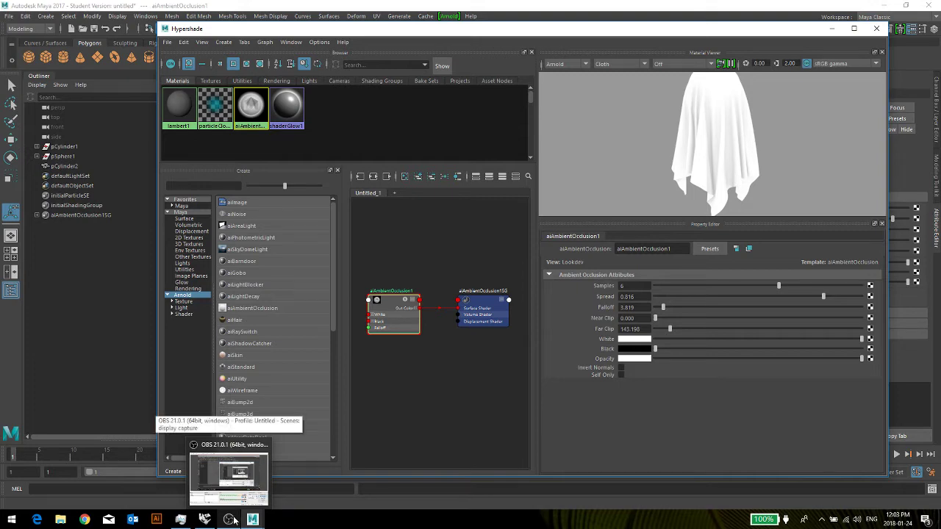
left_click(234, 520)
left_click(234, 519)
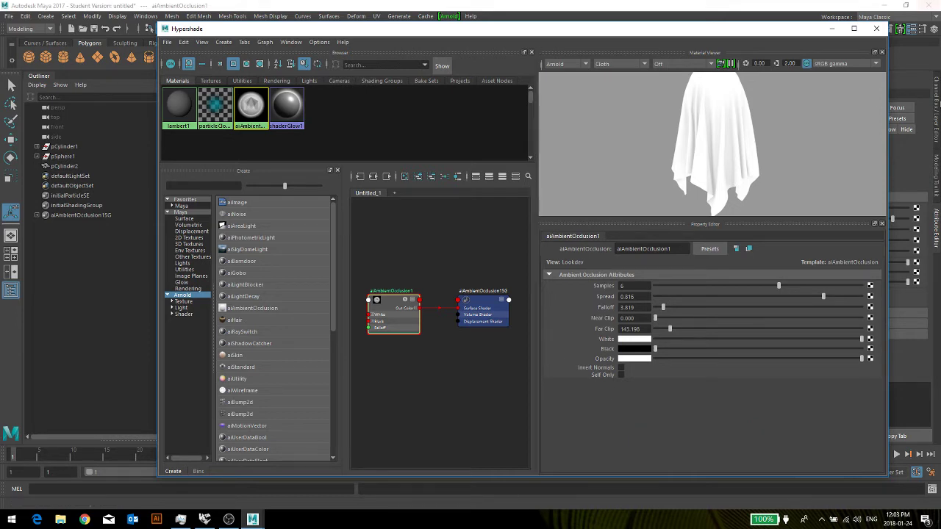
Close the Hypershade and draw a large polygon plane on the grid beneath the cut cylinder.
left_click_drag(688, 34, 603, 63)
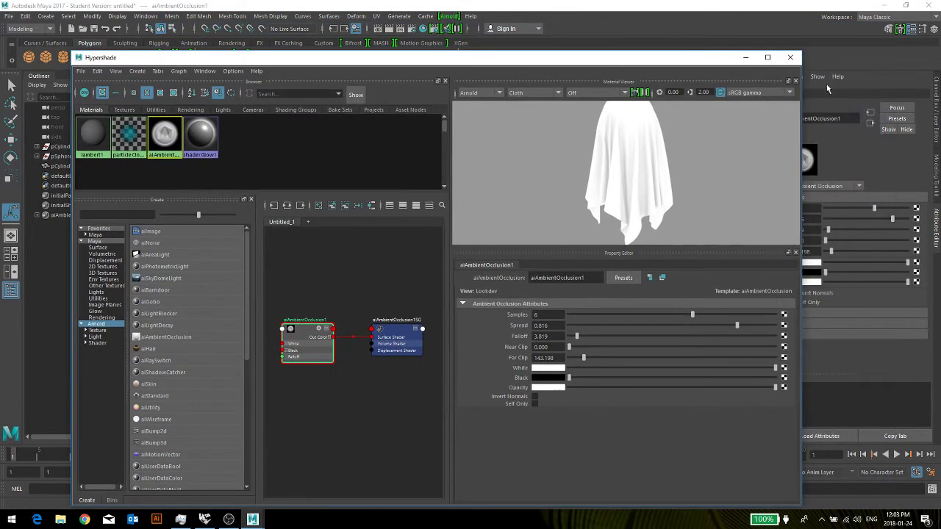
left_click(791, 58)
left_click(318, 245)
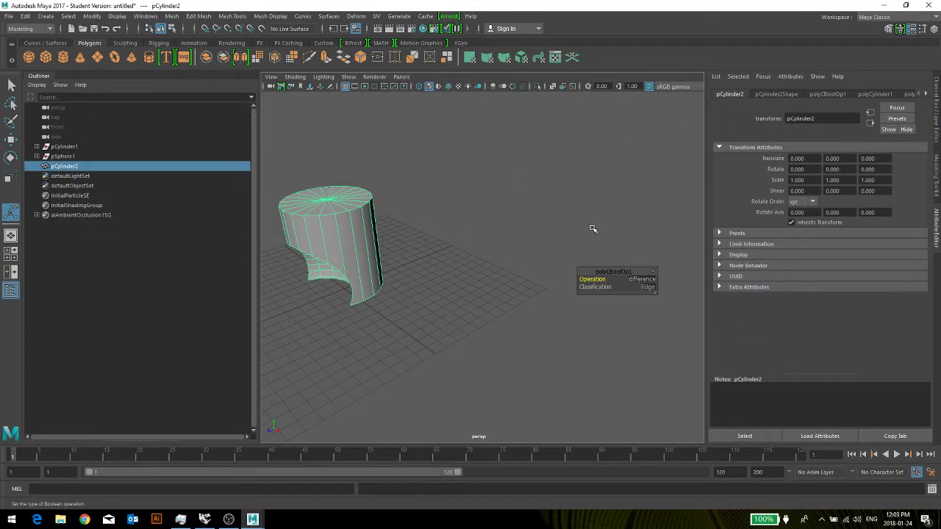
scroll(388, 255, "down", 2)
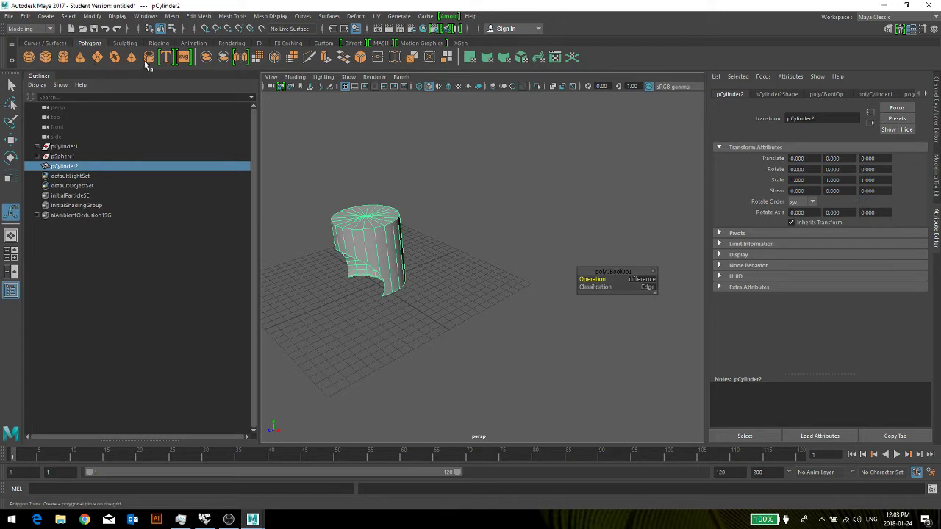
left_click(97, 57)
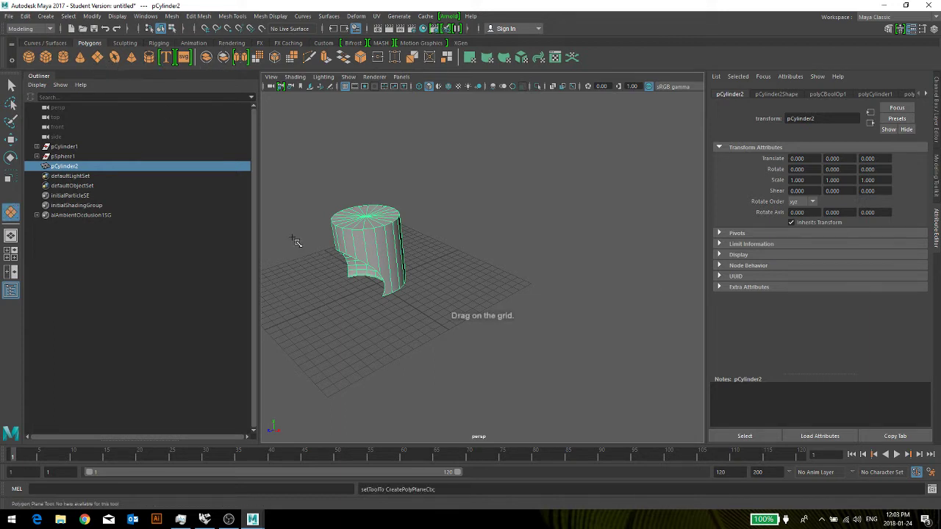
left_click_drag(287, 250, 570, 269)
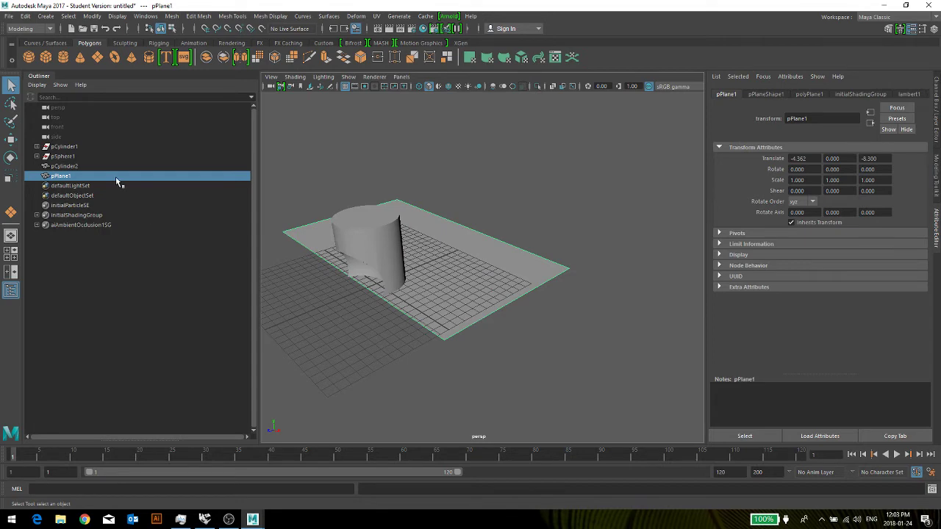
Move the plane along Z to -2.984 and show the scene in the four-view layout.
left_click(11, 139)
left_click_drag(373, 264, 337, 272)
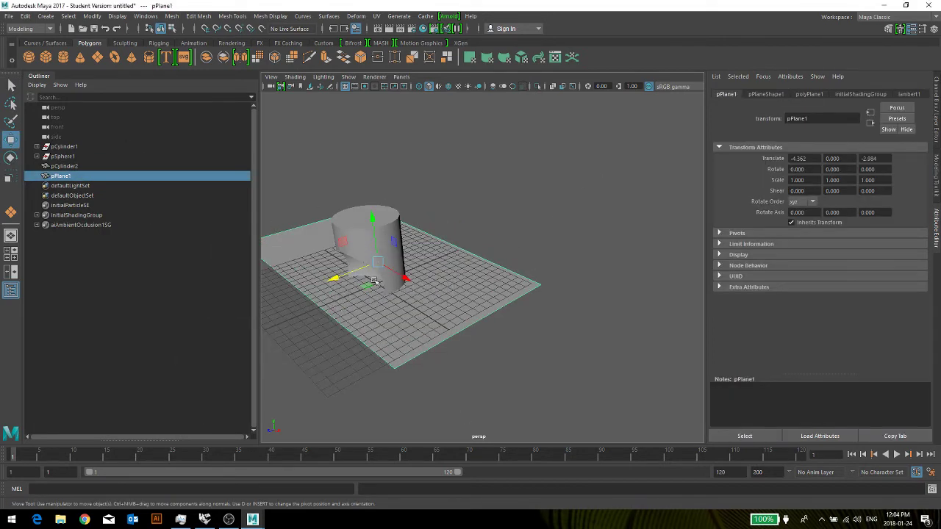
key("space")
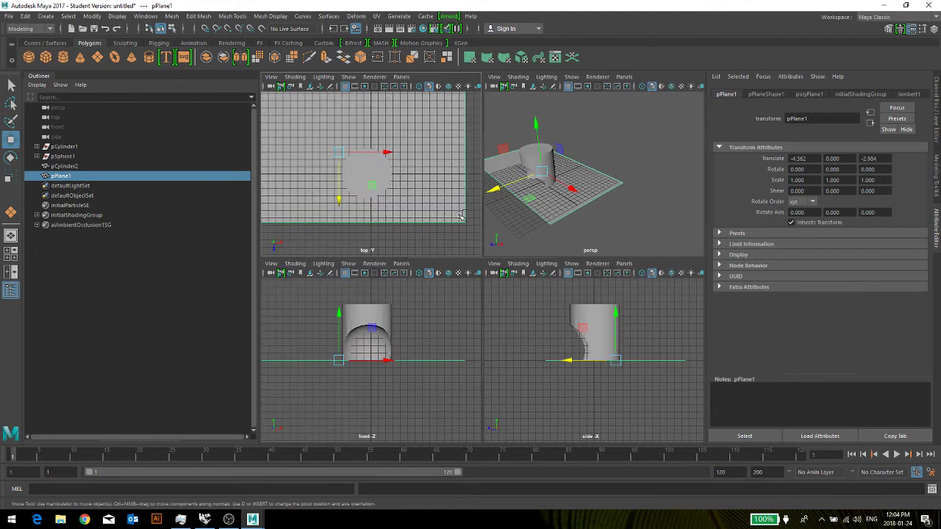
key("ctrl+d")
key("e")
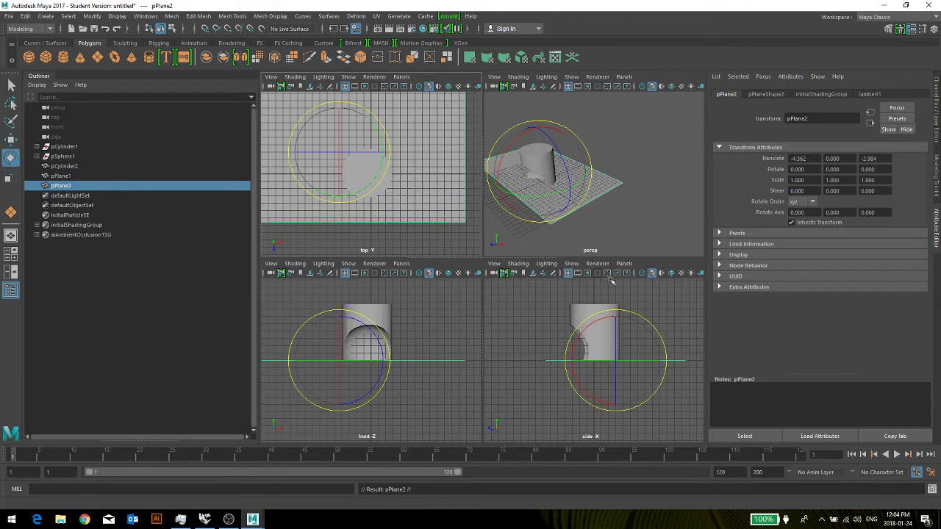
left_click_drag(639, 314, 649, 357)
key("ctrl+z")
key("ctrl+z")
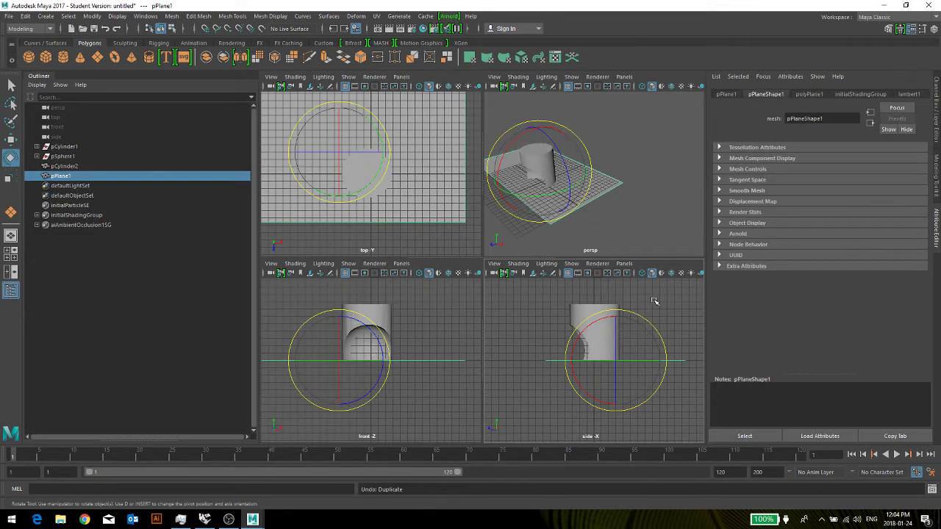
Reselect the ground plane, rotate it by a slight angle in the side view, and deselect it.
left_click(655, 301)
left_click(634, 362)
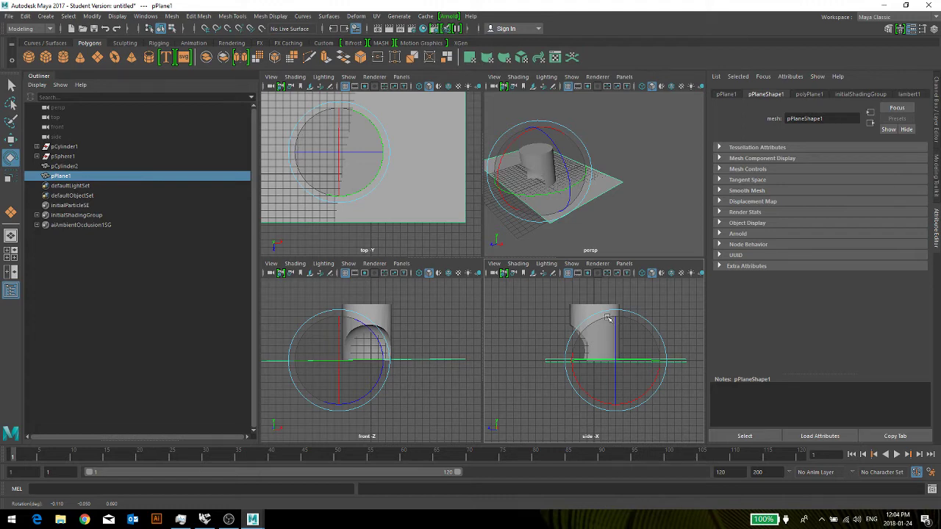
left_click(637, 301)
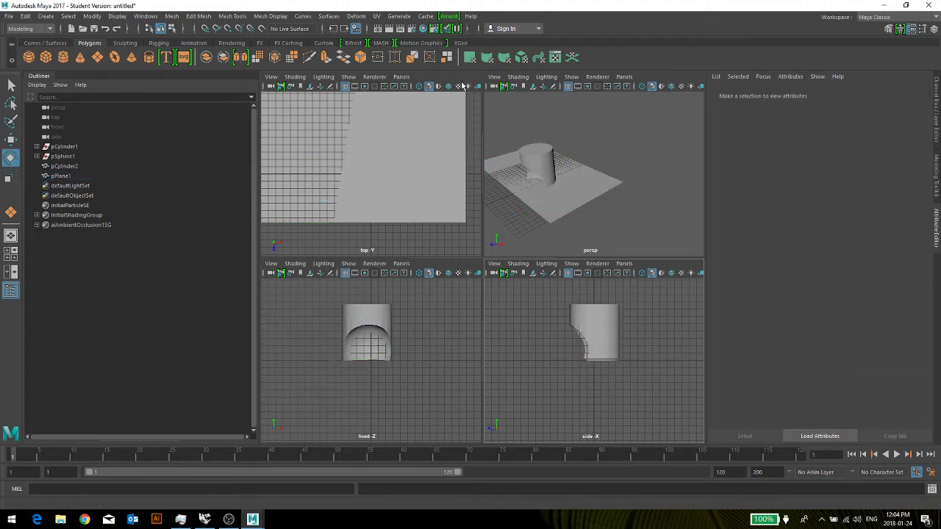
Open the Hypershade, select the aiAmbientOcclusion material, and shrink and reposition the window to uncover part of the viewports.
left_click(423, 29)
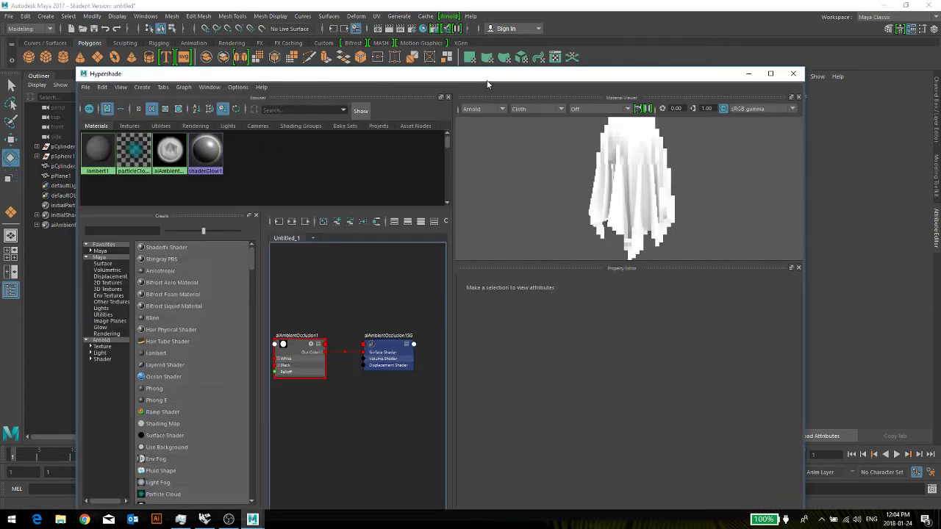
left_click_drag(487, 81, 764, 65)
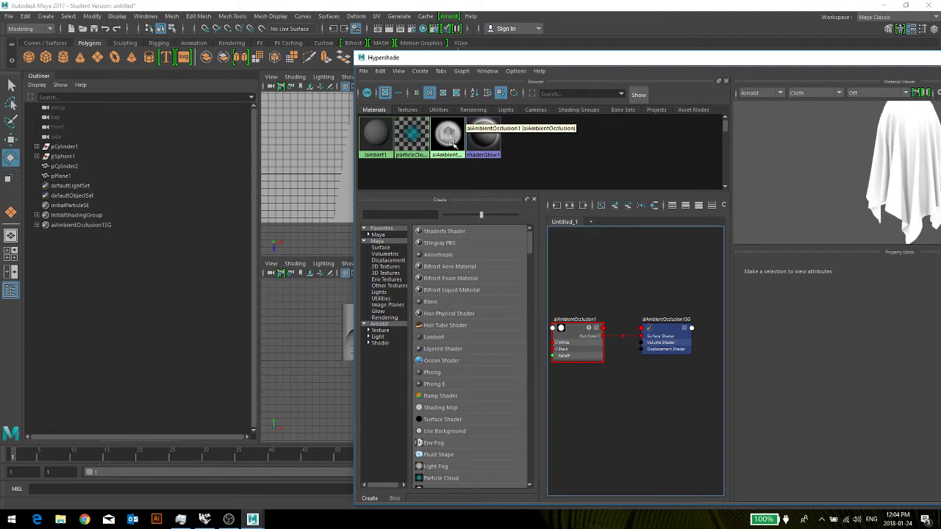
left_click_drag(531, 59, 295, 47)
left_click(216, 122)
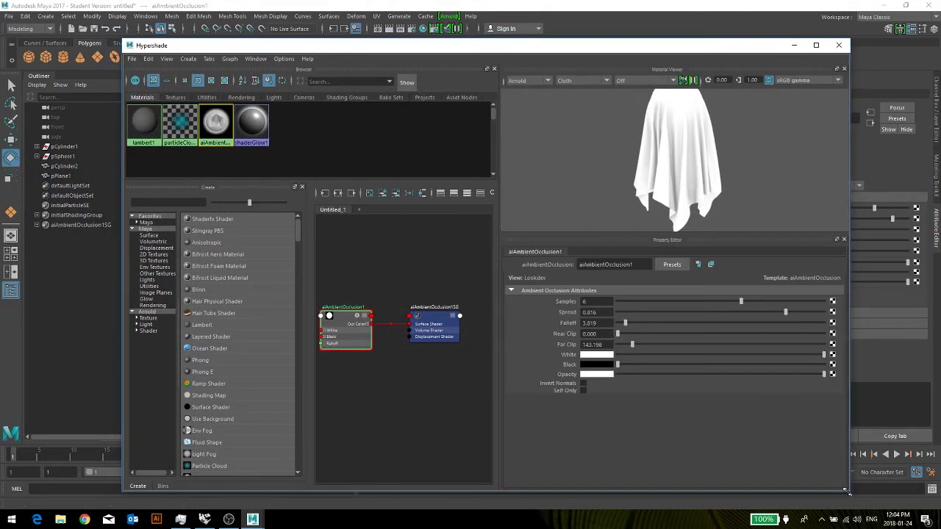
left_click_drag(851, 491, 860, 383)
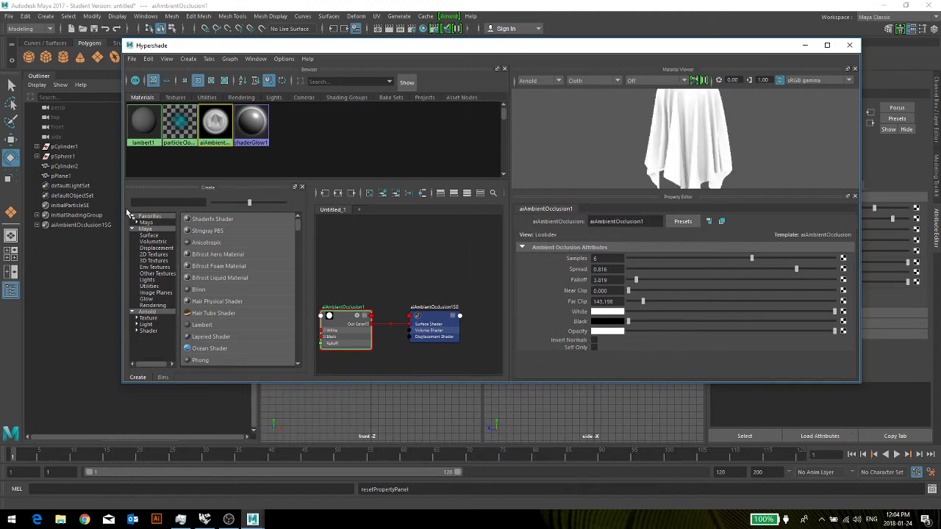
left_click_drag(123, 211, 392, 189)
Assign the aiAmbientOcclusion material to the ground plane and close the Hypershade.
left_click(300, 164)
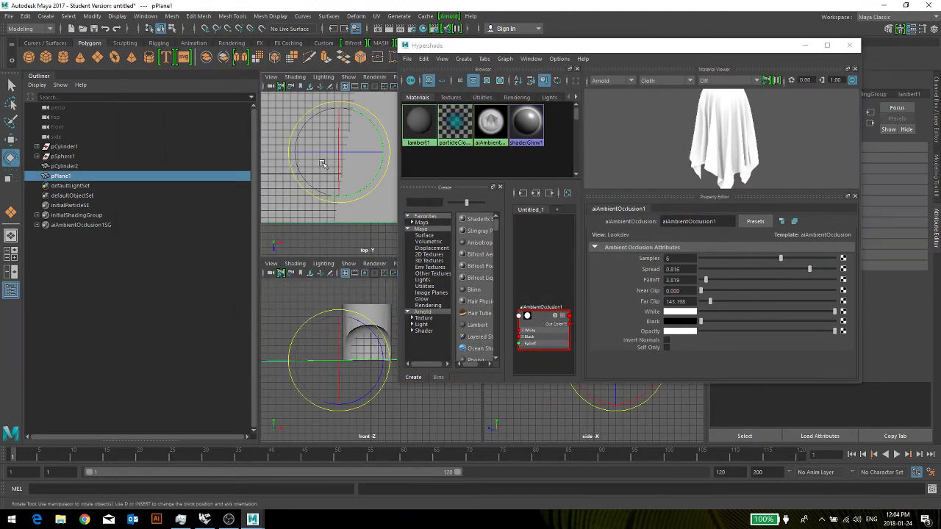
right_click(479, 132)
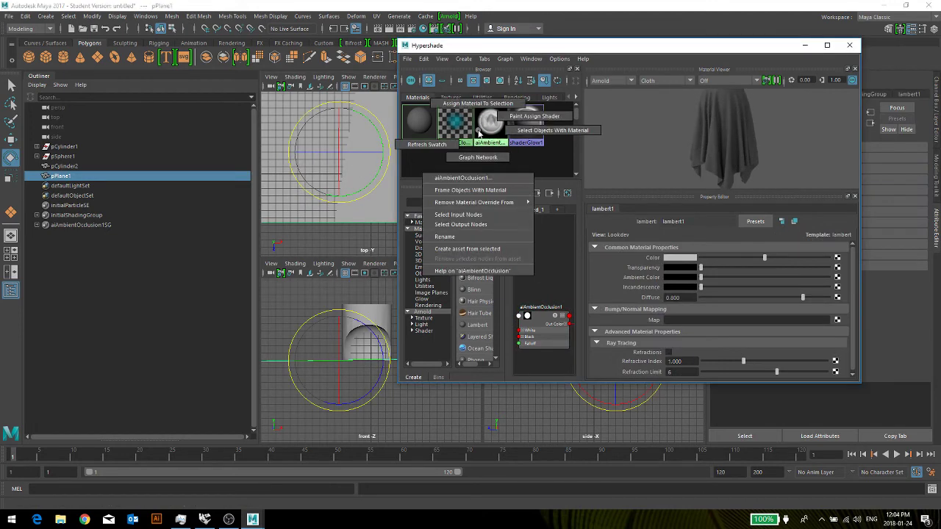
left_click(485, 106)
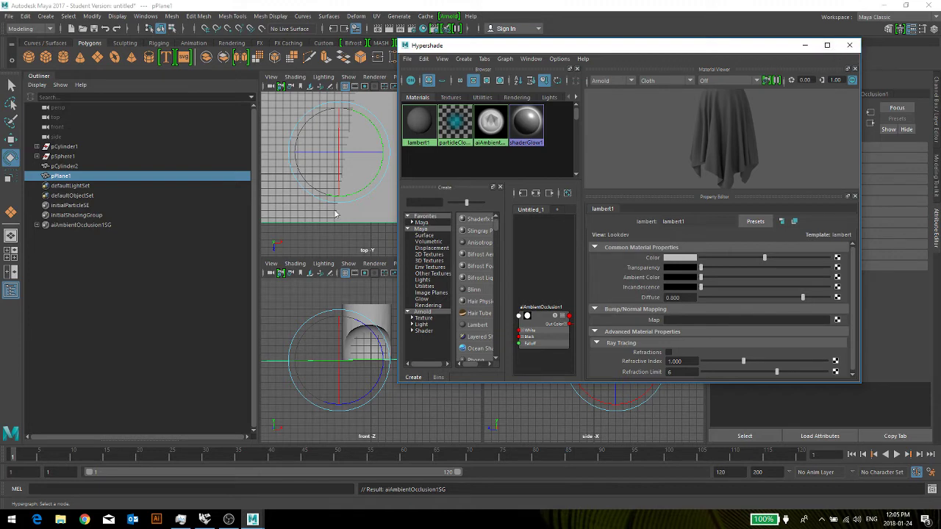
left_click(849, 45)
Duplicate the ground plane and rotate the copy upright in the side view.
left_click(651, 190)
left_click(580, 186)
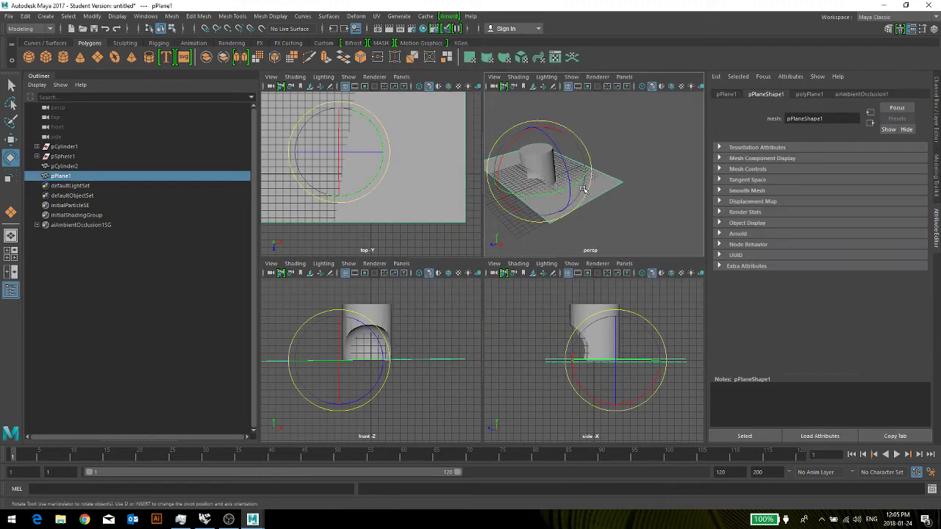
key("ctrl+d")
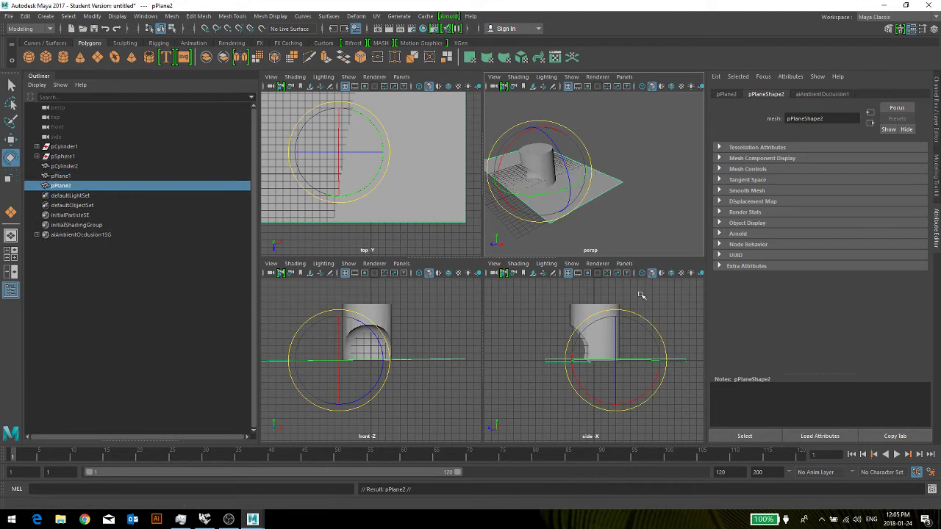
left_click_drag(657, 333, 590, 324)
Move the upright plane behind the cylinder as a back wall and lower it so it extends below the ground plane.
left_click(10, 140)
left_click_drag(629, 365, 681, 313)
left_click_drag(678, 280, 662, 264)
left_click(639, 312)
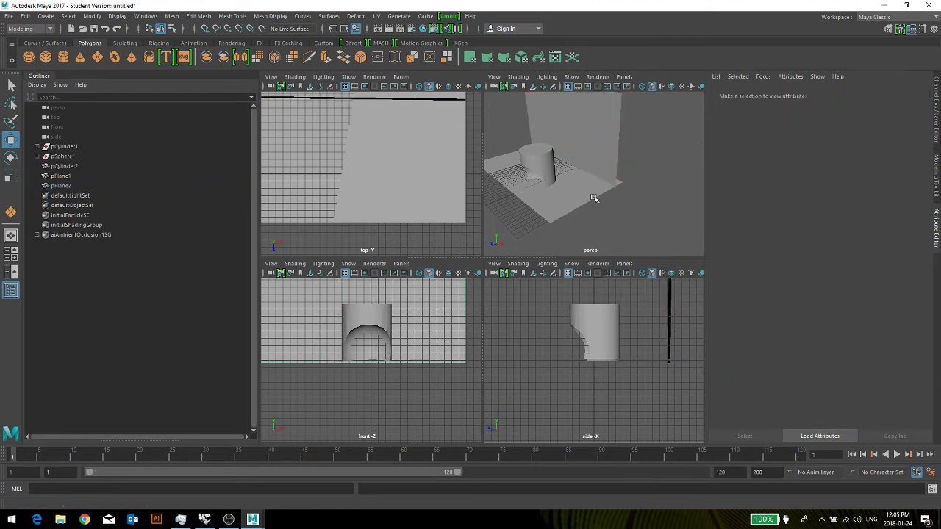
left_click(601, 158)
left_click_drag(560, 108, 562, 120)
left_click(648, 164)
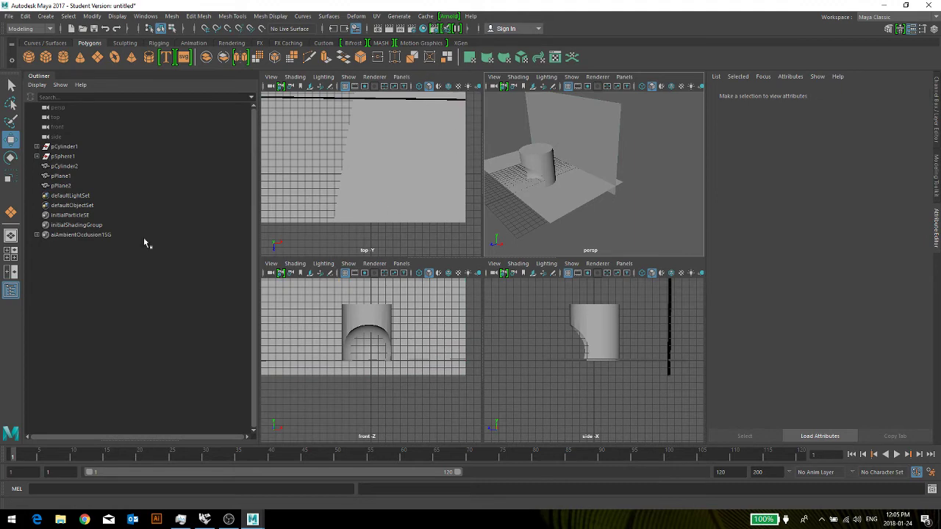
Show only the perspective view, render it with Arnold in the Render View, and close the render window.
left_click(11, 235)
right_click_drag(500, 237, 493, 203, "alt")
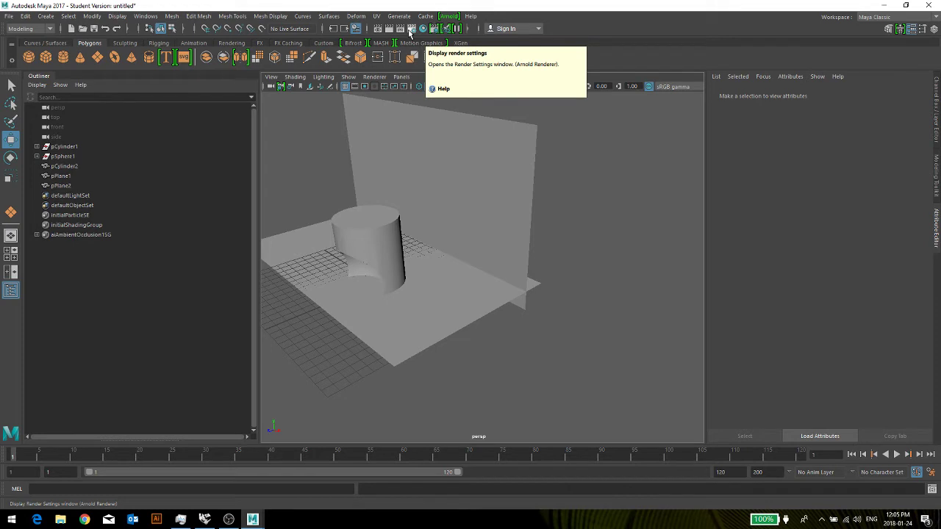
left_click(378, 29)
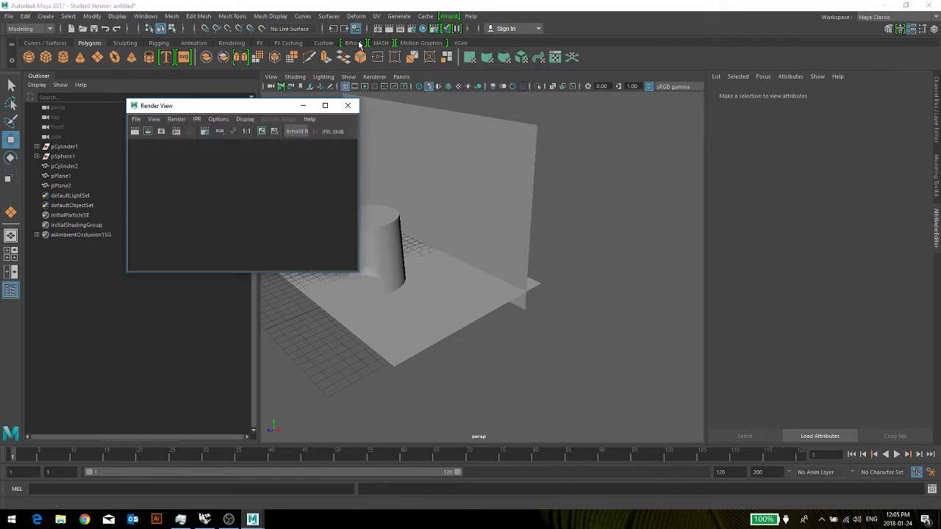
left_click_drag(256, 108, 648, 85)
left_click(526, 108)
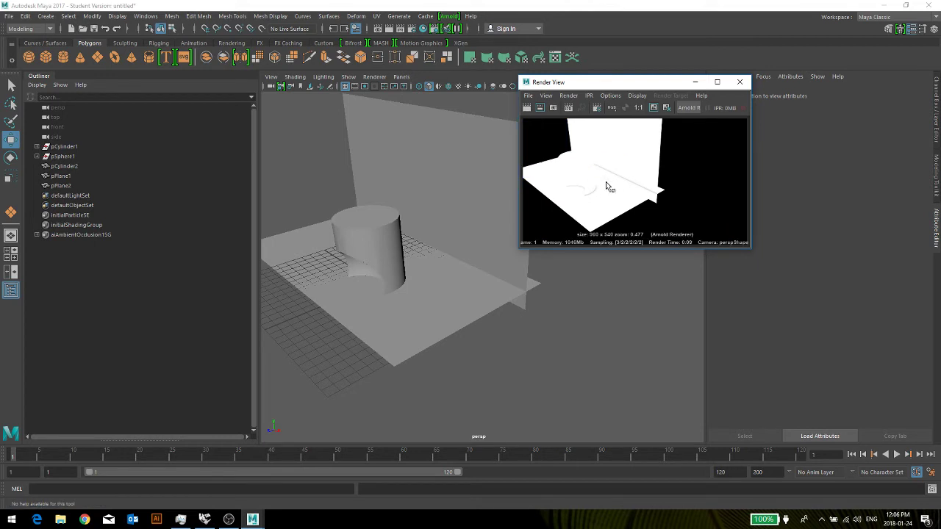
left_click(739, 82)
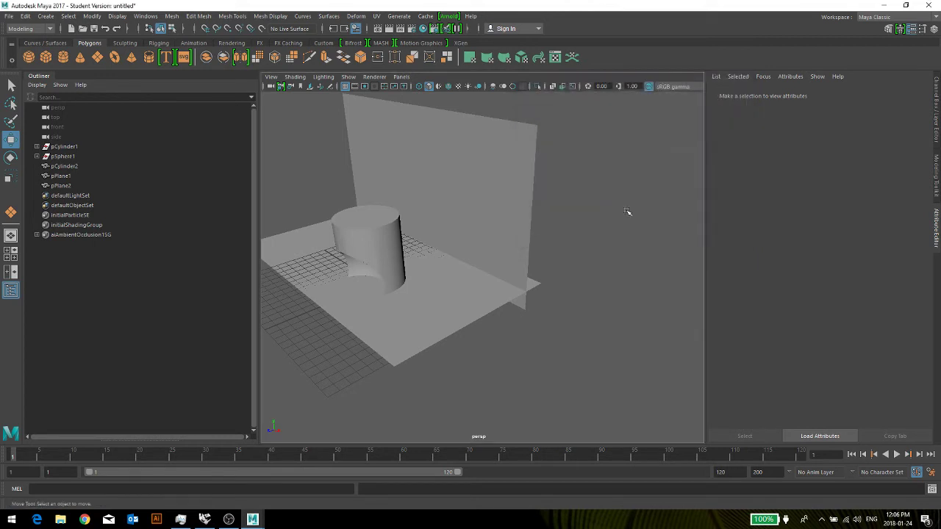
Frame a closer front view of the cut cylinder, render it with Arnold in the Render View, and move the render window aside.
scroll(401, 248, "down", 4)
scroll(401, 248, "up", 5)
scroll(661, 206, "down", 2)
left_click_drag(578, 214, 654, 211, "alt")
scroll(629, 219, "down", 3)
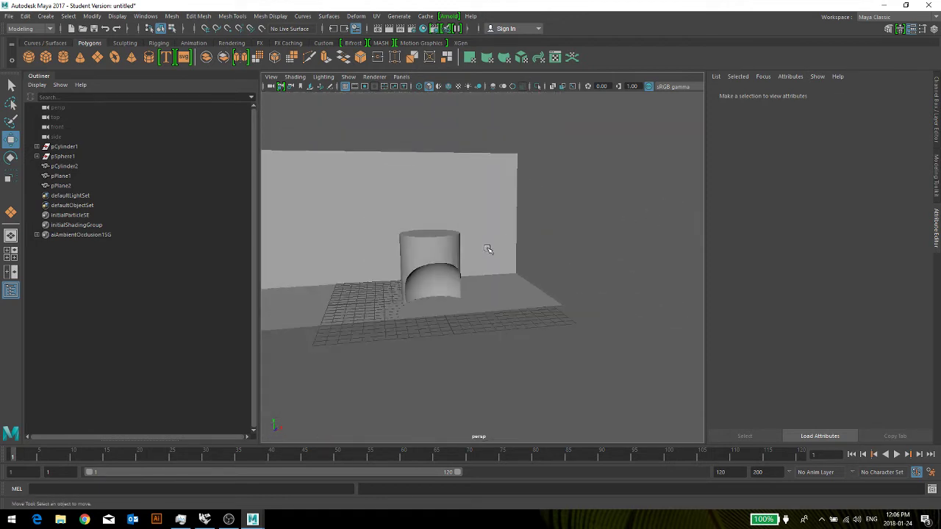
scroll(559, 244, "up", 5)
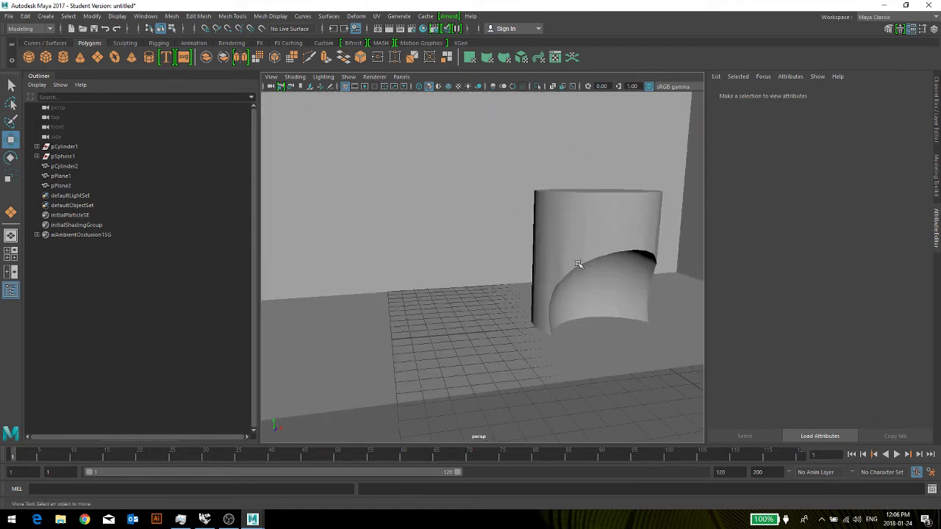
left_click(578, 264)
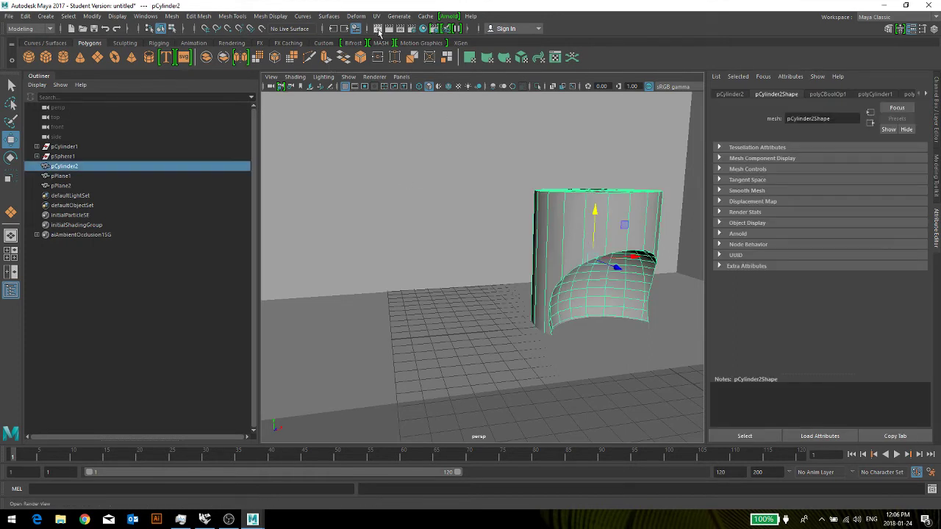
left_click(378, 29)
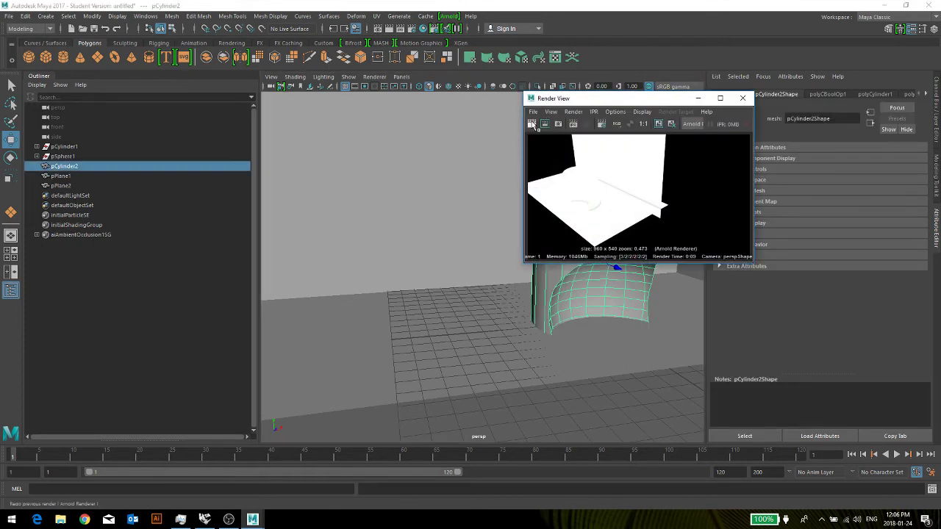
left_click(532, 123)
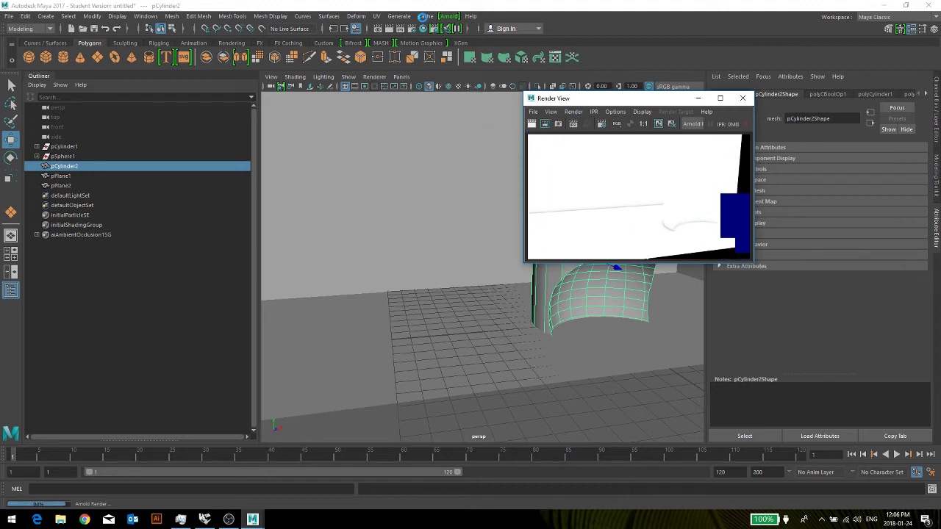
left_click(447, 269)
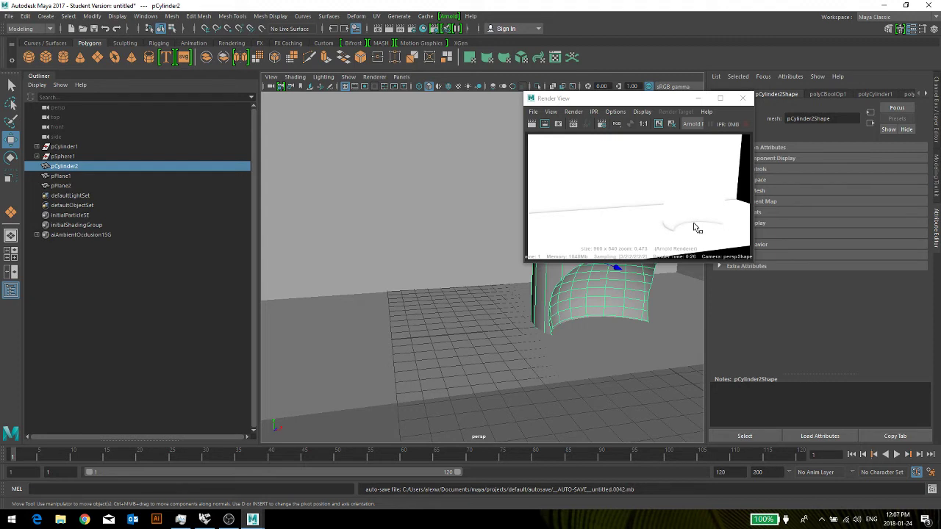
left_click_drag(611, 98, 251, 108)
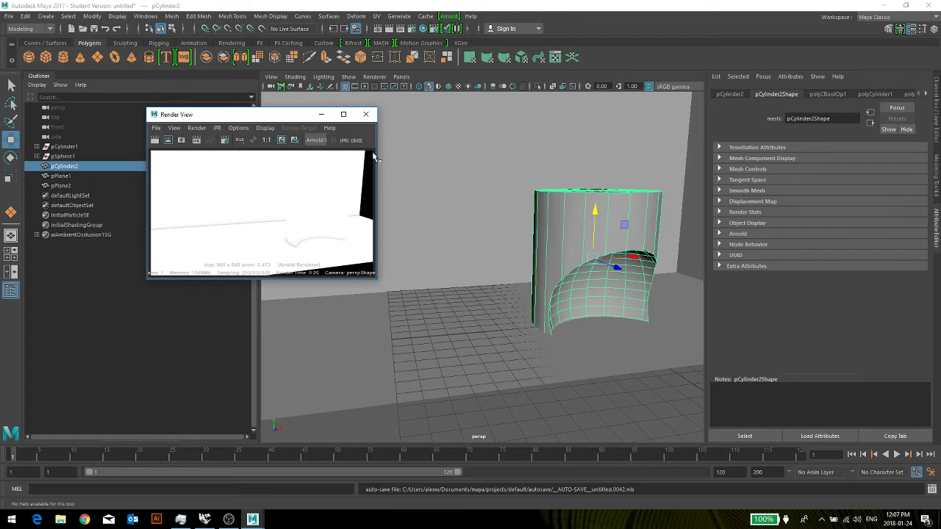
left_click_drag(285, 118, 187, 96)
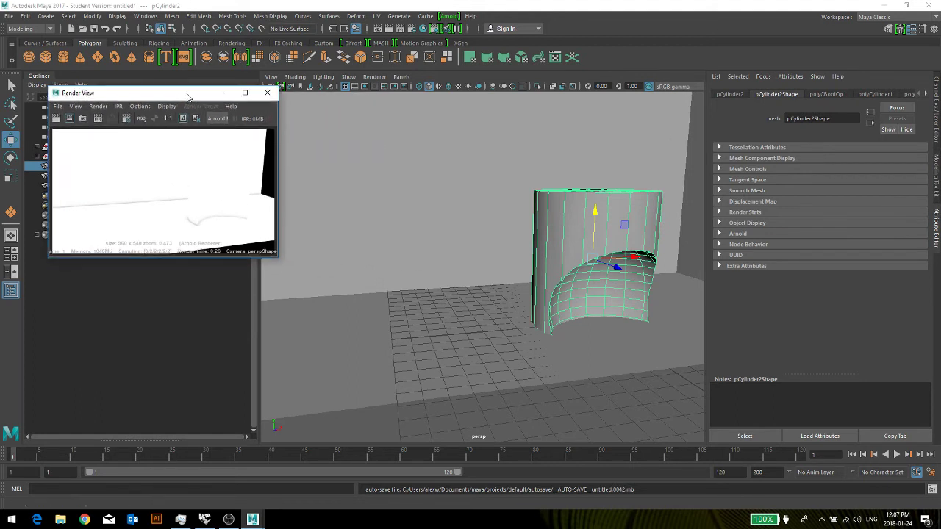
Set the Spread of the cylinder's aiAmbientOcclusion material to 1.000 and re-render the perspective view, closing the render window.
scroll(379, 299, "down", 3)
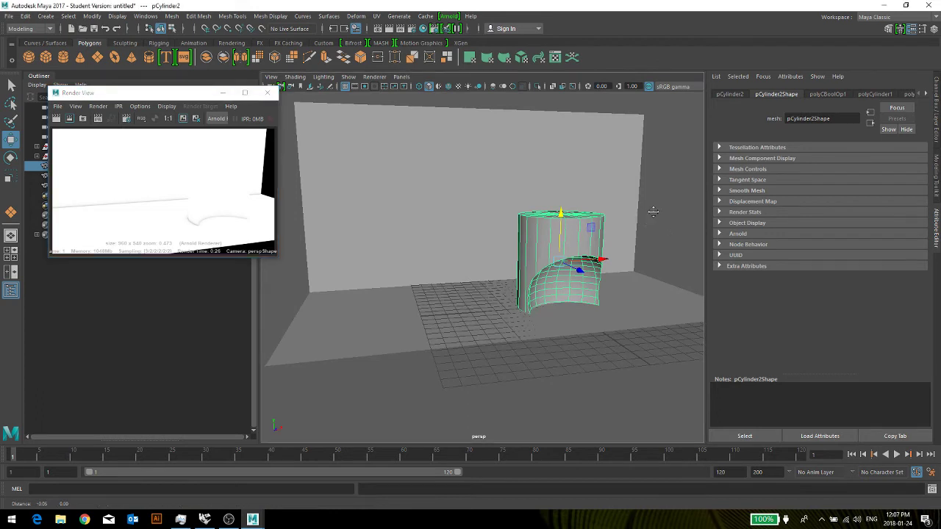
left_click_drag(654, 214, 571, 230, "alt")
scroll(514, 251, "up", 2)
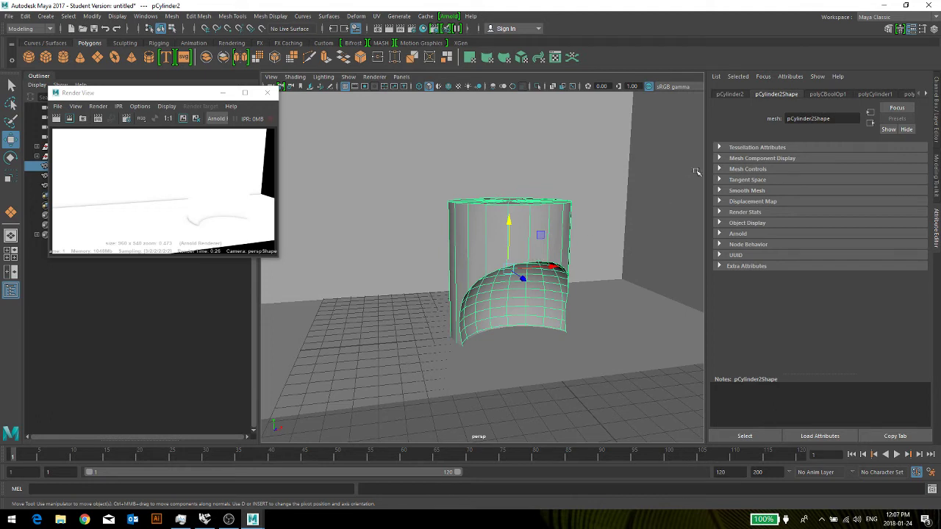
left_click(912, 95)
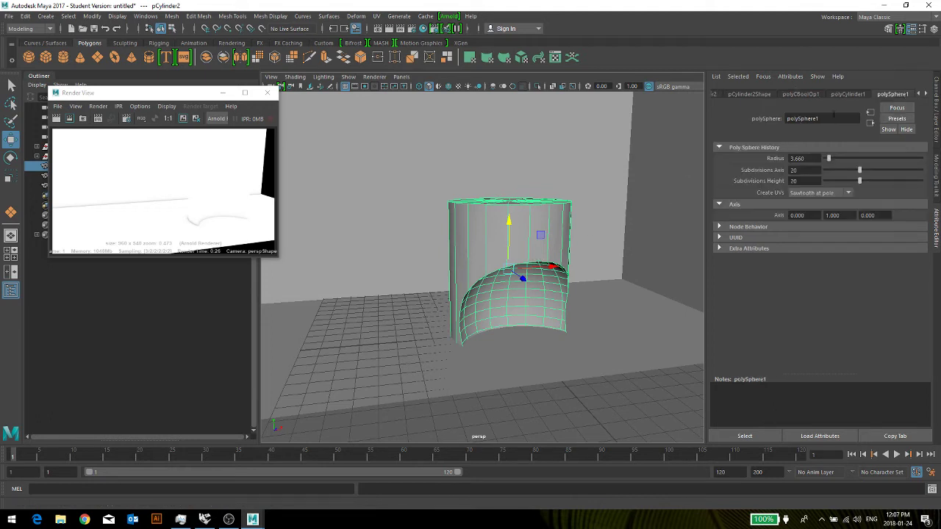
left_click(848, 95)
left_click(801, 95)
left_click(751, 95)
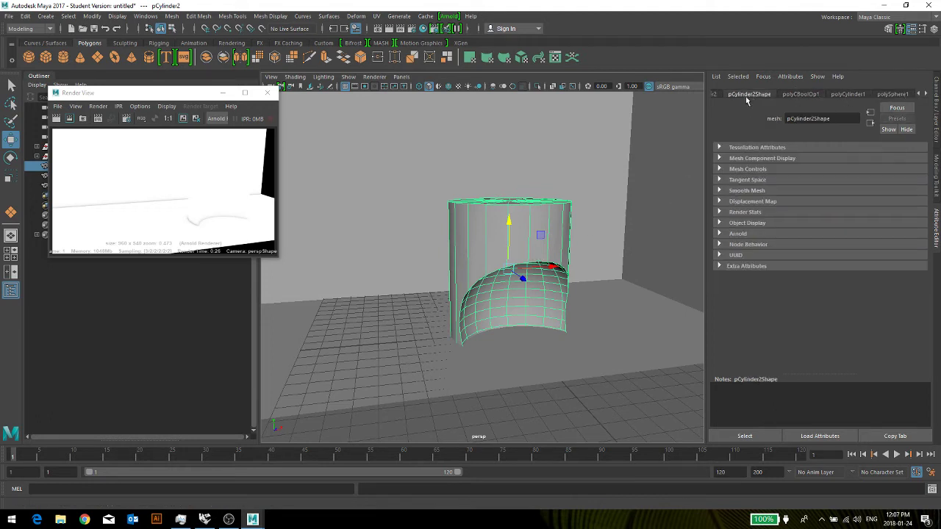
left_click(717, 95)
left_click(927, 95)
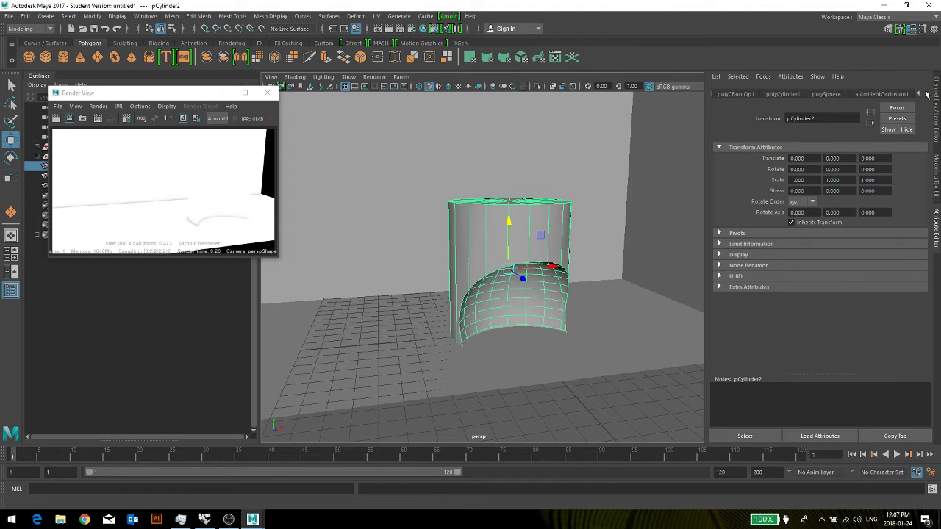
left_click(886, 95)
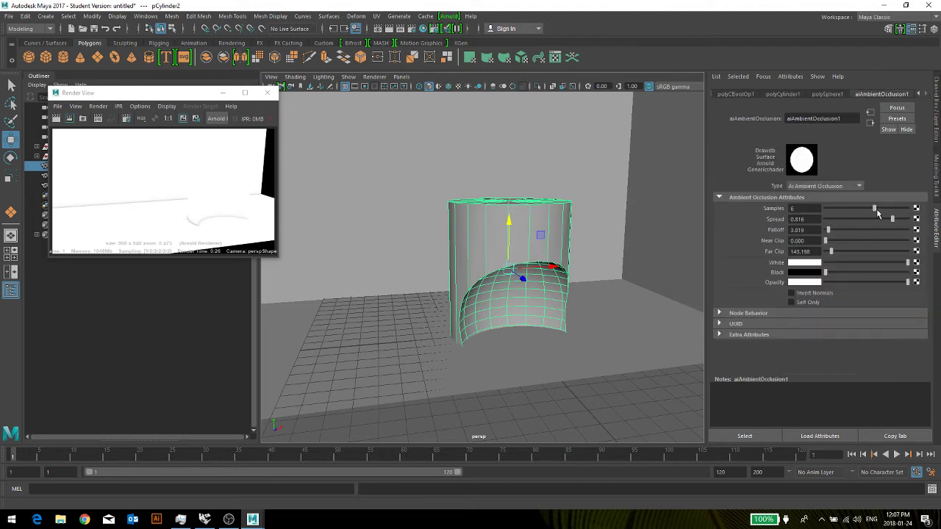
left_click_drag(894, 219, 913, 219)
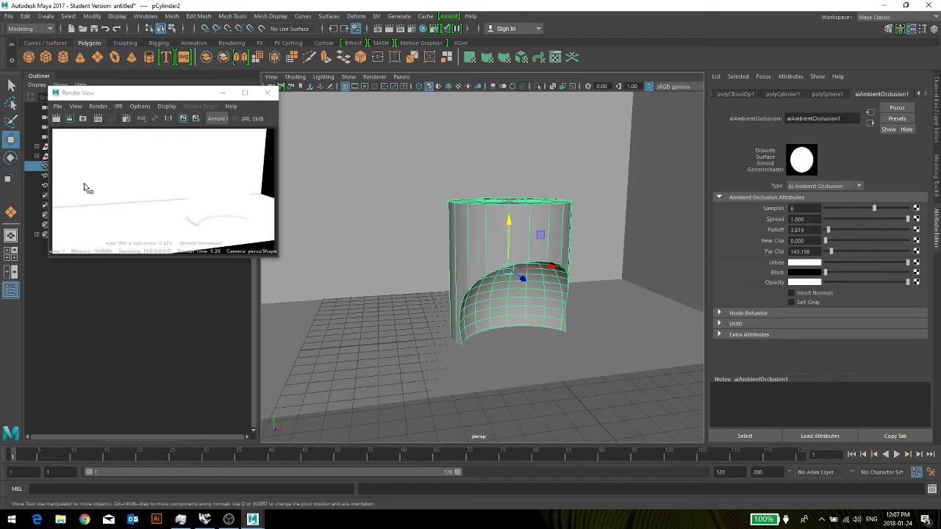
left_click(57, 118)
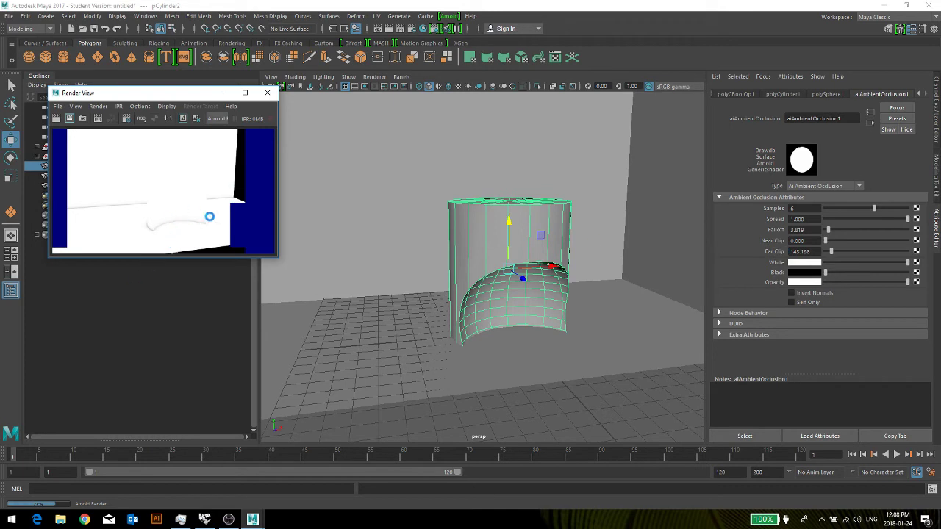
left_click(267, 92)
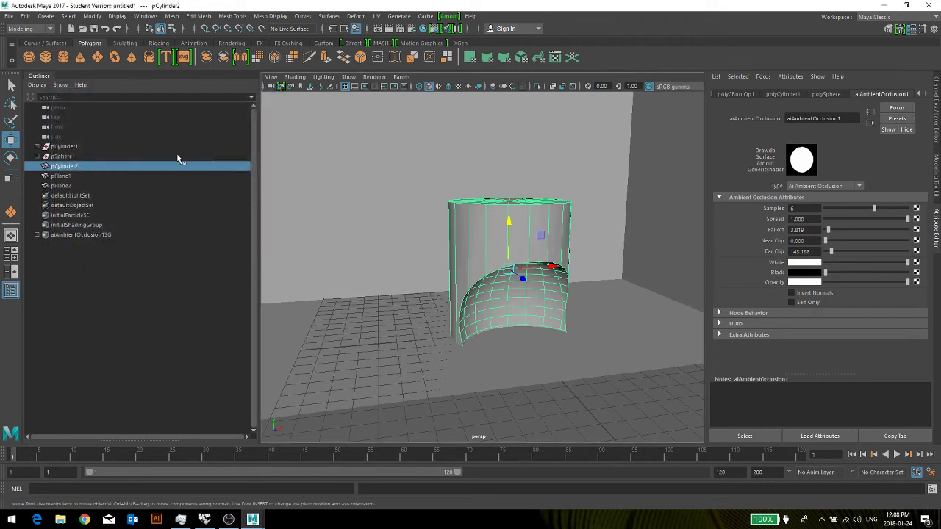
In the Hypershade, set the aiAmbientOcclusion material's Falloff to 0.000 and Far Clip to 178.439.
left_click(657, 169)
left_click(568, 234)
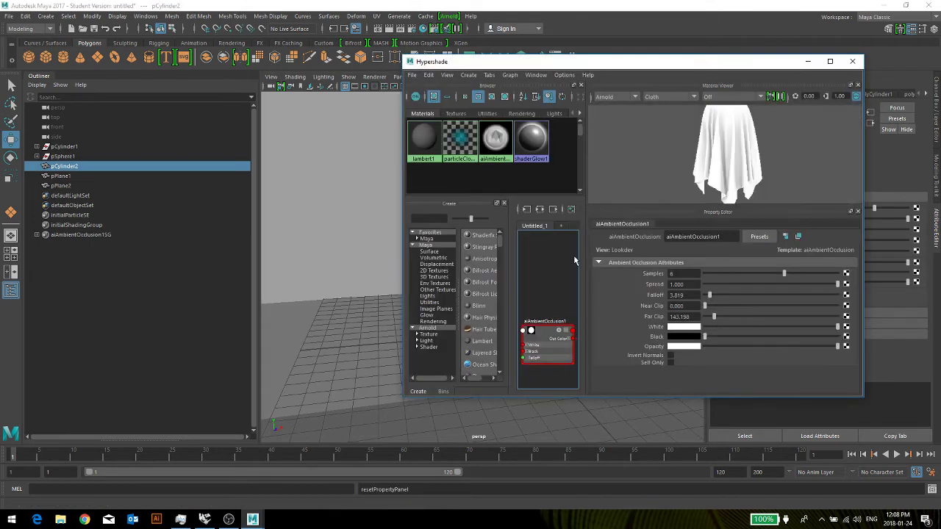
left_click(493, 142)
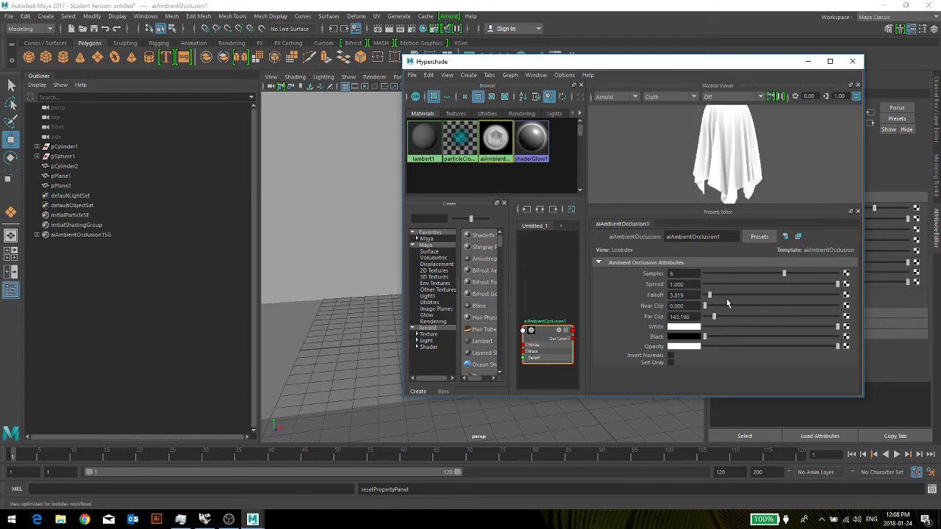
left_click_drag(711, 300, 704, 301)
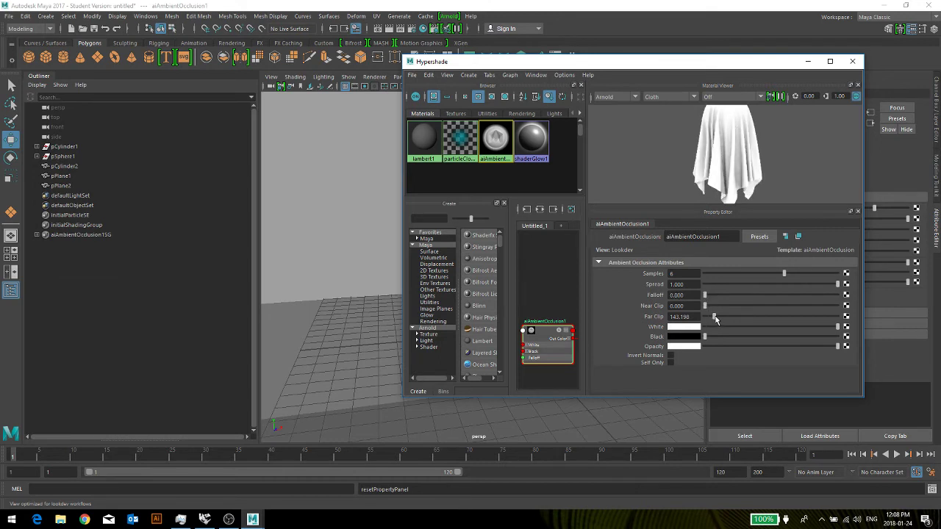
left_click_drag(715, 316, 717, 316)
left_click(853, 62)
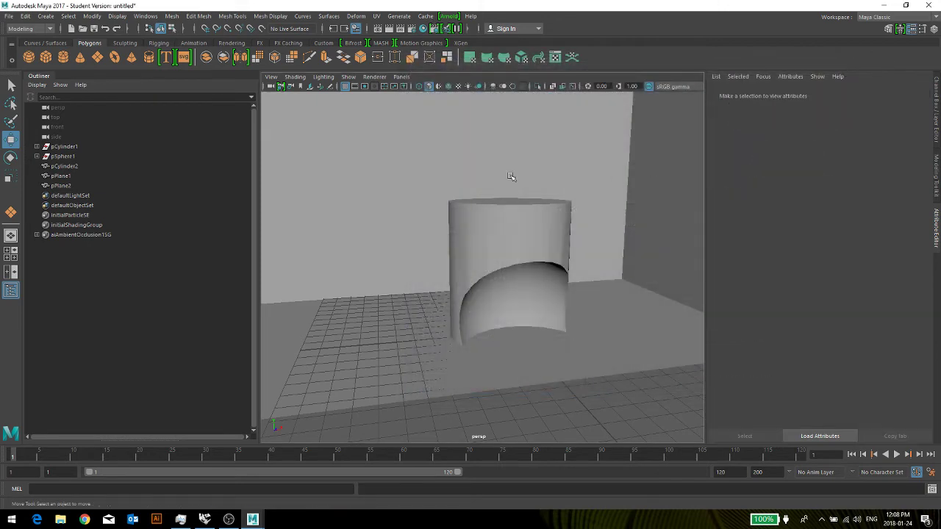
Render the current frame with Arnold, close the render window, and select the cut cylinder.
left_click(389, 28)
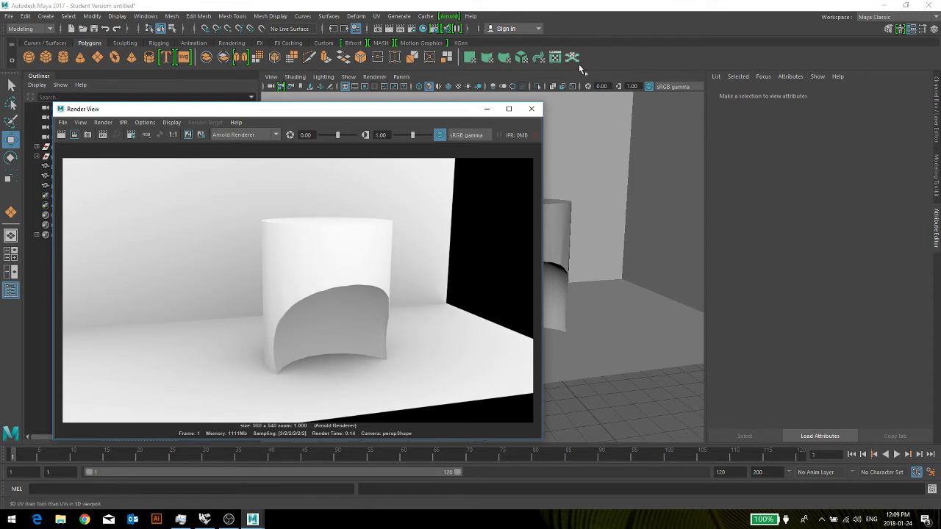
left_click(530, 110)
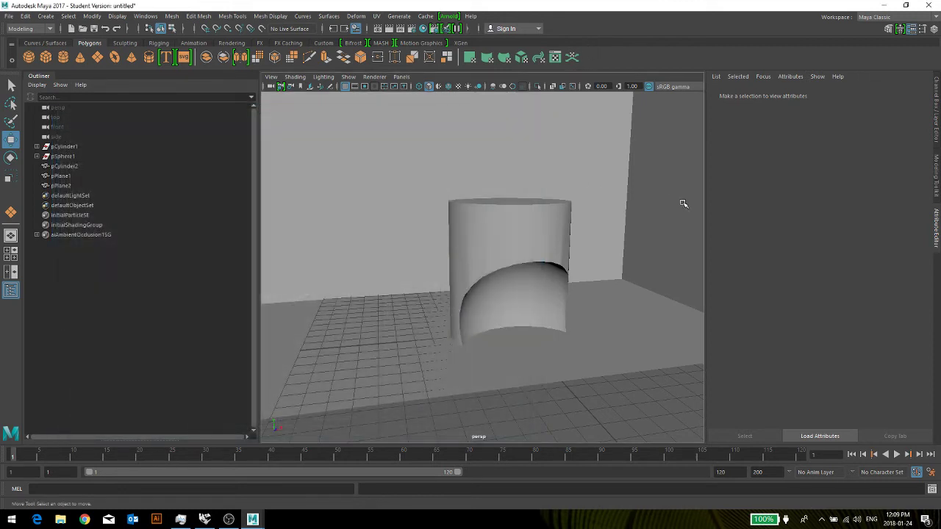
left_click(489, 222)
scroll(554, 248, "down", 5)
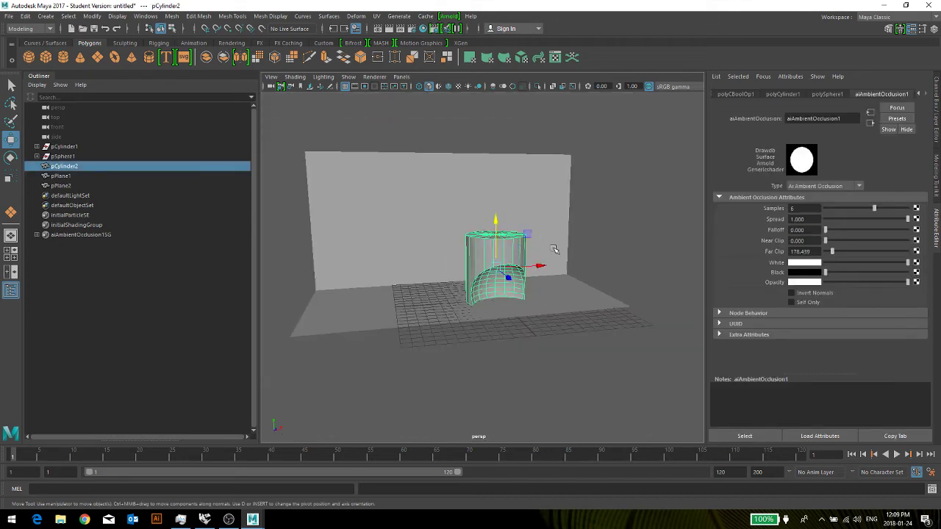
scroll(460, 232, "up", 5)
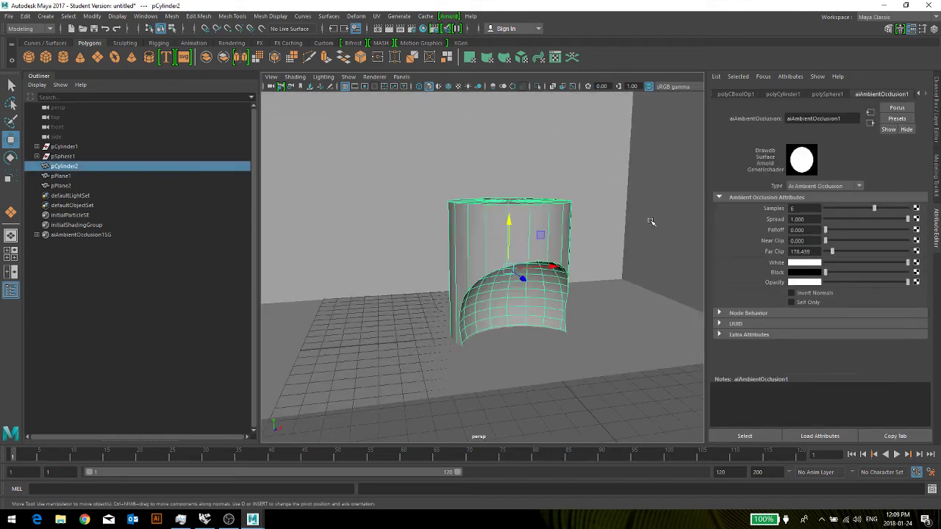
scroll(662, 218, "down", 3)
scroll(583, 234, "up", 3)
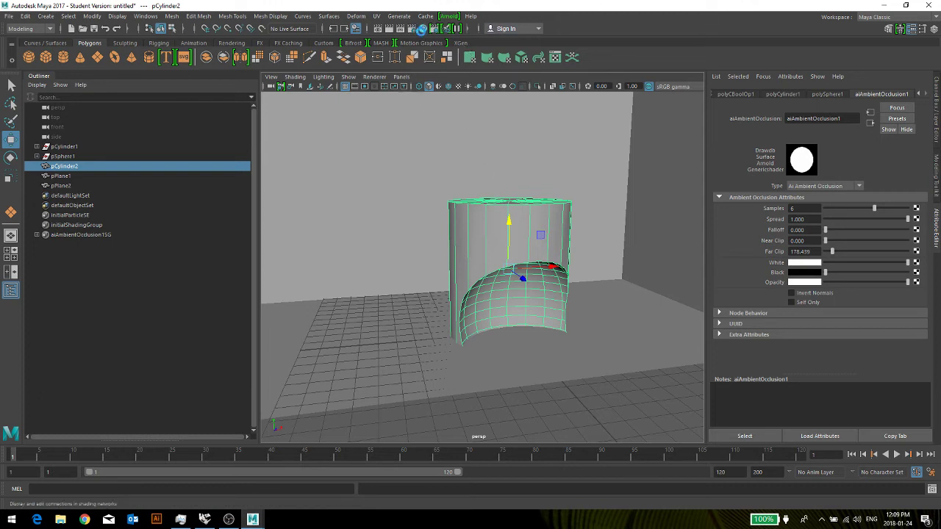
Reopen the Hypershade, widen its window and node creation list, and look through the available Arnold nodes.
left_click(423, 28)
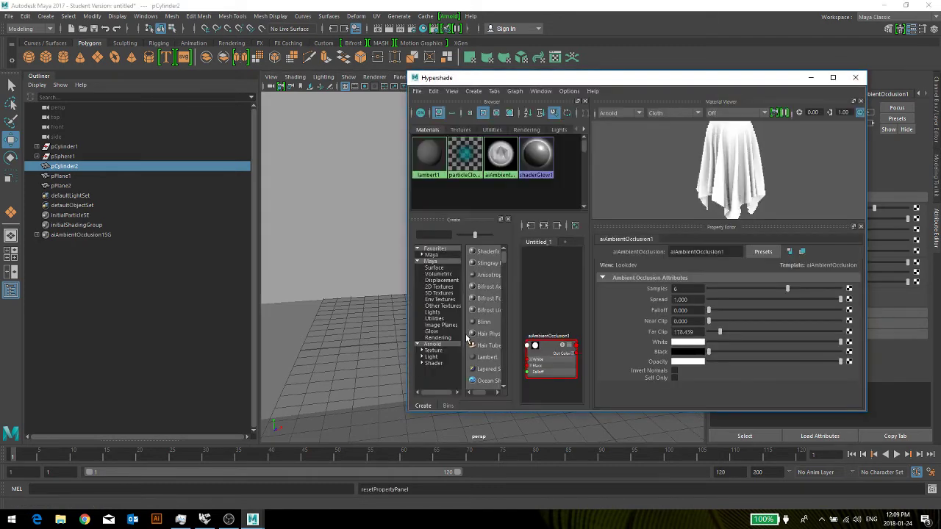
left_click_drag(500, 78, 591, 79)
left_click(523, 346)
scroll(581, 339, "down", 5)
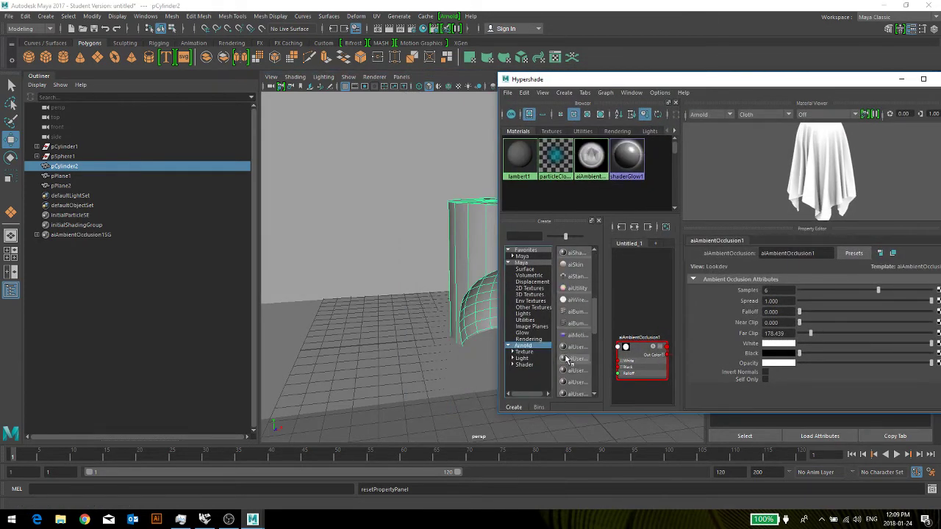
scroll(586, 374, "up", 2)
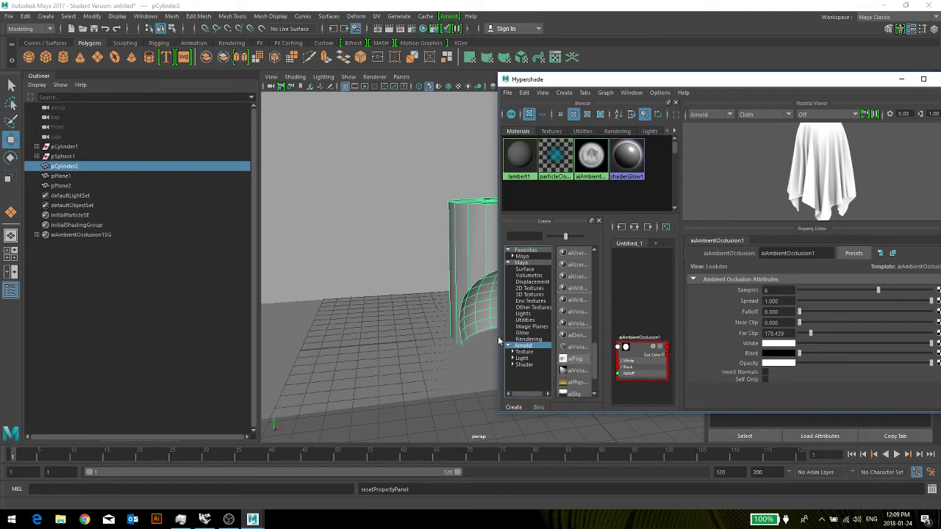
left_click_drag(499, 340, 361, 338)
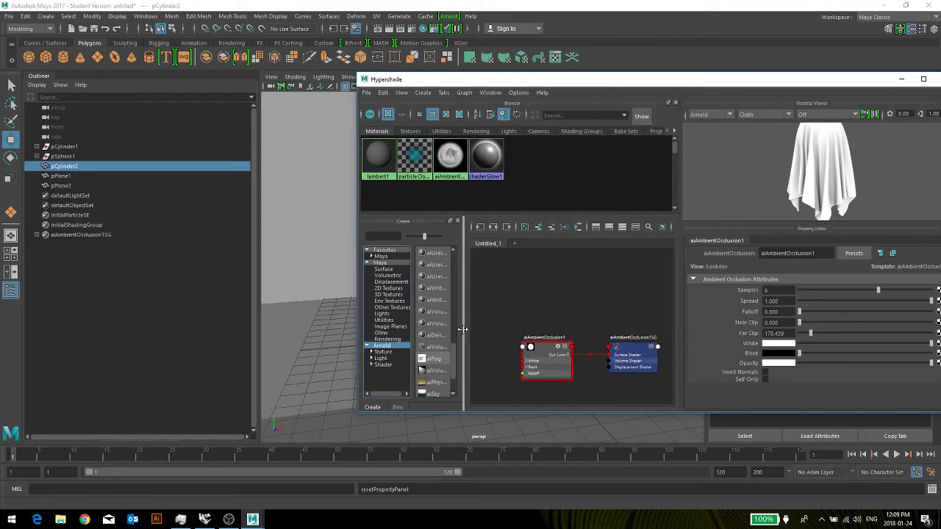
left_click_drag(462, 330, 577, 323)
scroll(443, 371, "up", 4)
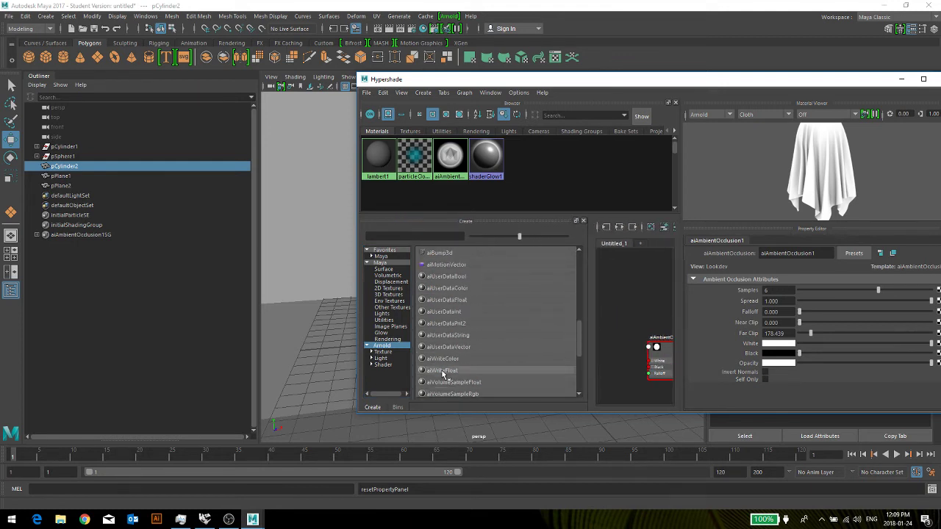
scroll(445, 375, "up", 4)
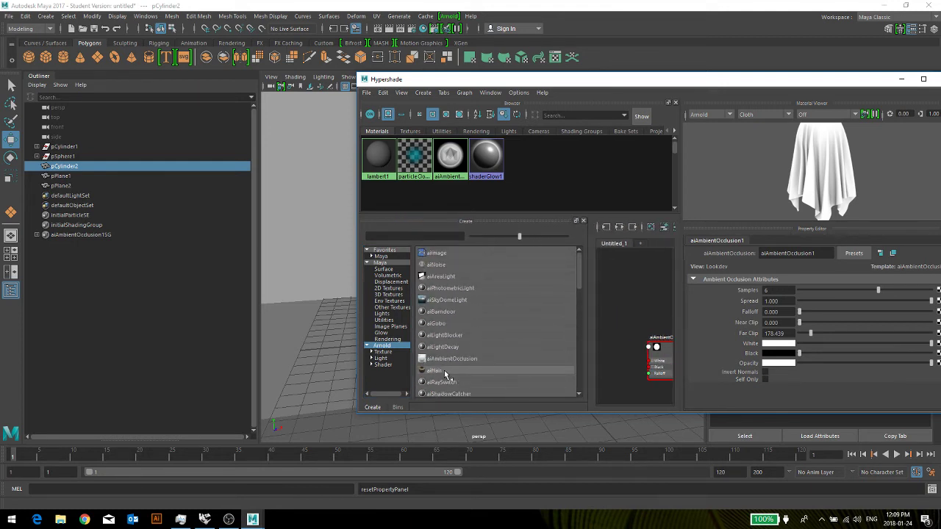
scroll(456, 360, "down", 2)
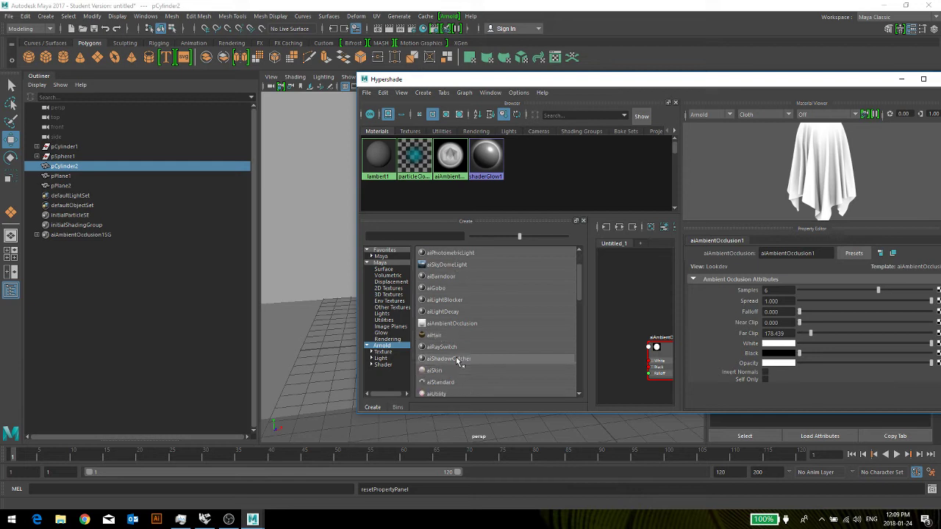
scroll(454, 350, "down", 4)
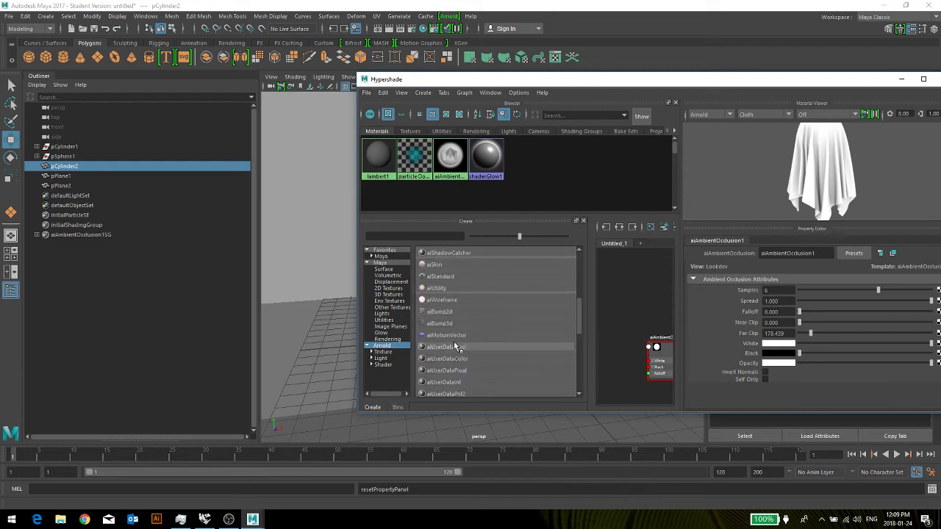
scroll(486, 345, "down", 3)
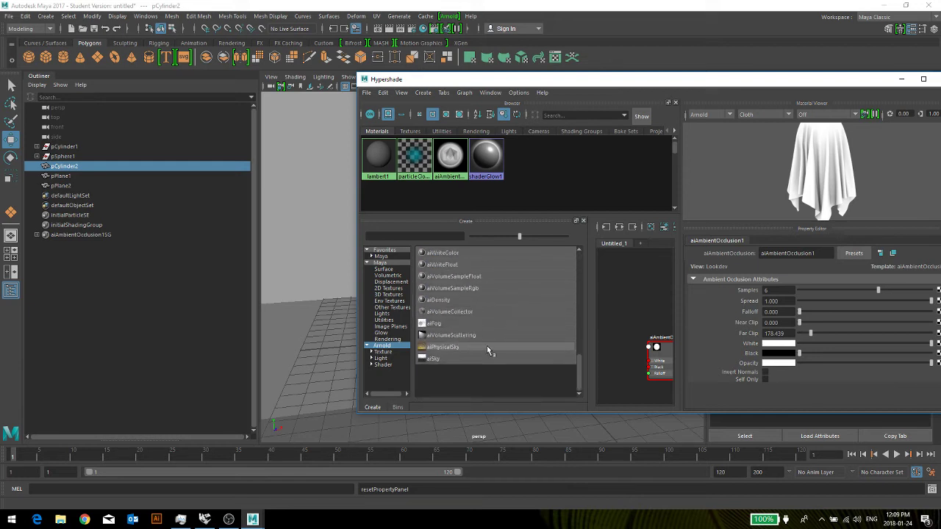
Create a Lambert material from the Maya surface nodes and inspect the shaderGlow1 node.
left_click(393, 263)
scroll(463, 307, "down", 5)
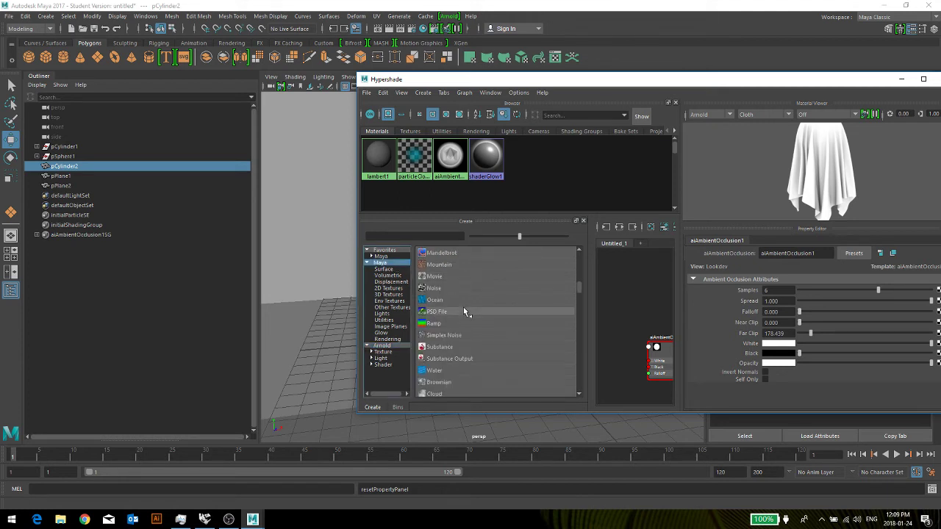
left_click(385, 269)
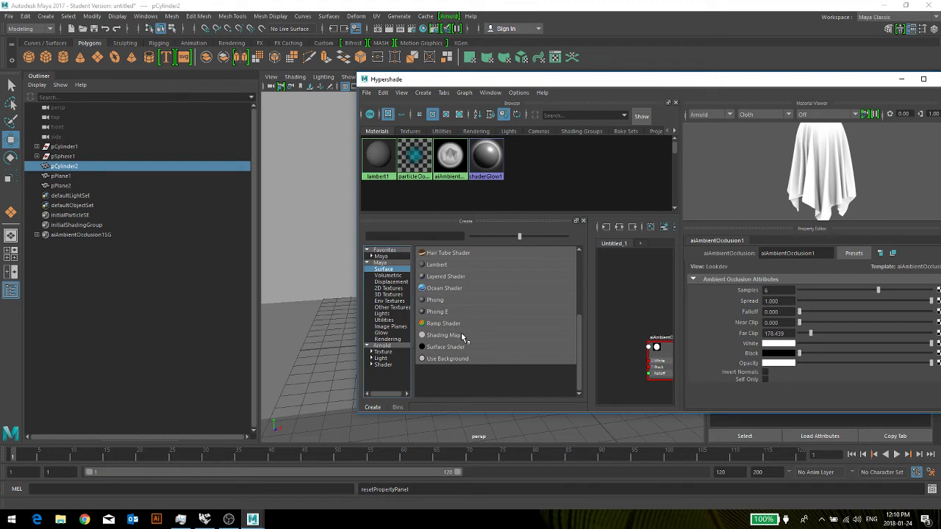
left_click(437, 265)
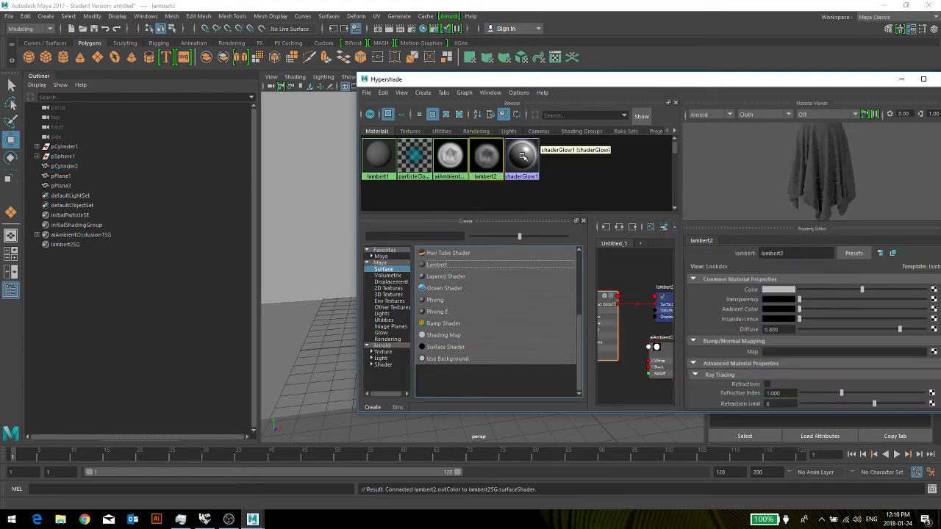
left_click(522, 156)
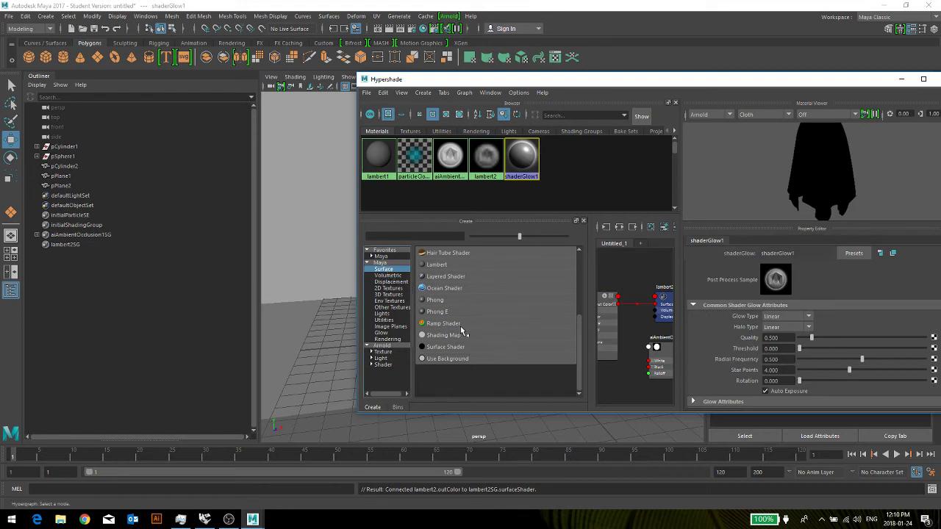
Create a Use Background material and a Surface Shader material, and compare the attributes of shaderGlow1 and surfaceShader1.
left_click(472, 358)
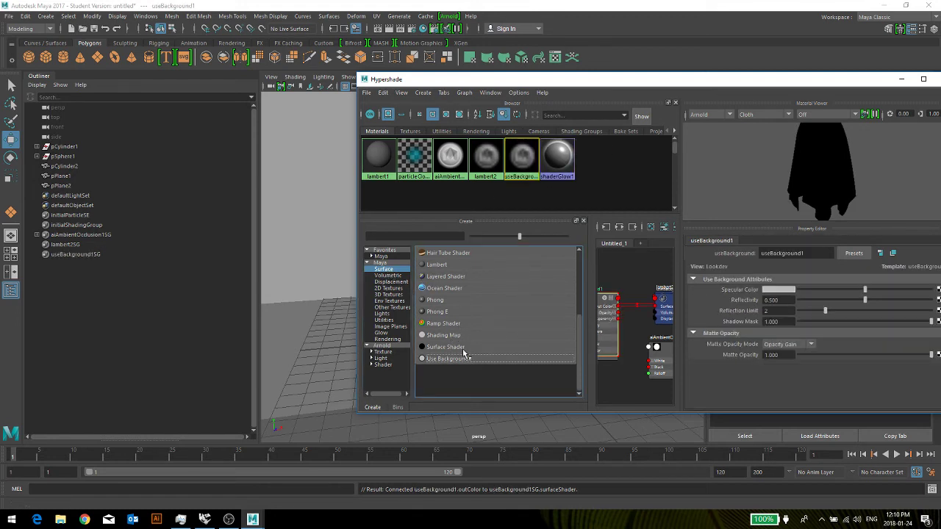
left_click(460, 347)
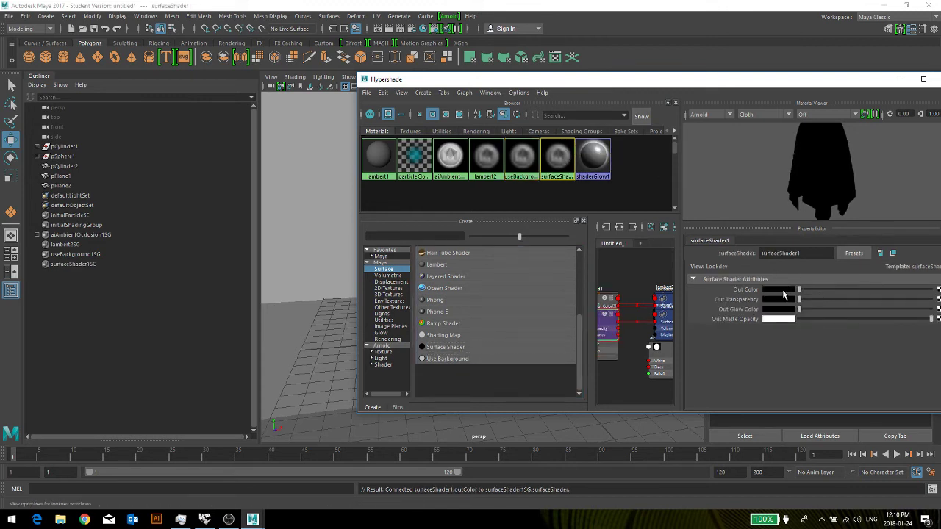
left_click(594, 160)
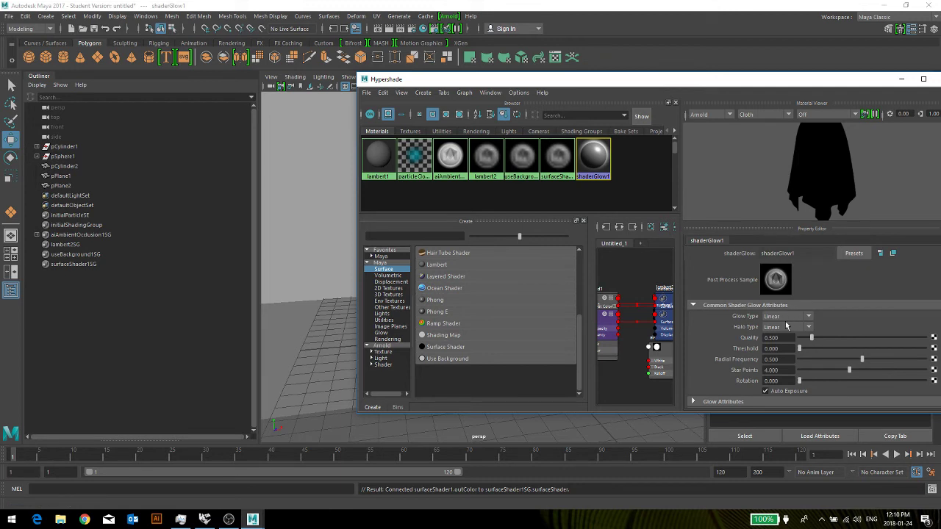
left_click(559, 156)
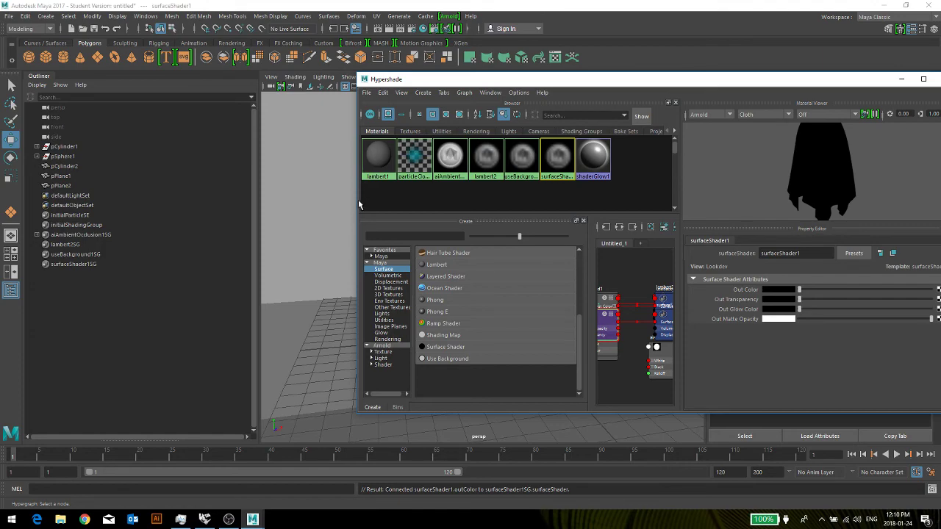
Move the Hypershade window clear of the model and select the cut cylinder in the perspective view.
left_click_drag(426, 79, 464, 80)
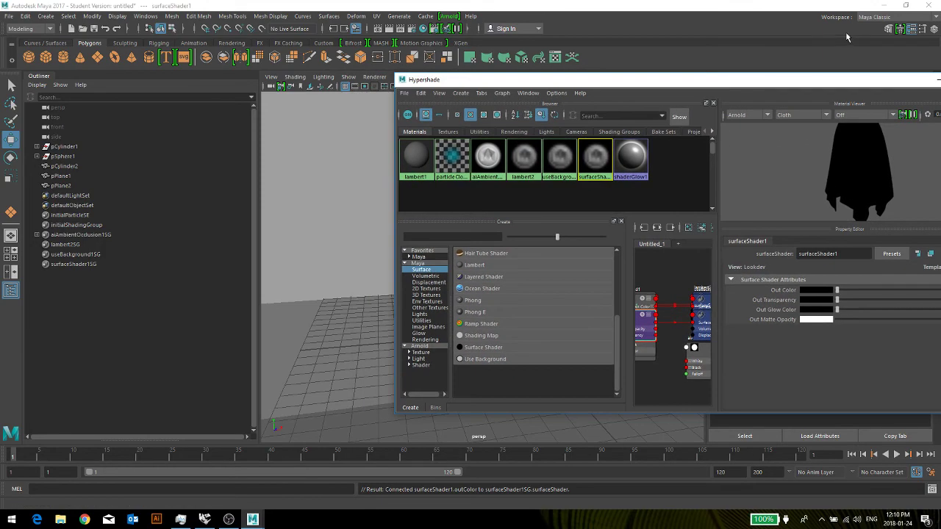
left_click_drag(837, 83, 296, 50)
left_click_drag(454, 106, 302, 140)
left_click(530, 243)
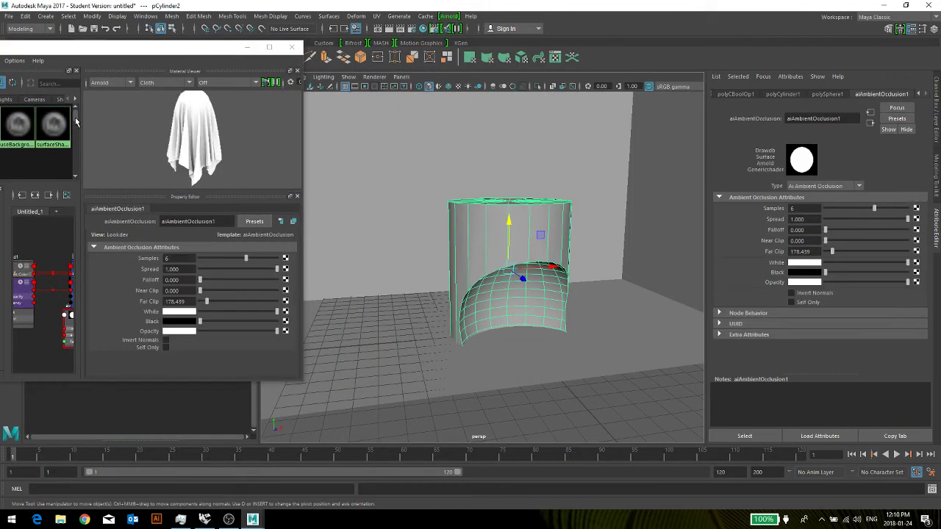
left_click_drag(111, 48, 258, 50)
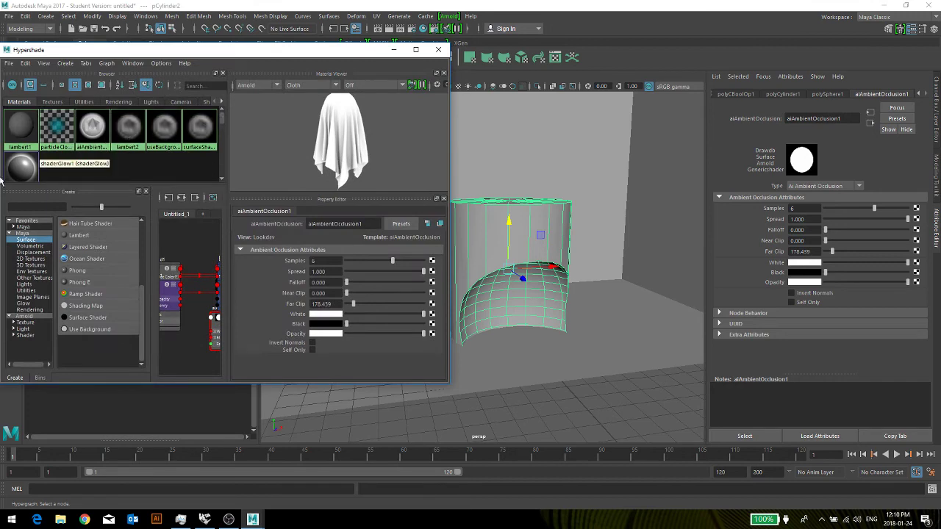
Assign the surfaceShader1 material to the cut cylinder.
mouse_move(16, 173)
right_mouse_down()
mouse_move(57, 206)
mouse_move(25, 169)
right_mouse_up()
left_click(22, 166)
left_click(206, 126)
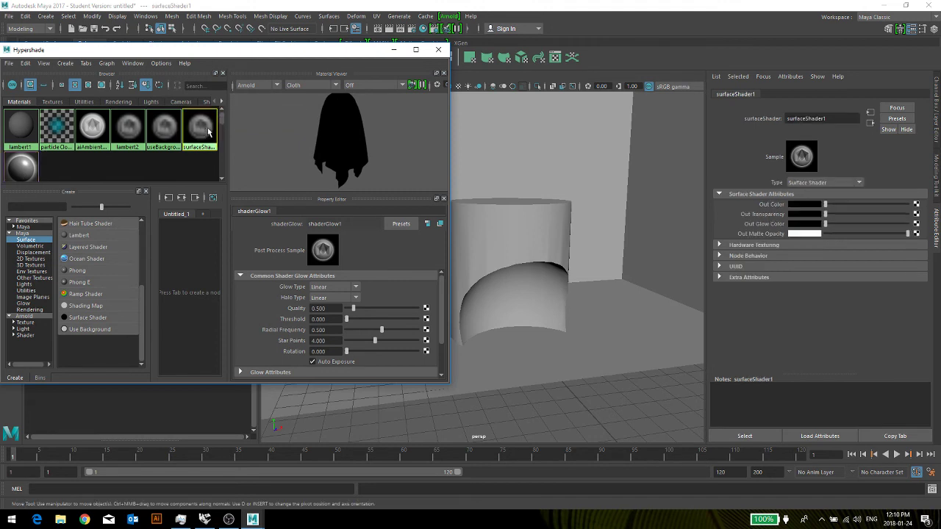
left_click(529, 242)
right_click_drag(192, 128, 198, 100)
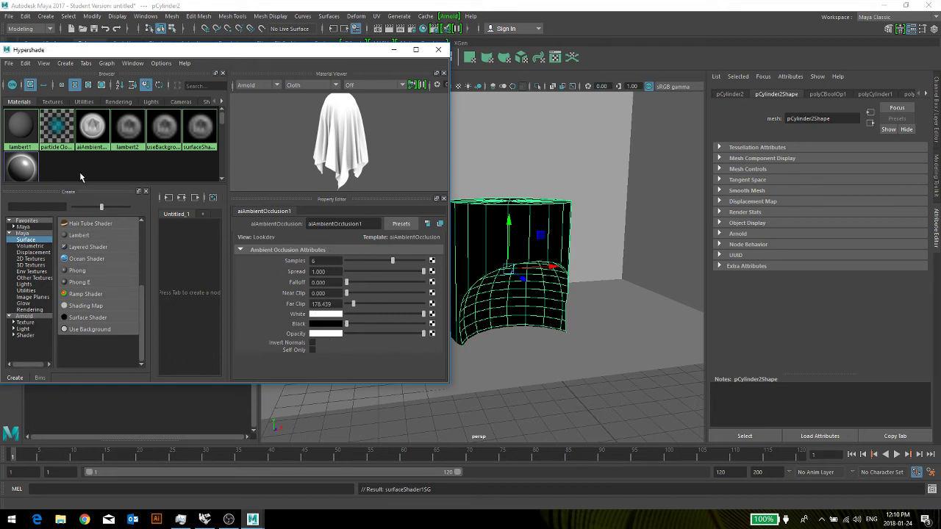
left_click(200, 127)
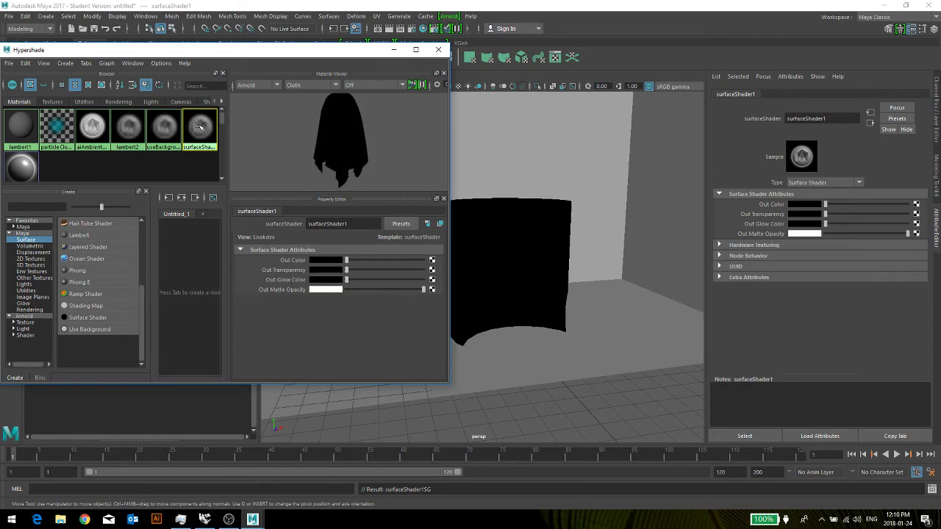
right_click_drag(199, 127, 189, 103)
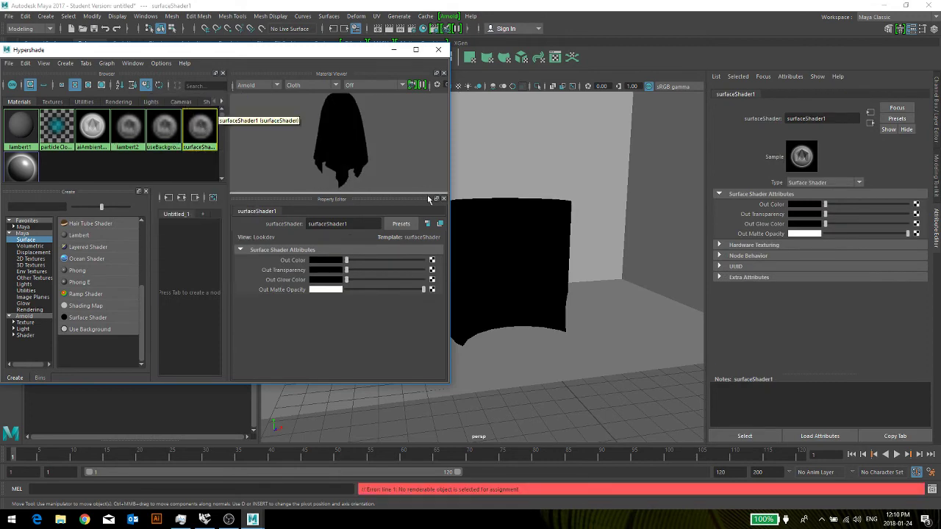
Assign a new Blinn material to the cut cylinder and reselect the cylinder.
left_click(507, 236)
left_click(500, 225)
right_click_drag(497, 223, 513, 477)
scroll(409, 377, "down", 5)
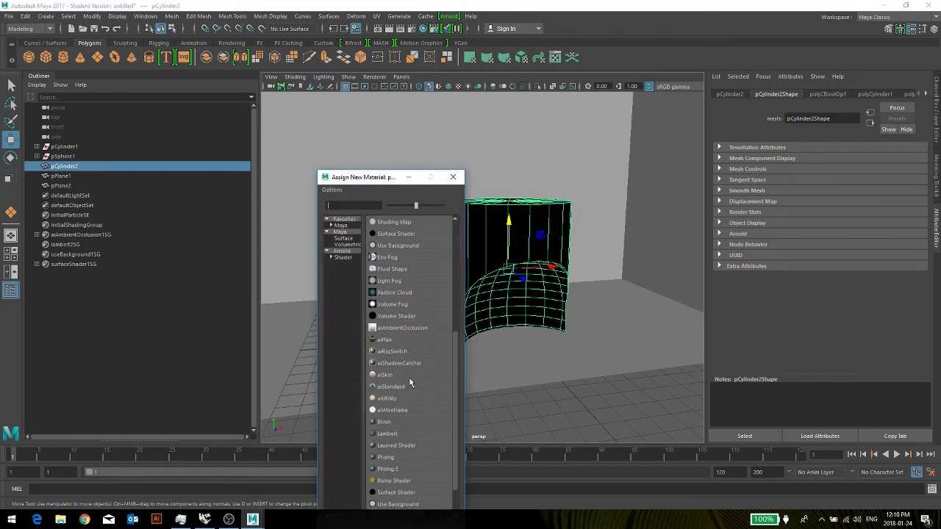
scroll(410, 378, "down", 1)
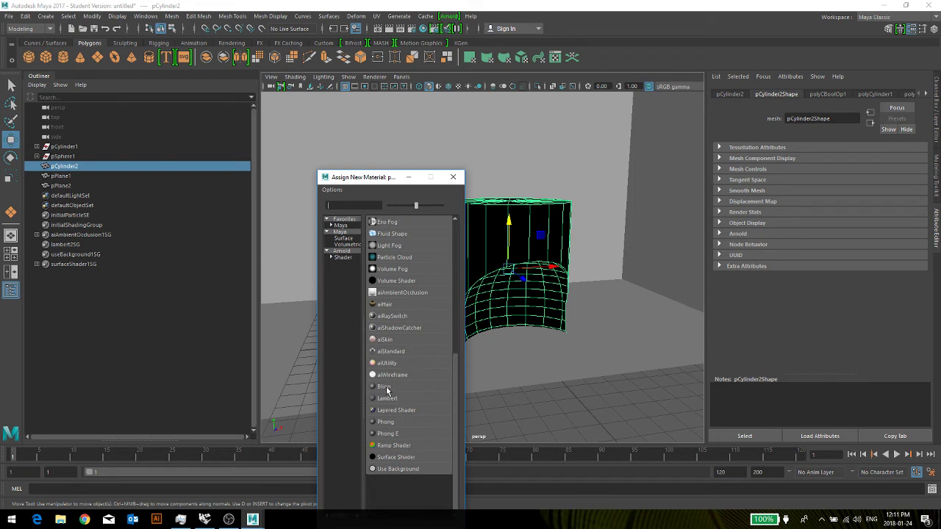
left_click(390, 387)
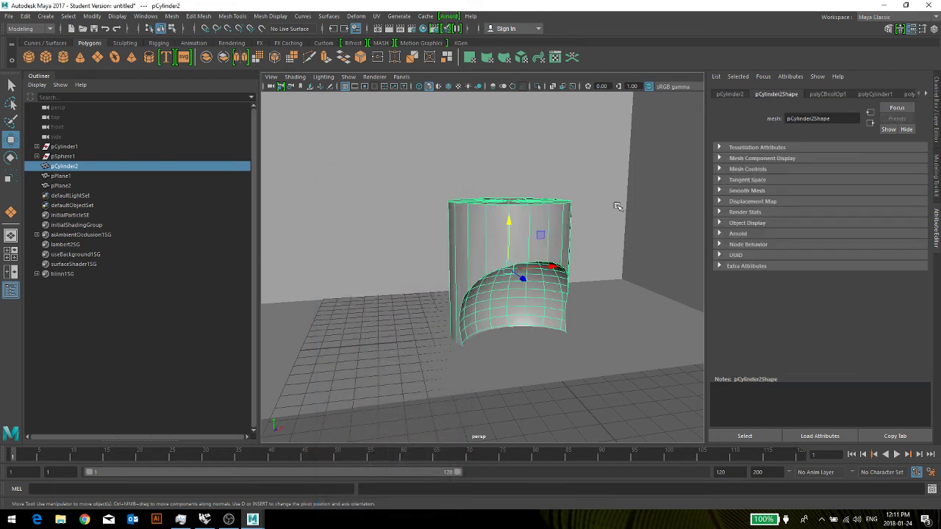
left_click(654, 208)
left_click(519, 274)
Reopen the Hypershade and set the blinn1 material's Color to red.
left_click(422, 29)
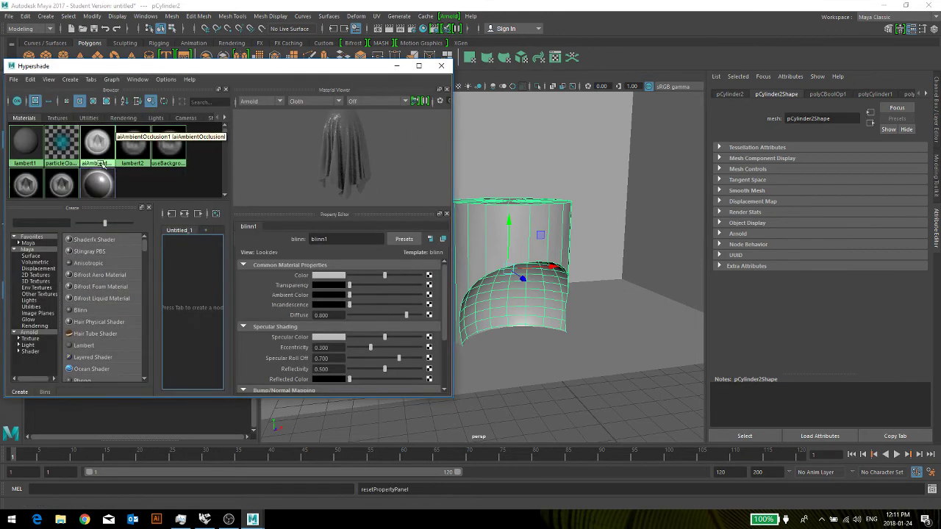
left_click(101, 183)
scroll(152, 188, "down", 1)
left_click(64, 166)
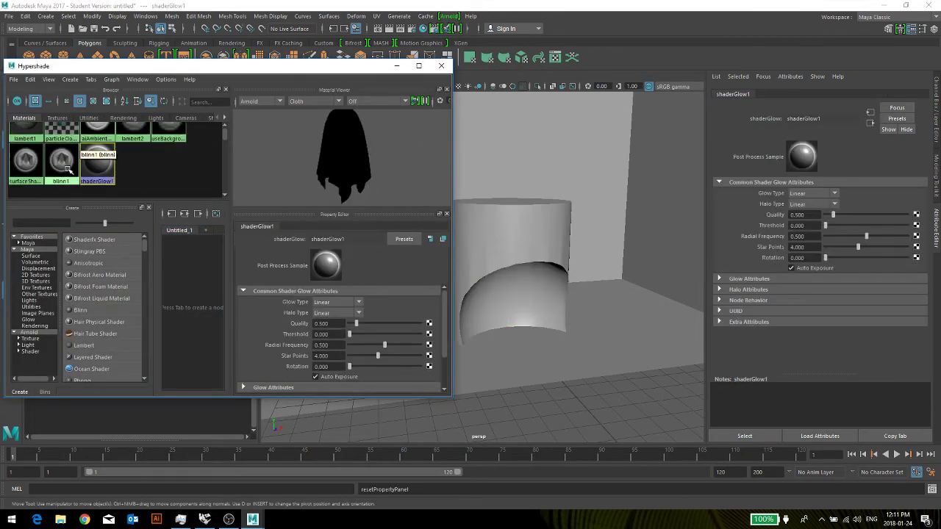
scroll(61, 165, "up", 1)
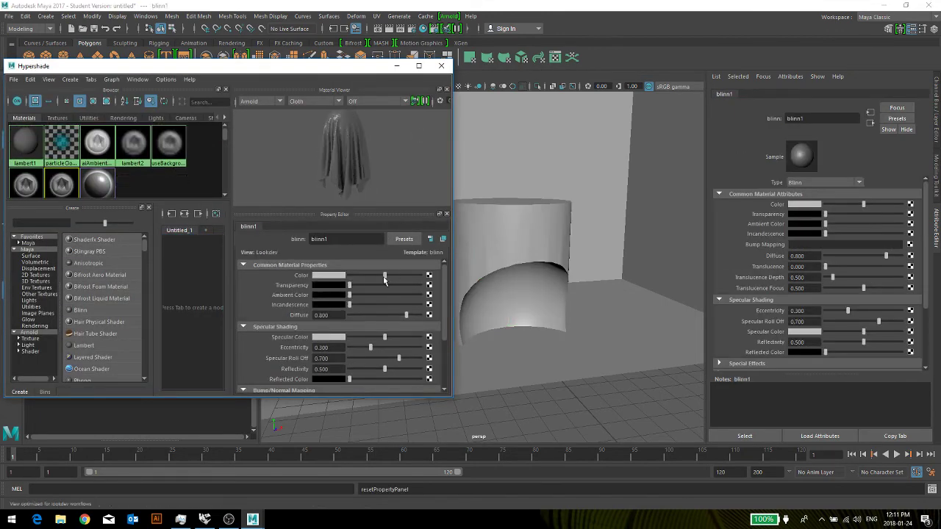
left_click(329, 275)
left_click(299, 253)
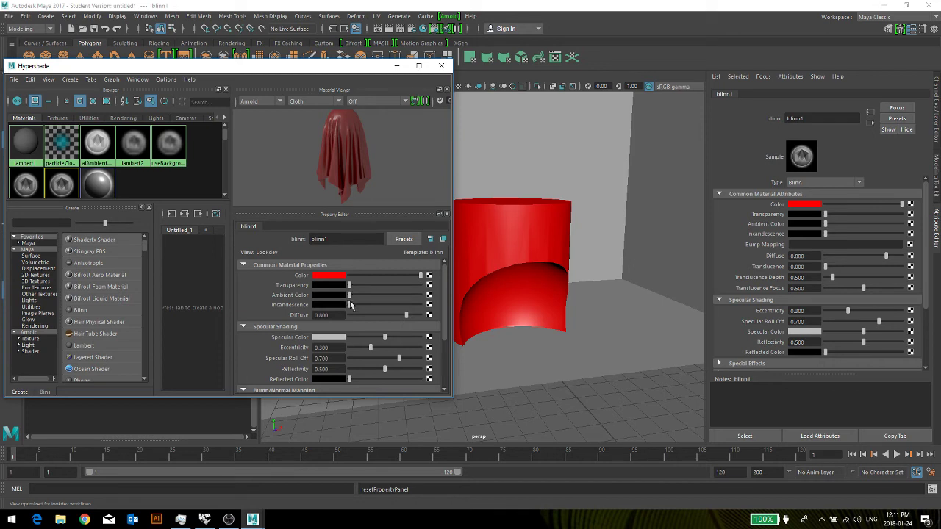
Brighten blinn1's Specular Color slightly, set its Reflectivity to 0.671, and close the Hypershade.
left_click_drag(350, 305, 349, 305)
left_click(390, 338)
left_click_drag(391, 372, 398, 372)
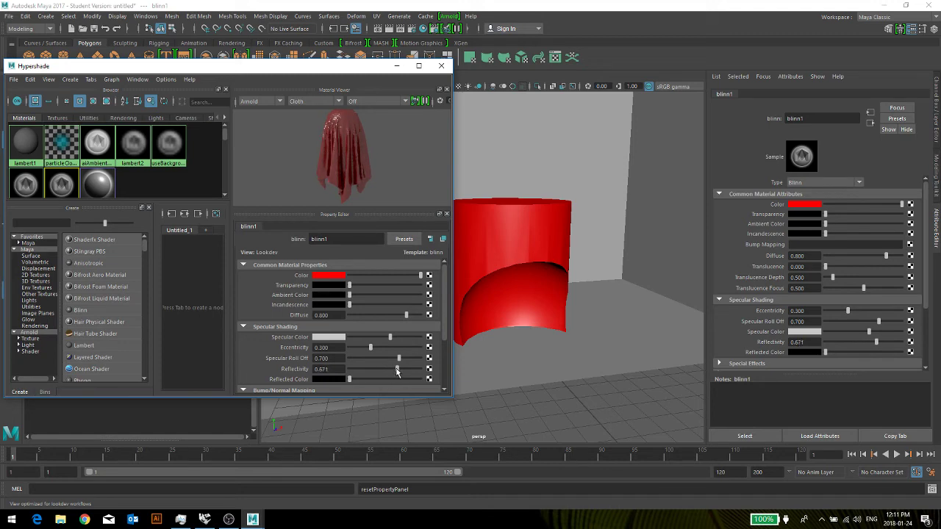
left_click(441, 65)
Select the cut cylinder and examine the Arnold attributes of its shape.
left_click(545, 256)
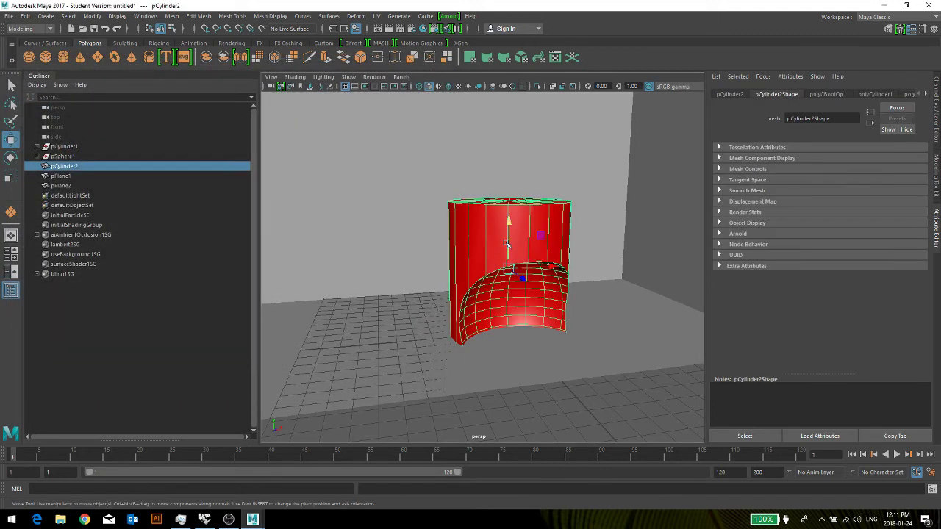
left_click(666, 209)
left_click(555, 243)
left_click(719, 234)
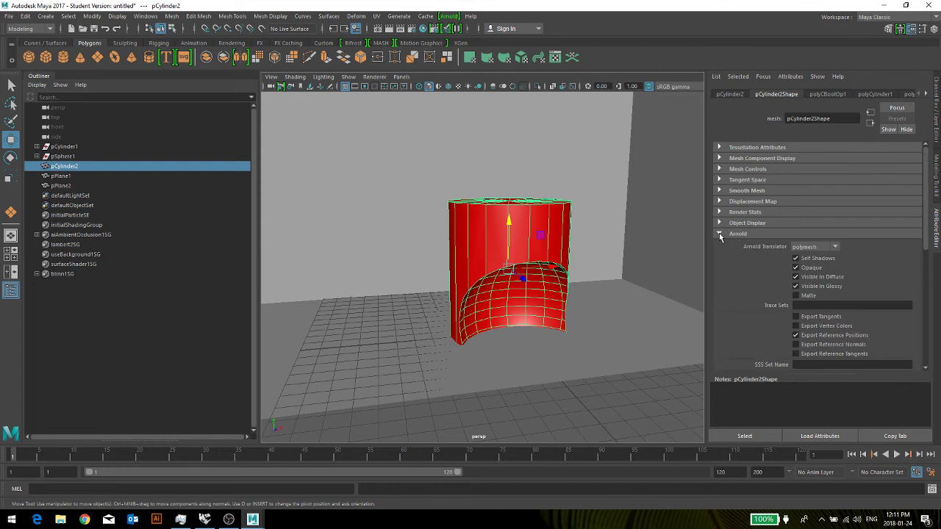
left_click(719, 234)
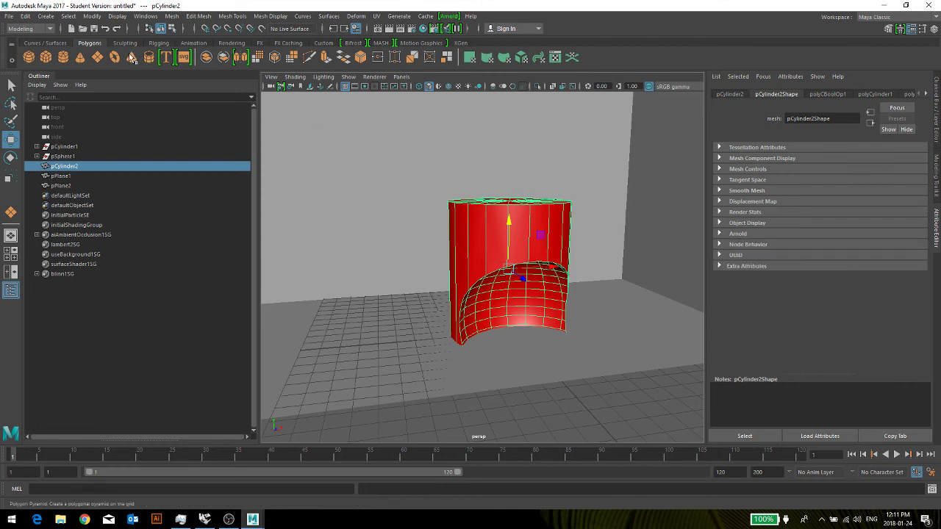
Create a point light, raise it to about the cylinder's mid-height, and move it well to the cylinder's right.
left_click(245, 43)
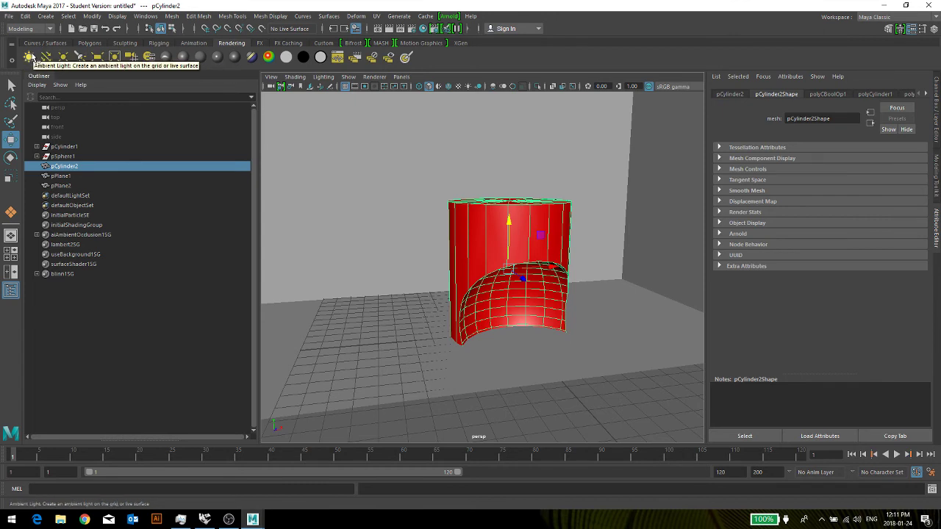
left_click(64, 58)
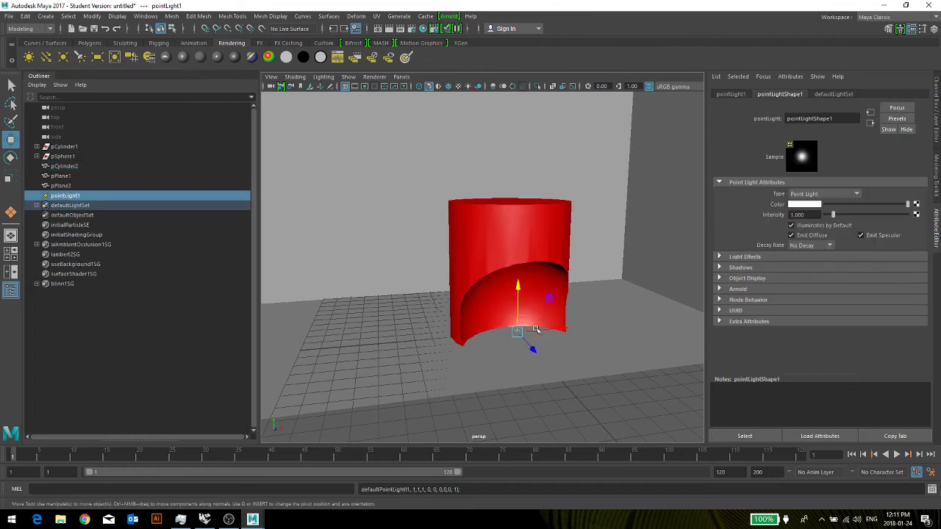
left_click_drag(555, 379, 556, 240)
left_click_drag(566, 246, 686, 252)
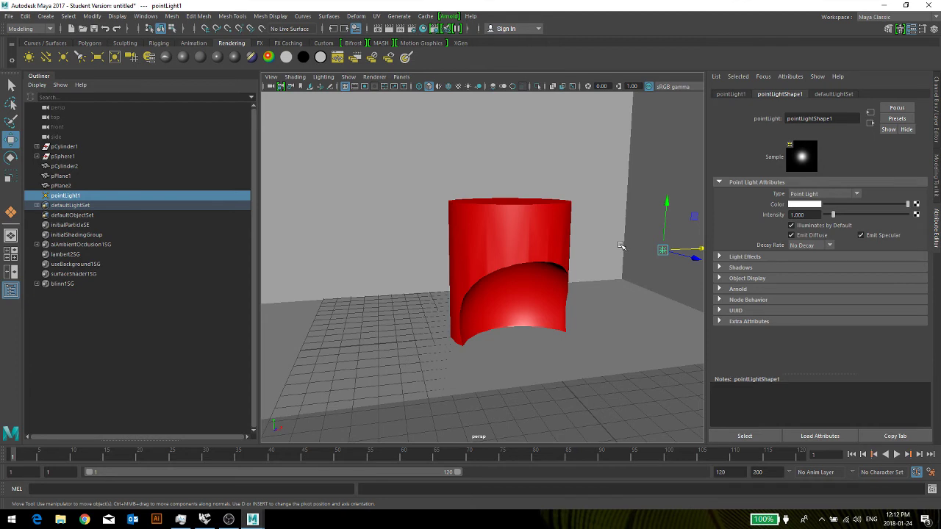
Duplicate the point light and place the copy to the left of the cylinder.
key("ctrl+d")
left_click_drag(664, 250, 387, 264)
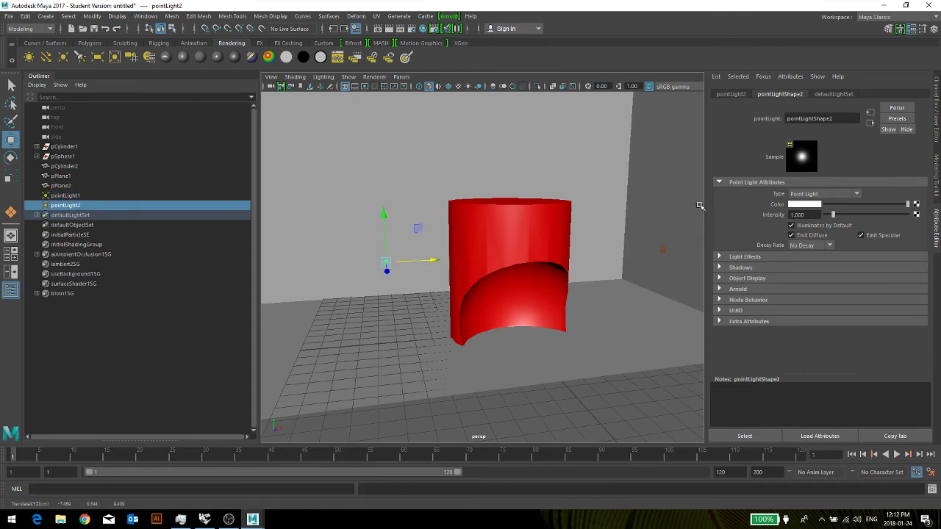
left_click(666, 248)
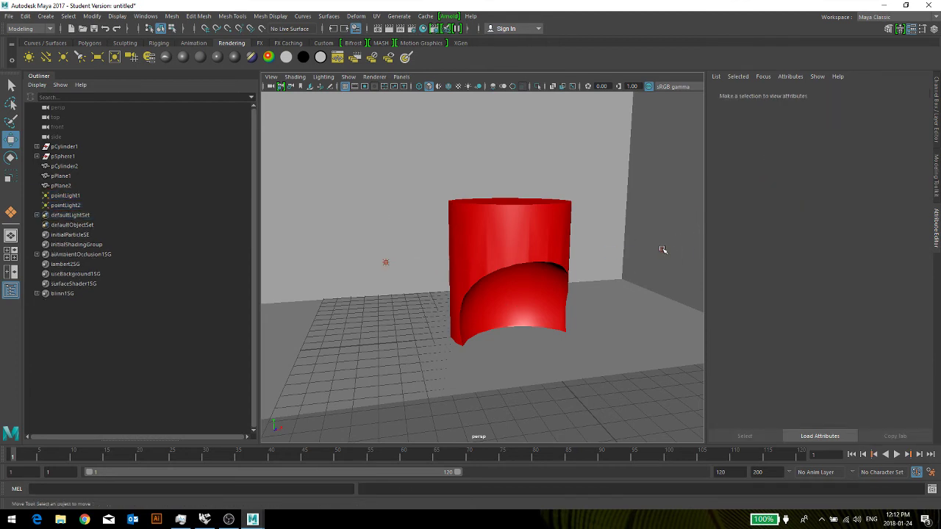
Check the light types available for pointLight1, keep it as a Point Light, and move it closer to the cylinder's right side.
left_click(663, 250)
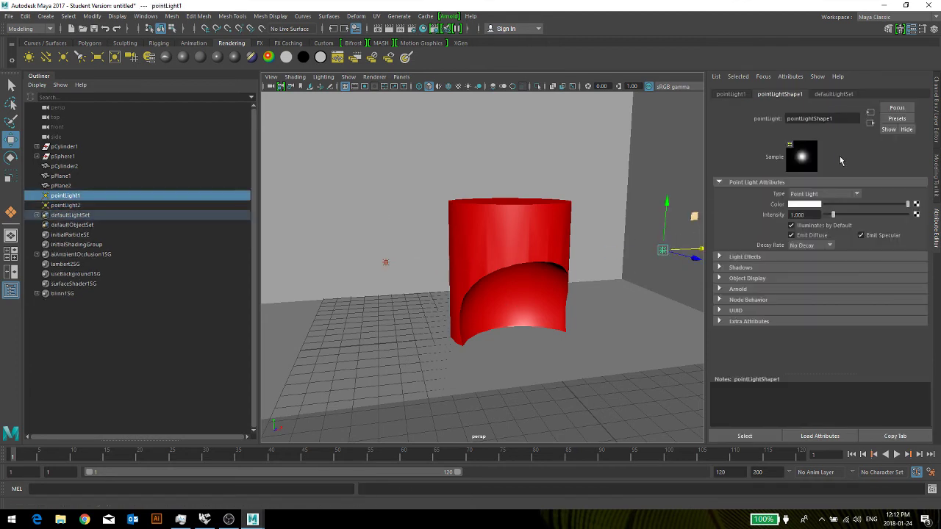
left_click(858, 195)
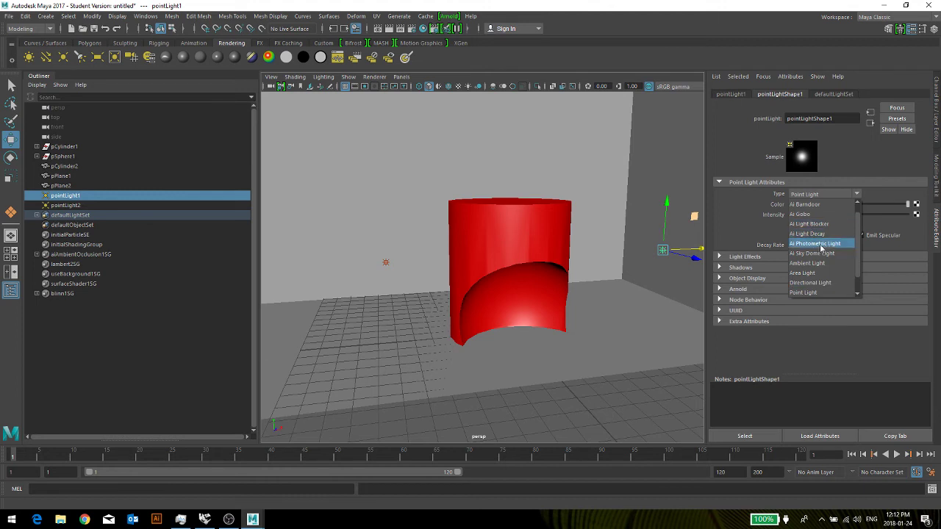
left_click(899, 230)
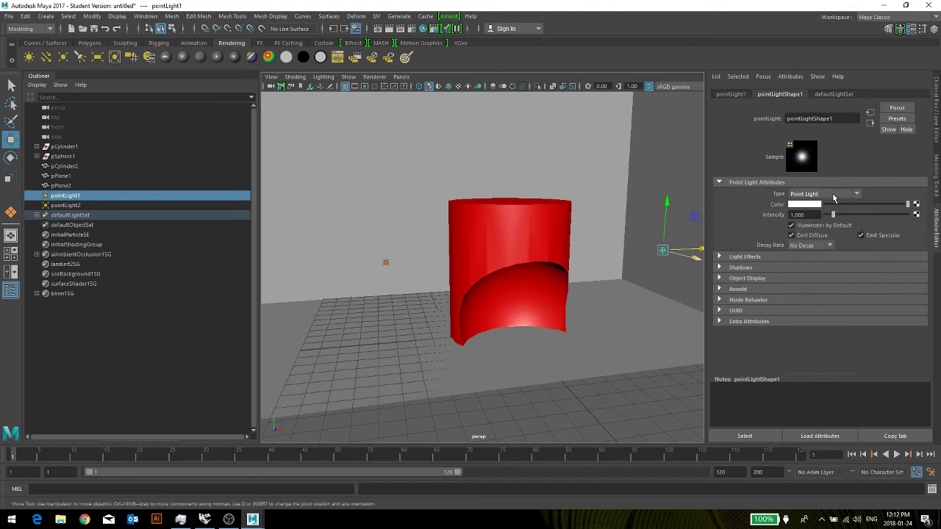
left_click_drag(682, 263, 629, 285)
left_click(648, 225)
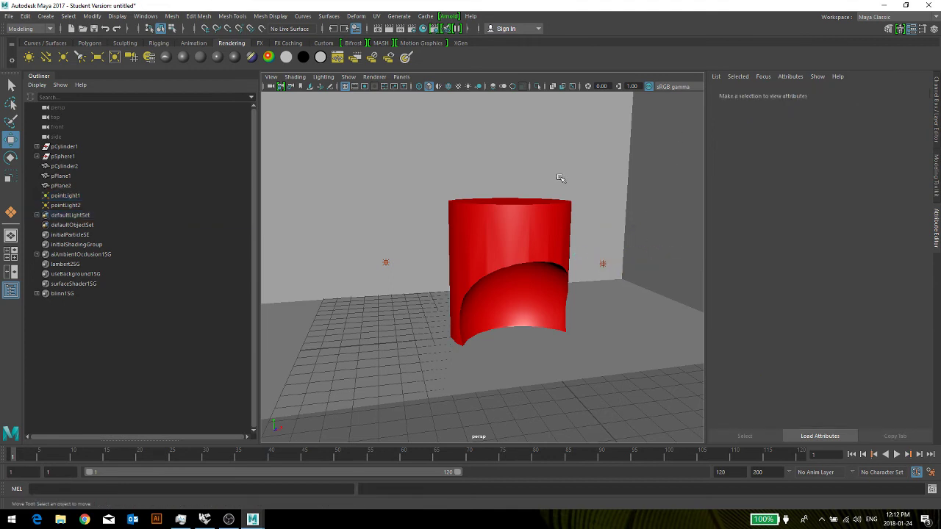
Render the current perspective view to check the point lighting on the cylinder, and close the render.
left_click(388, 29)
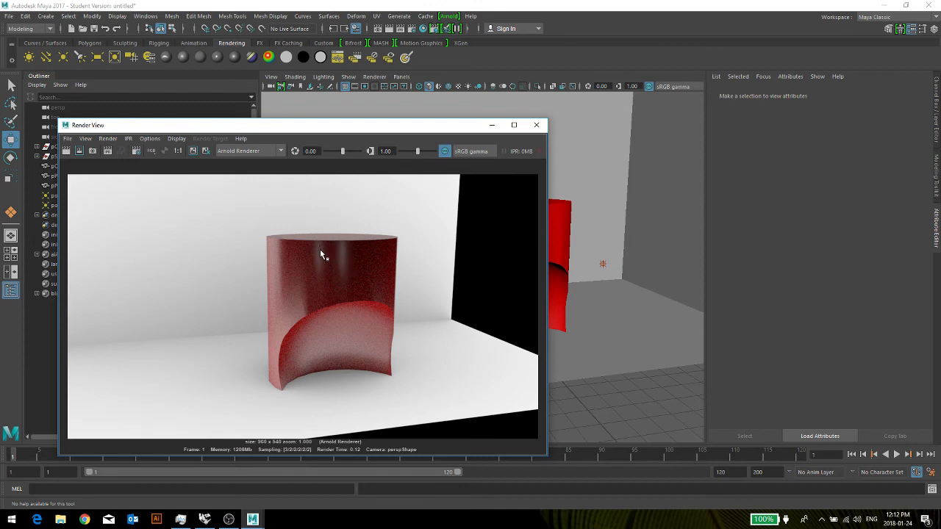
left_click(537, 126)
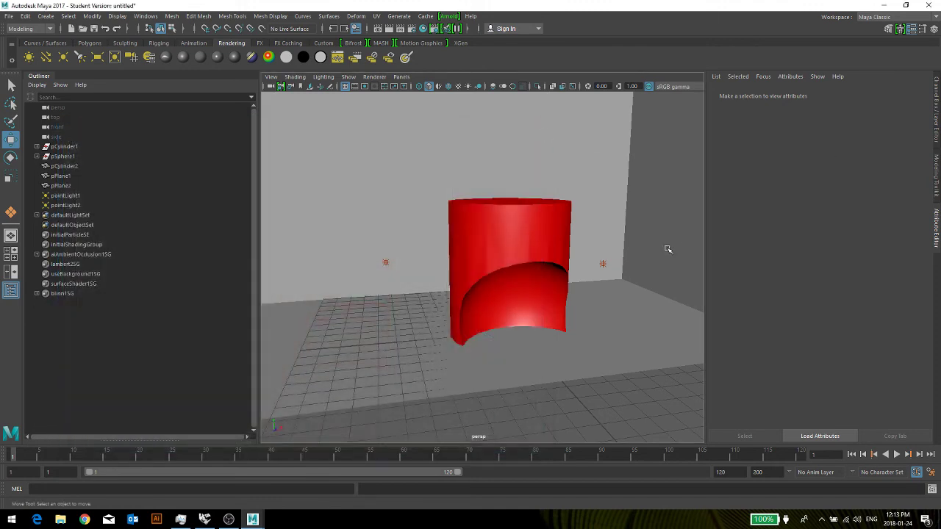
Set the intensity of pointLight1, beside the cylinder's right side, to 4.277 and its decay rate to Quadratic.
left_click(603, 264)
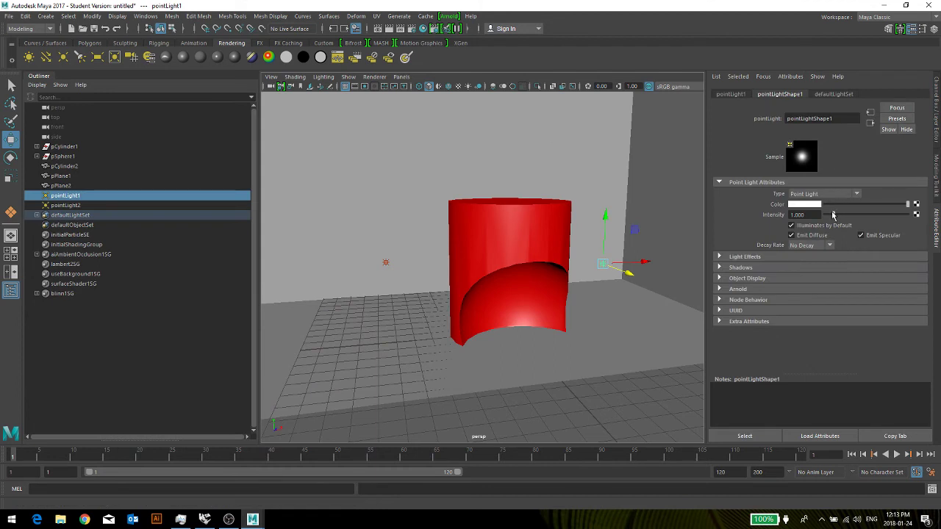
left_click_drag(834, 215, 861, 218)
left_click(829, 245)
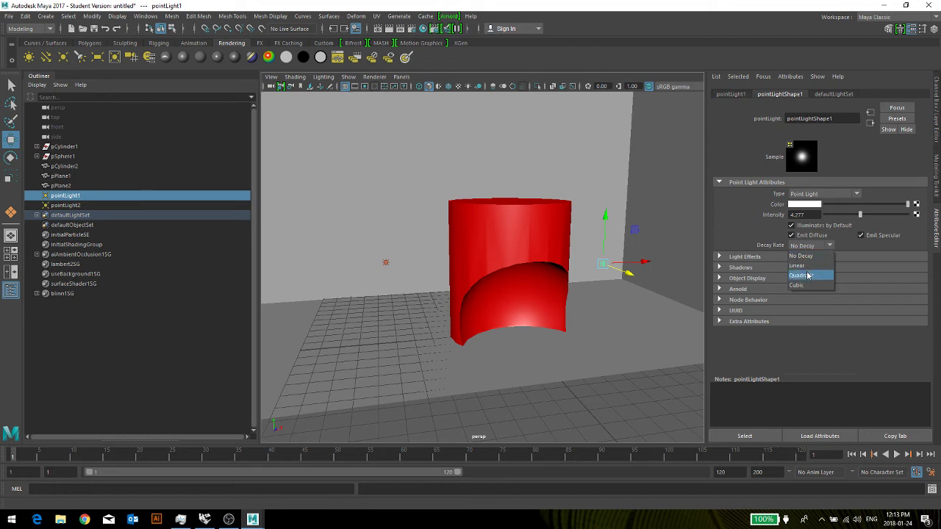
left_click(808, 275)
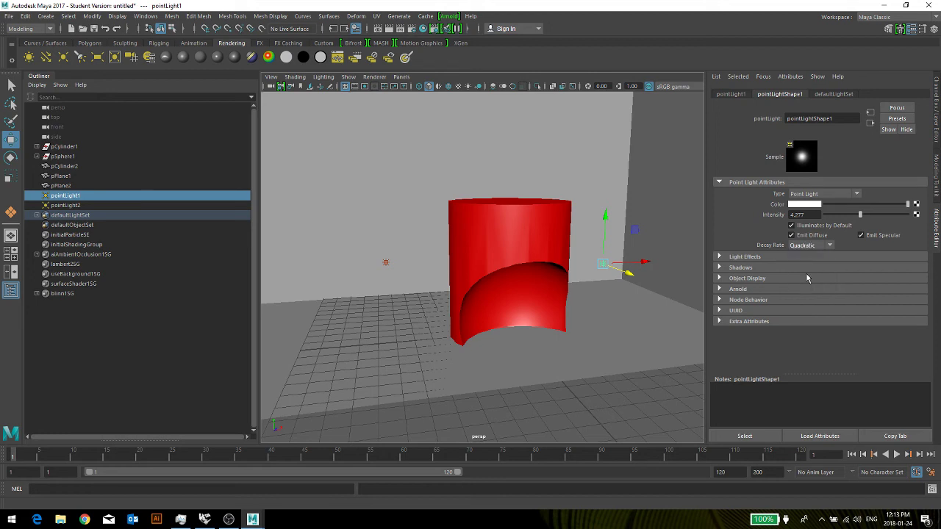
In pointLight1's Arnold attributes, set the exposure to 1.711, the volume samples to 3 and the radius to 2.566.
left_click(720, 290)
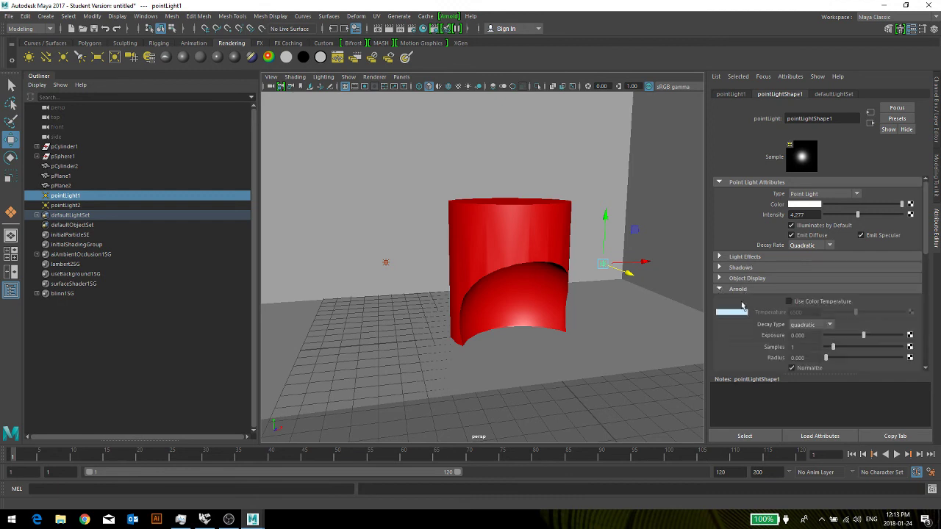
scroll(759, 323, "down", 3)
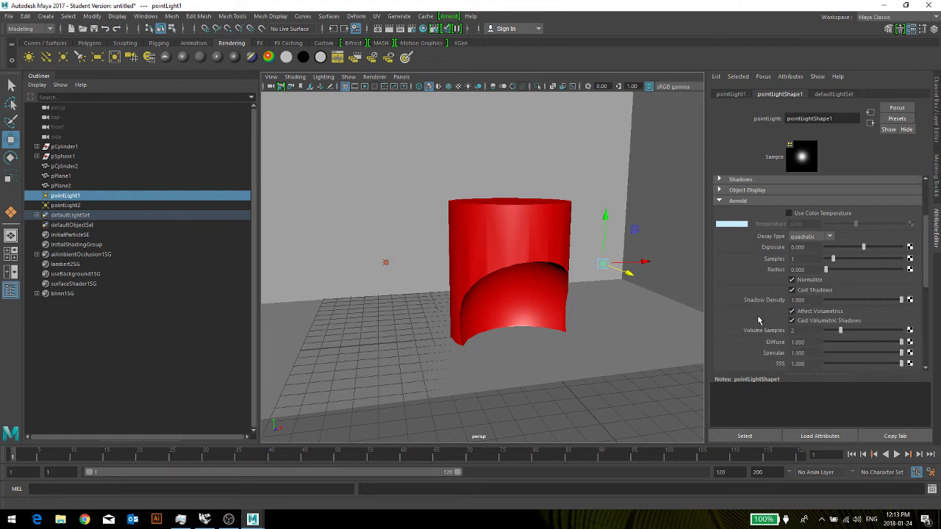
scroll(760, 320, "down", 2)
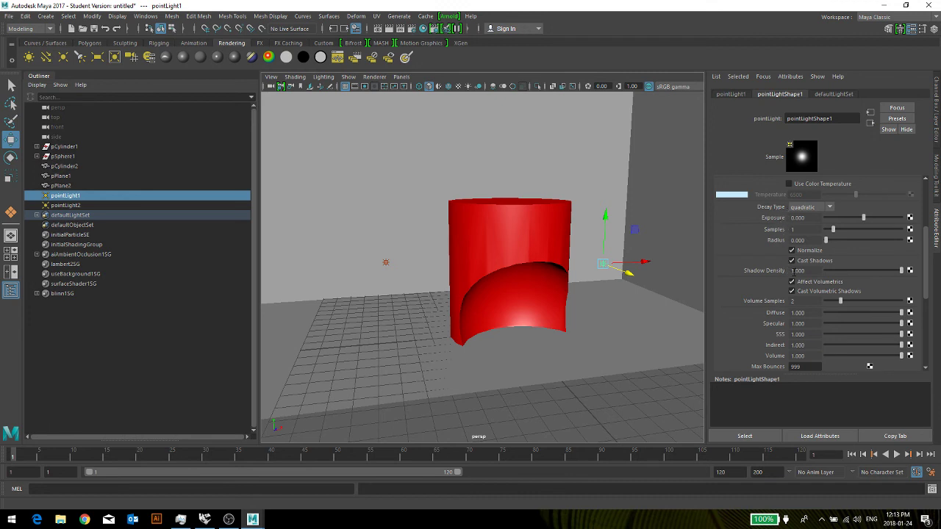
scroll(831, 297, "up", 2)
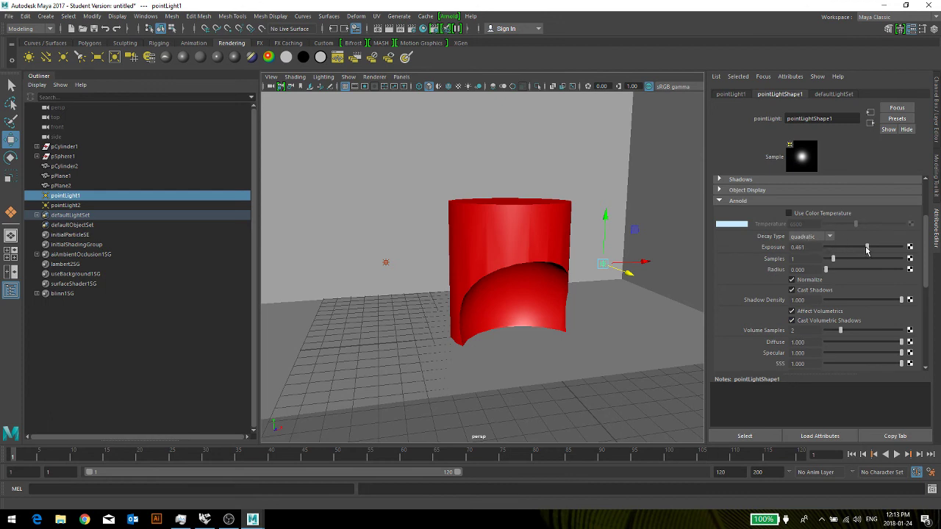
left_click_drag(868, 251, 877, 250)
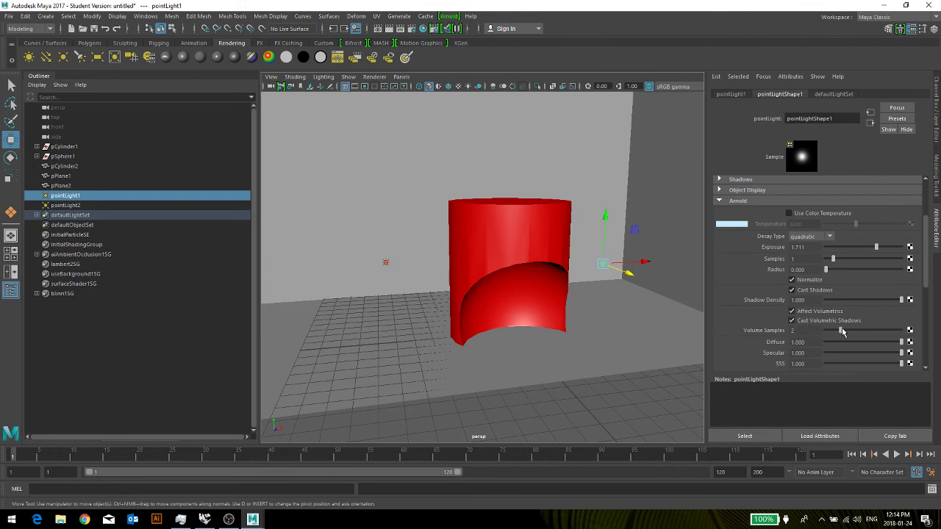
left_click_drag(846, 334, 848, 333)
left_click_drag(825, 271, 838, 272)
left_click_drag(841, 274, 845, 274)
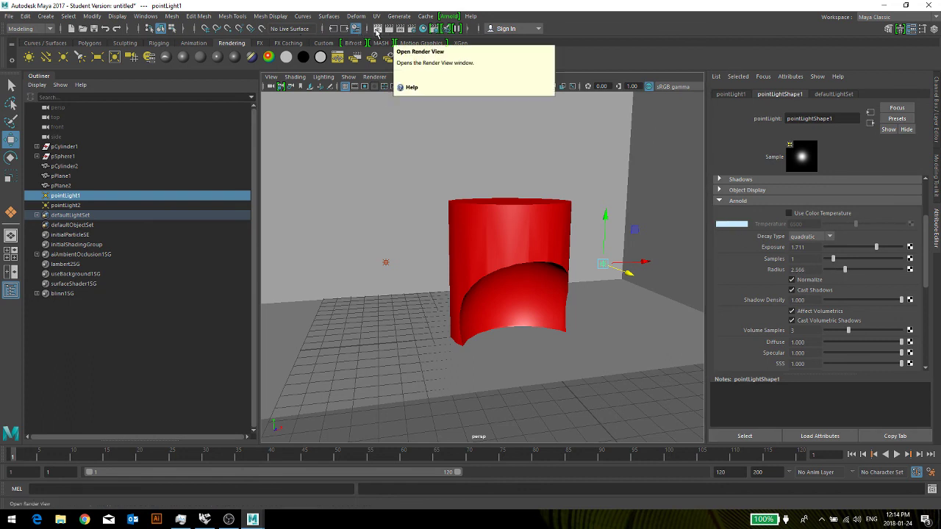
Re-render the scene with the Arnold Renderer to check the adjusted pointLight1, and close the render.
left_click(376, 29)
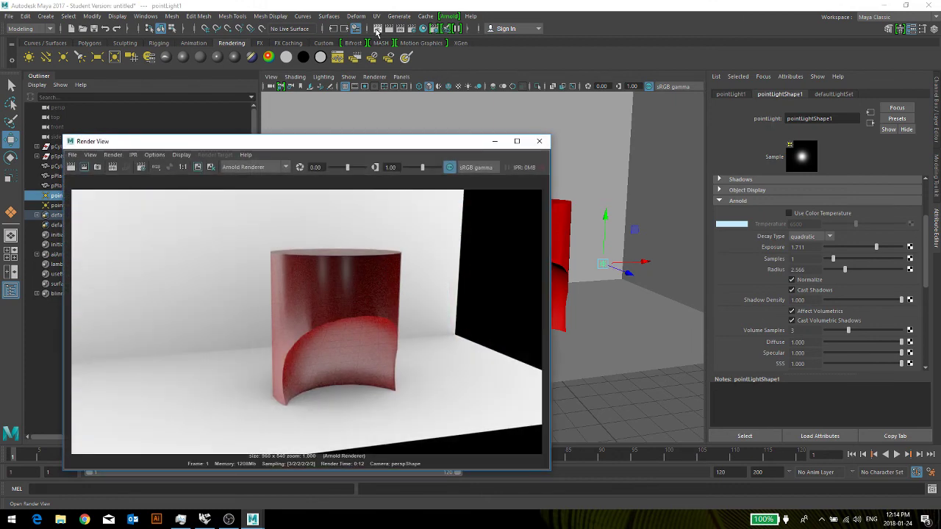
left_click(71, 167)
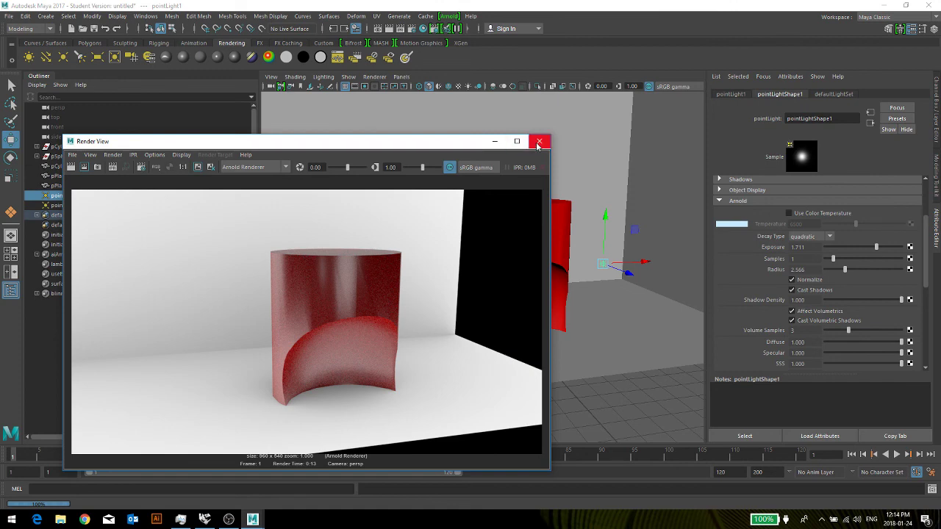
left_click(539, 142)
Select the floor and wall planes, pPlane1 and pPlane2, and assign them a new Blinn material.
left_click(651, 200)
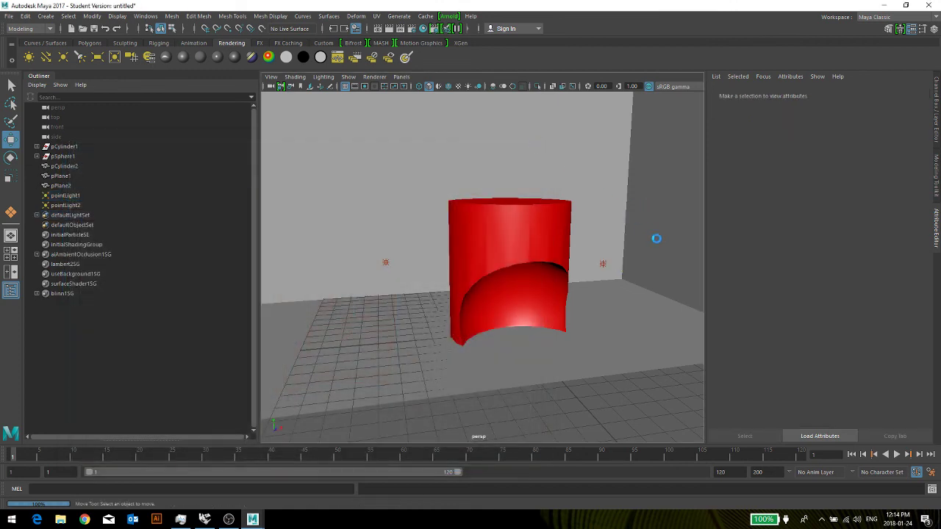
left_click_drag(657, 239, 614, 300)
right_click_drag(619, 237, 683, 439)
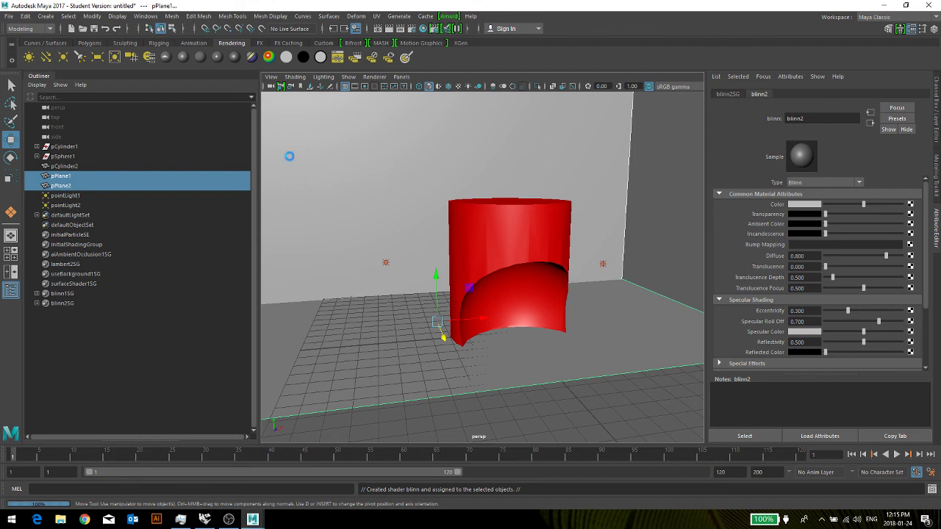
left_click(254, 522)
left_click(254, 522)
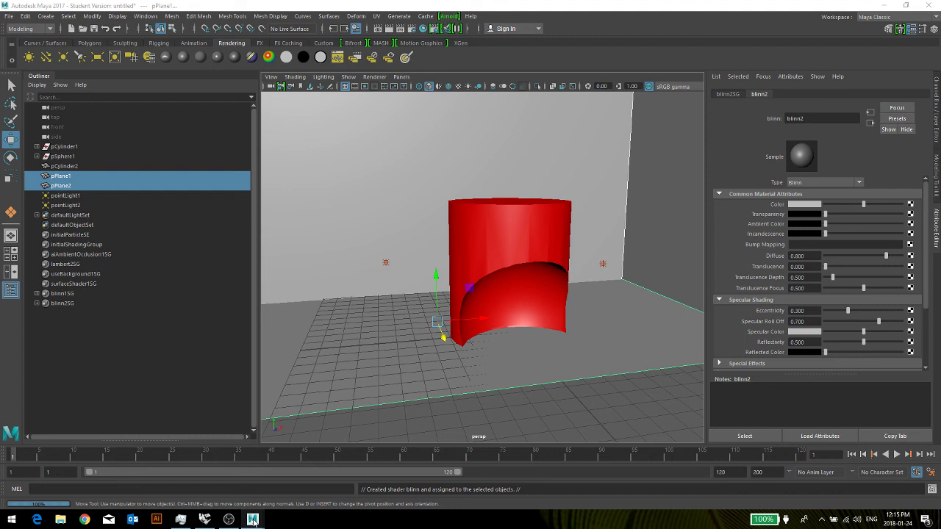
left_click(254, 521)
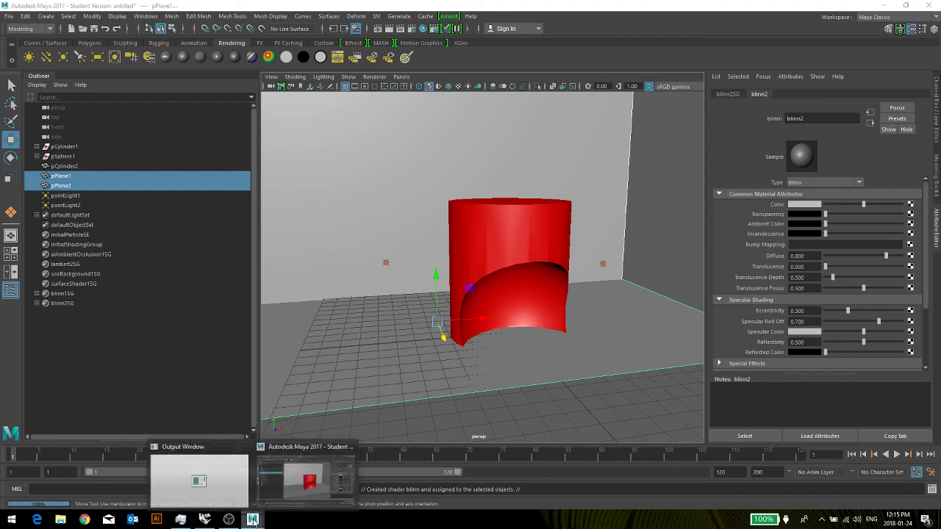
left_click(308, 477)
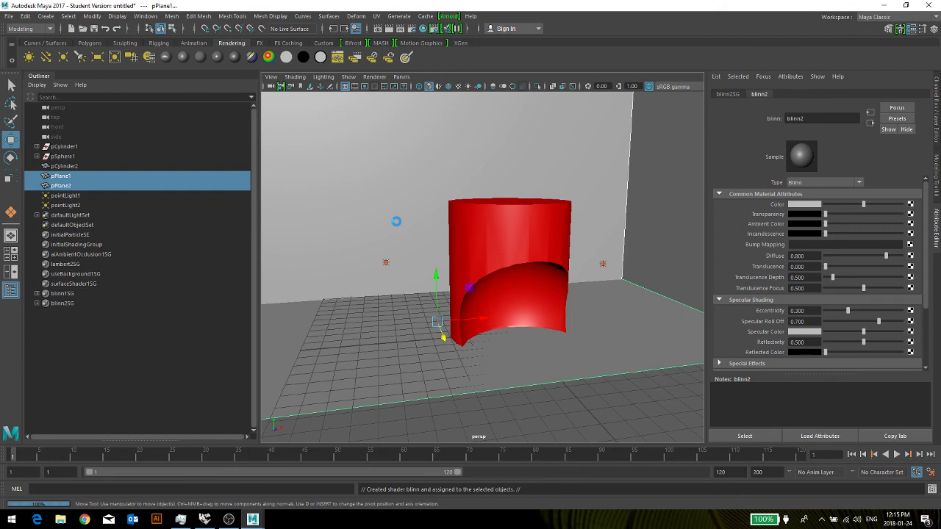
left_click(230, 521)
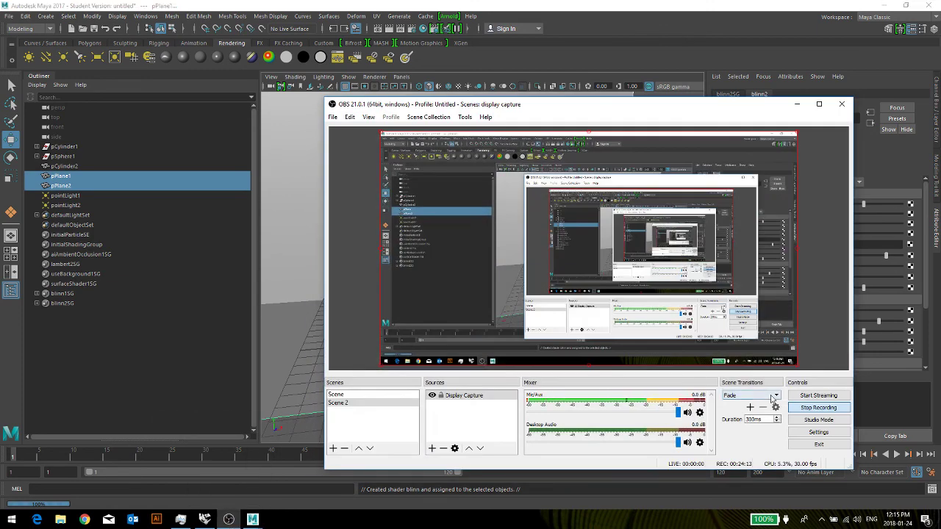
left_click(798, 103)
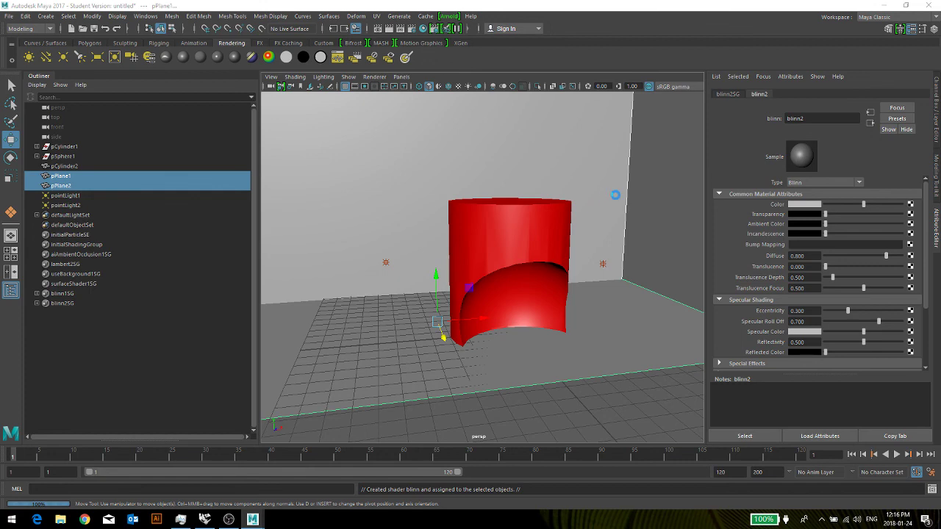
left_click(229, 520)
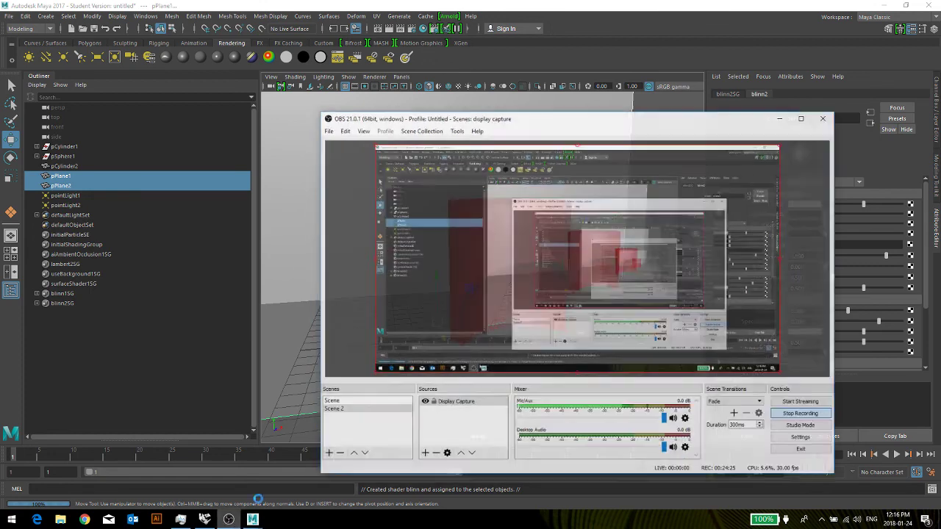